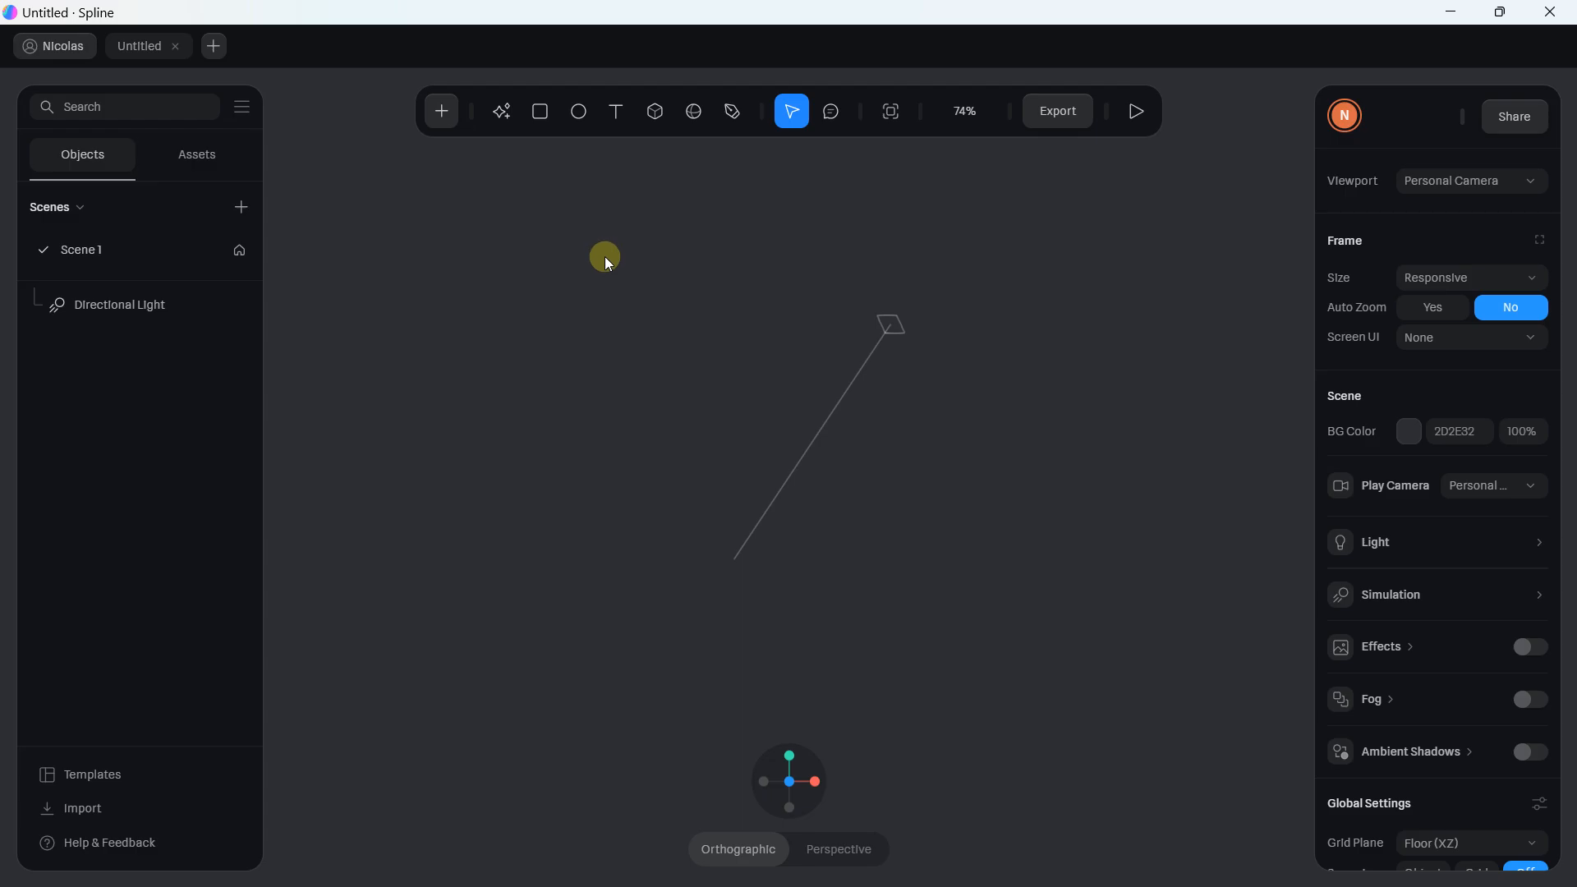
- Draw a rectangle of about 429 by 260 on the floor grid near the scene's origin
left_click_drag(604, 256, 779, 299)
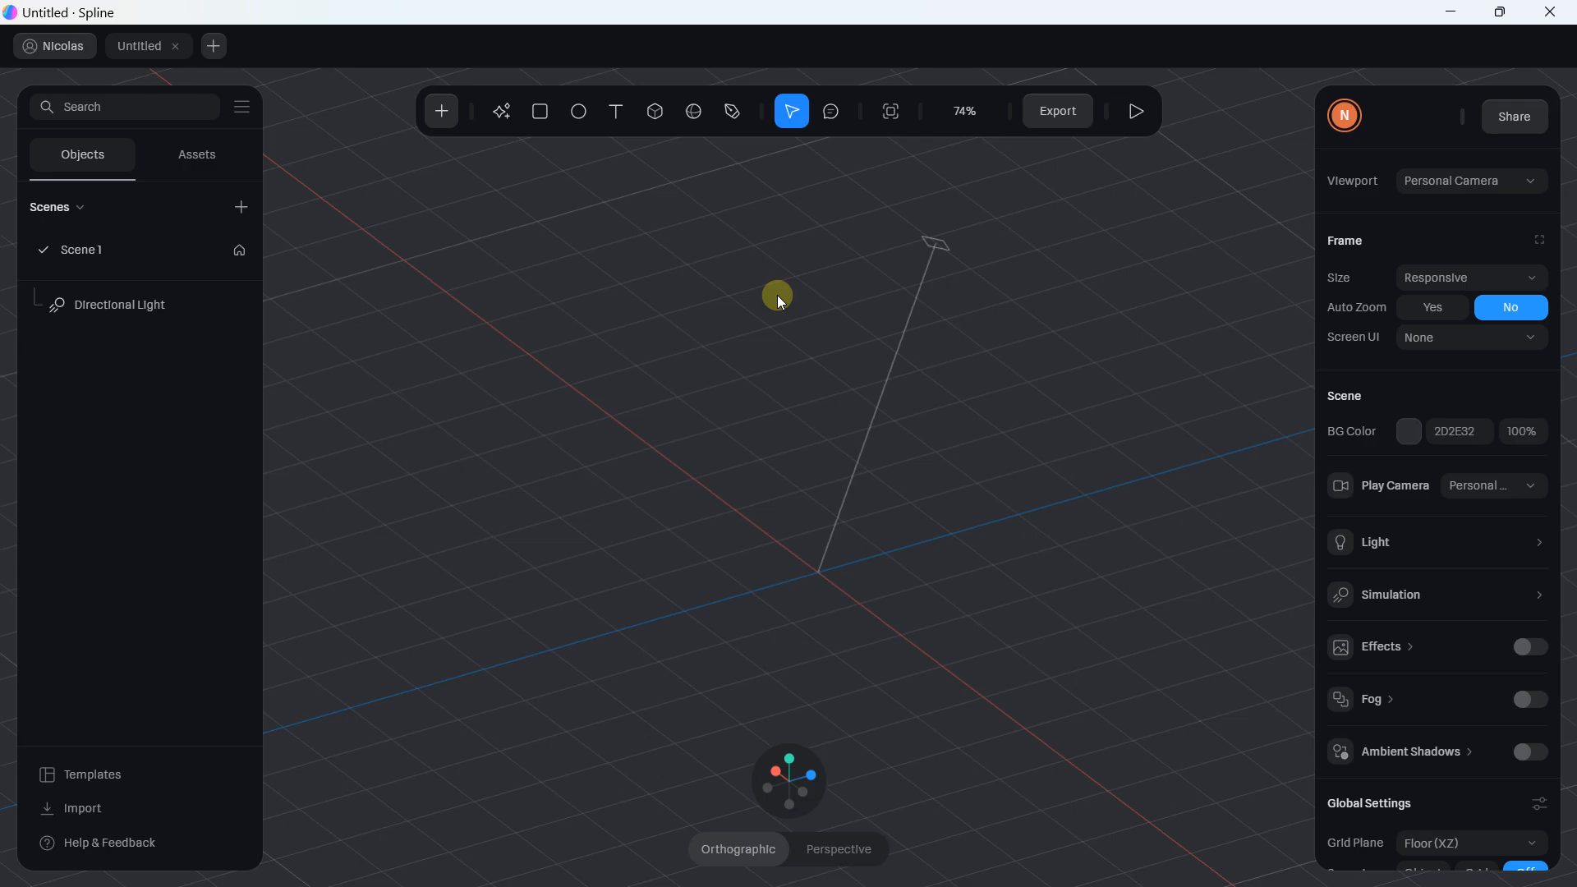
scroll(777, 294, "down", 1)
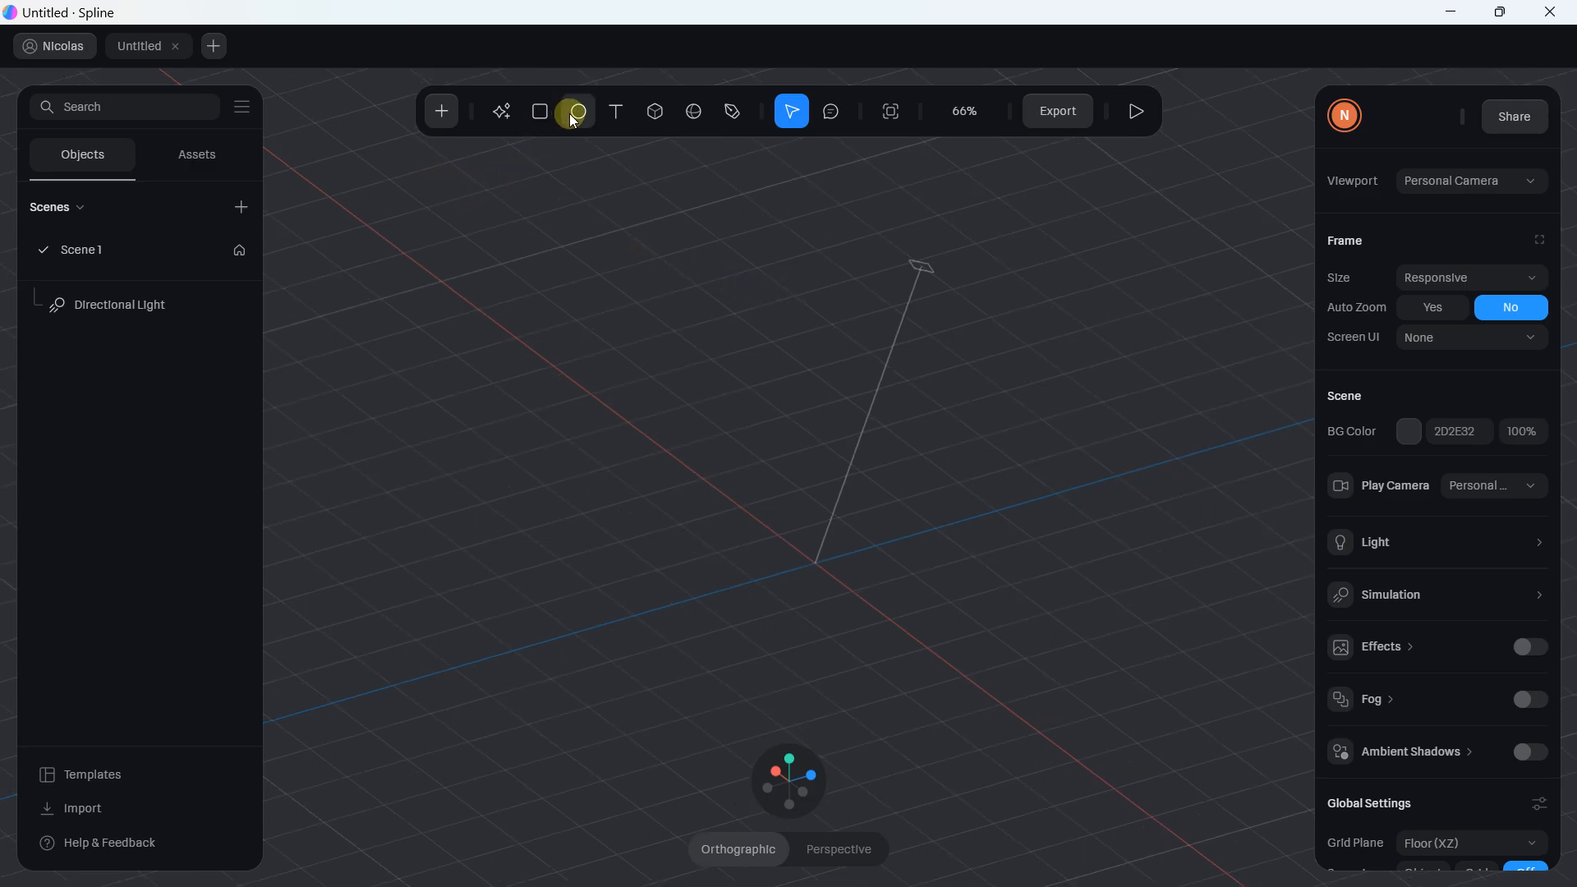
left_click(448, 120)
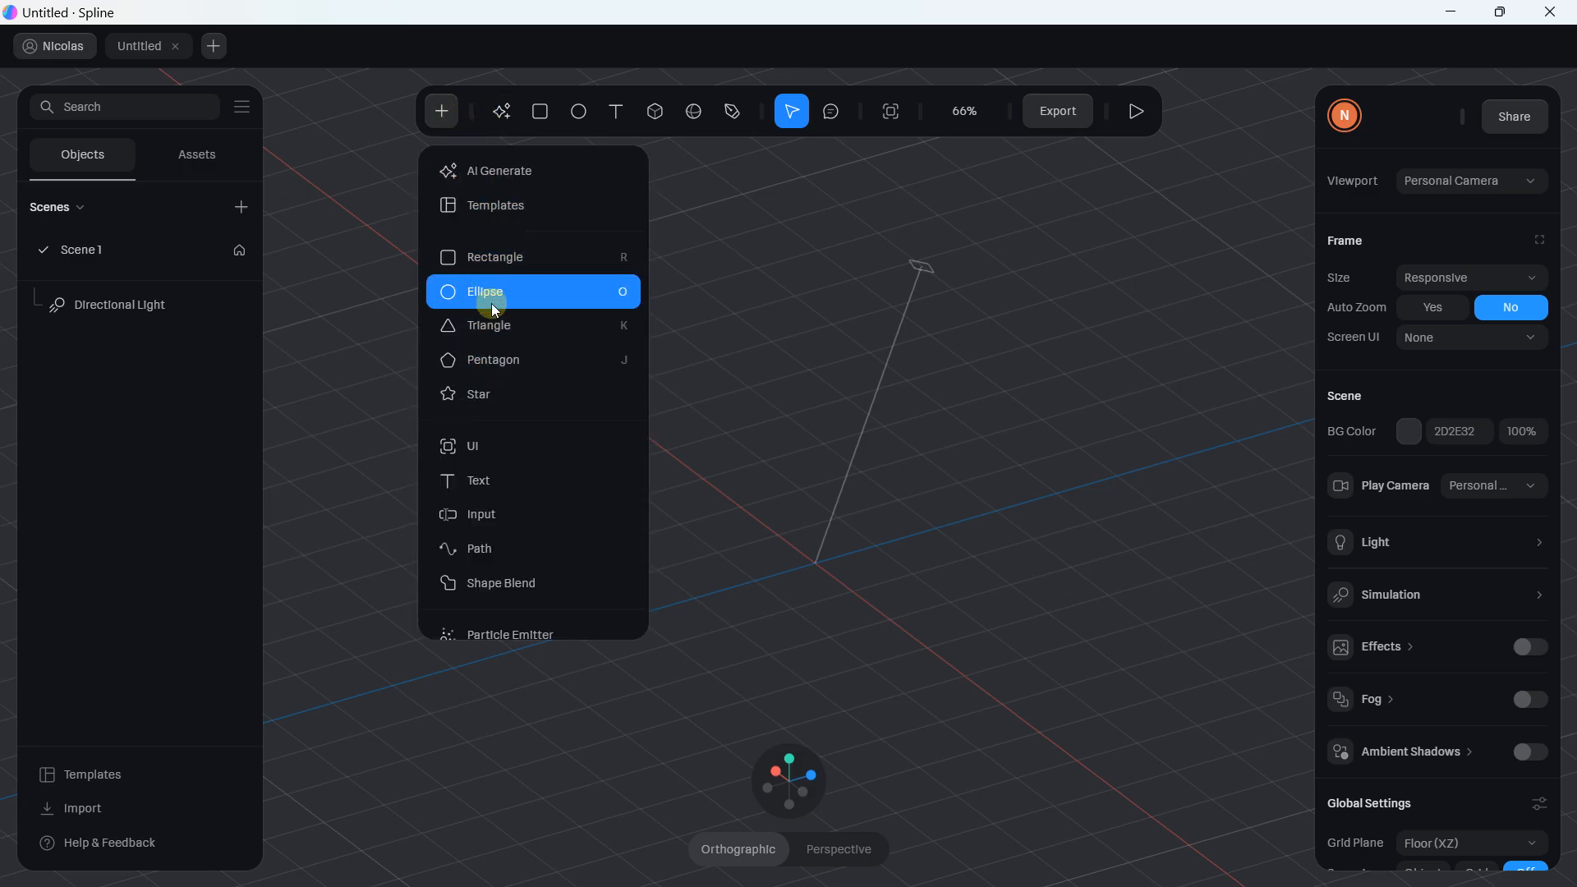
scroll(491, 308, "down", 5)
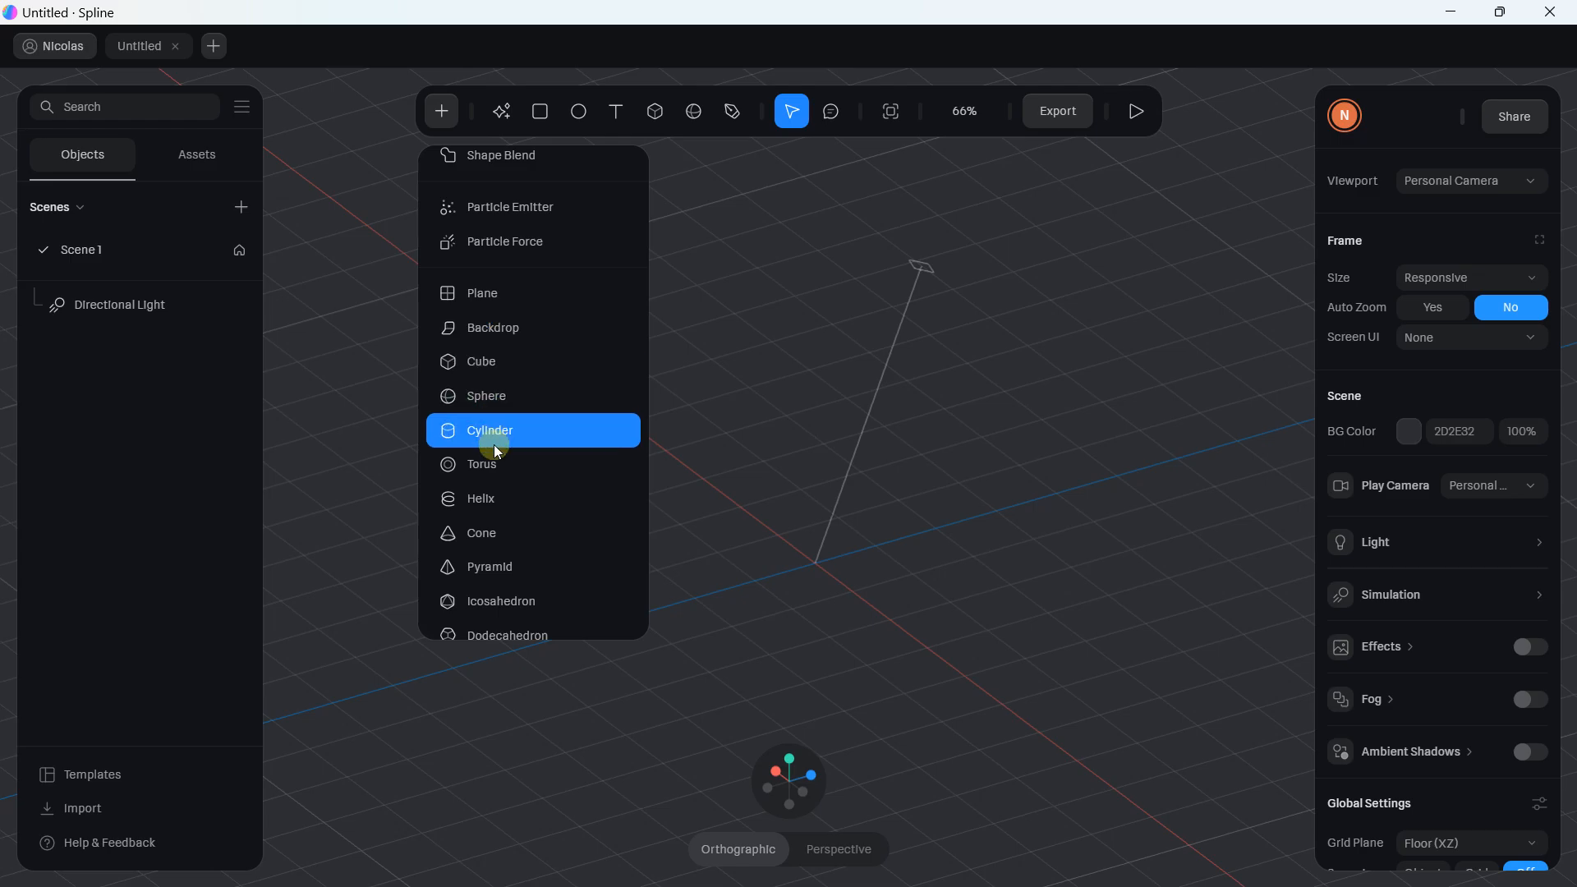
scroll(496, 421, "up", 5)
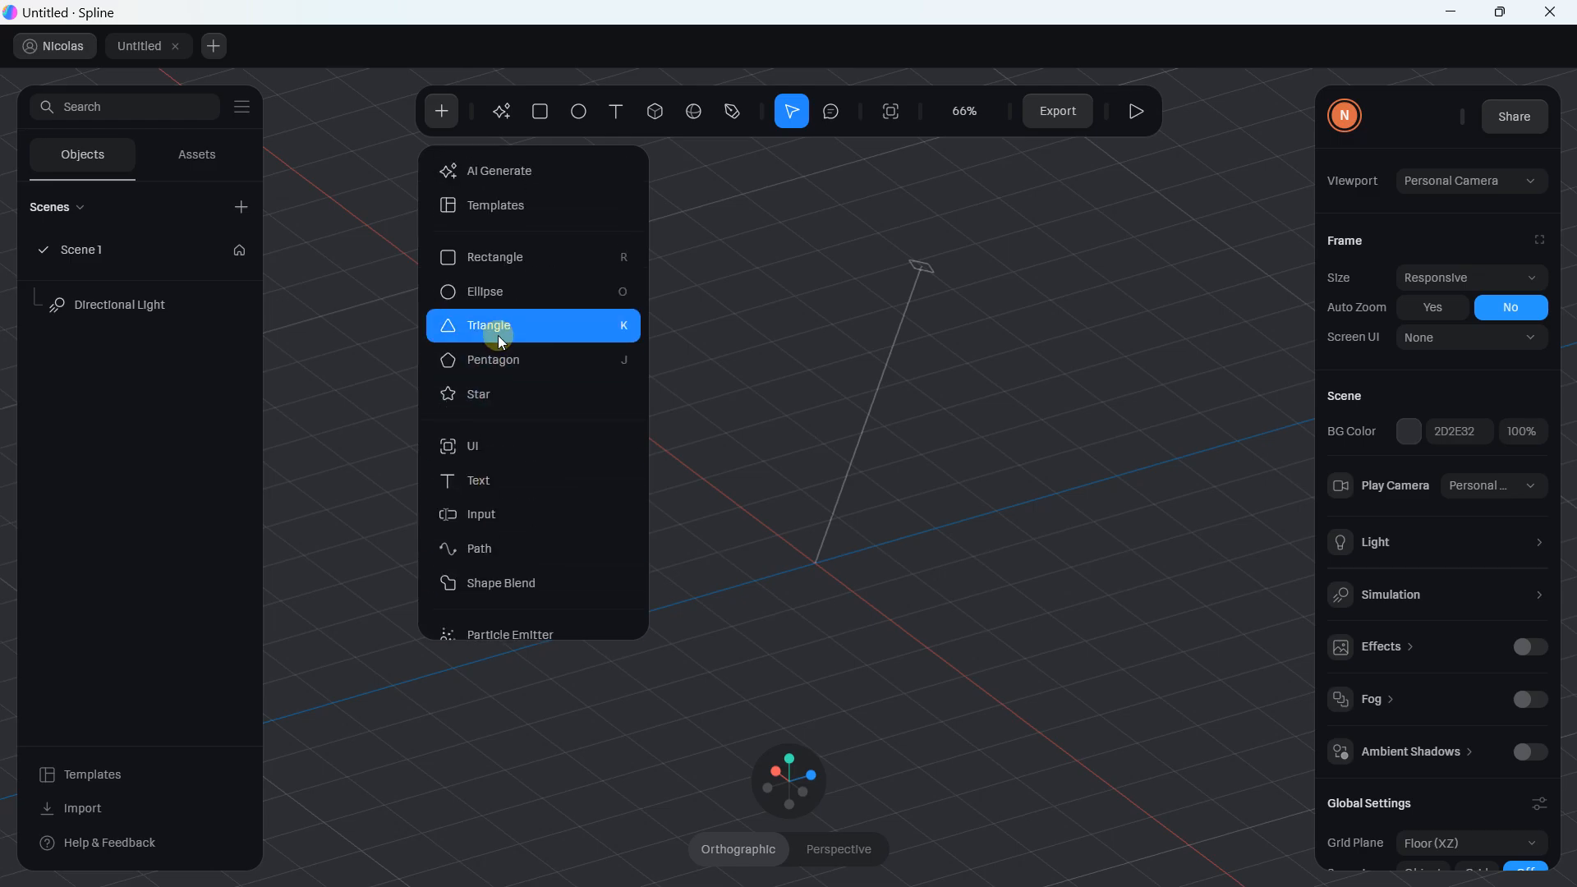
left_click(510, 267)
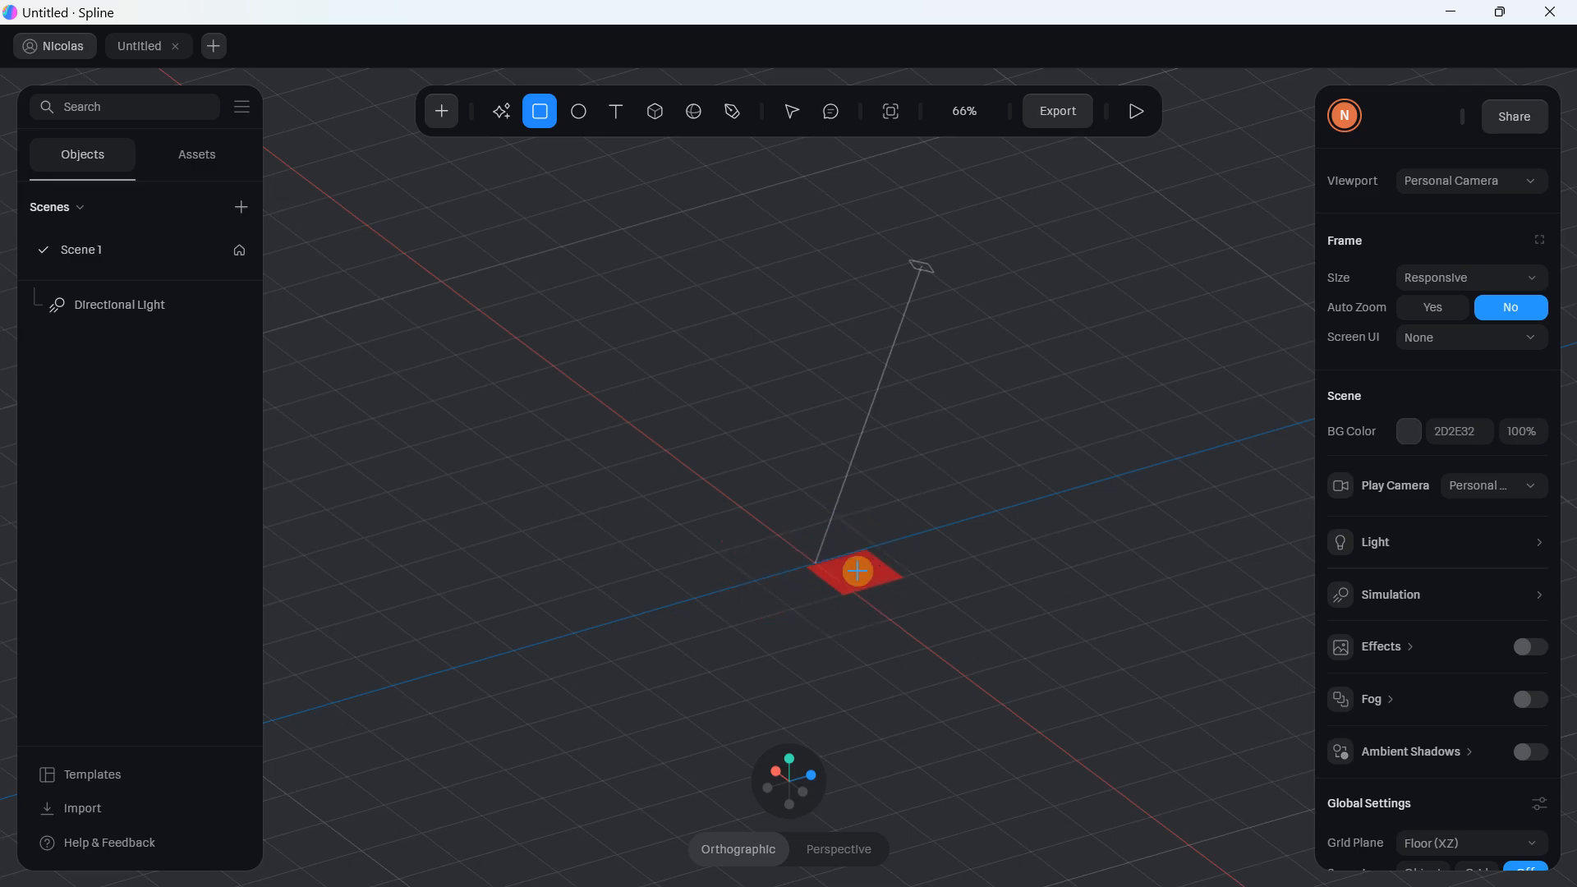
mouse_move(865, 564)
left_mouse_down()
mouse_move(680, 539)
mouse_move(546, 565)
mouse_move(785, 546)
mouse_move(648, 560)
mouse_move(479, 542)
mouse_move(542, 567)
mouse_move(493, 570)
mouse_move(511, 565)
left_mouse_up()
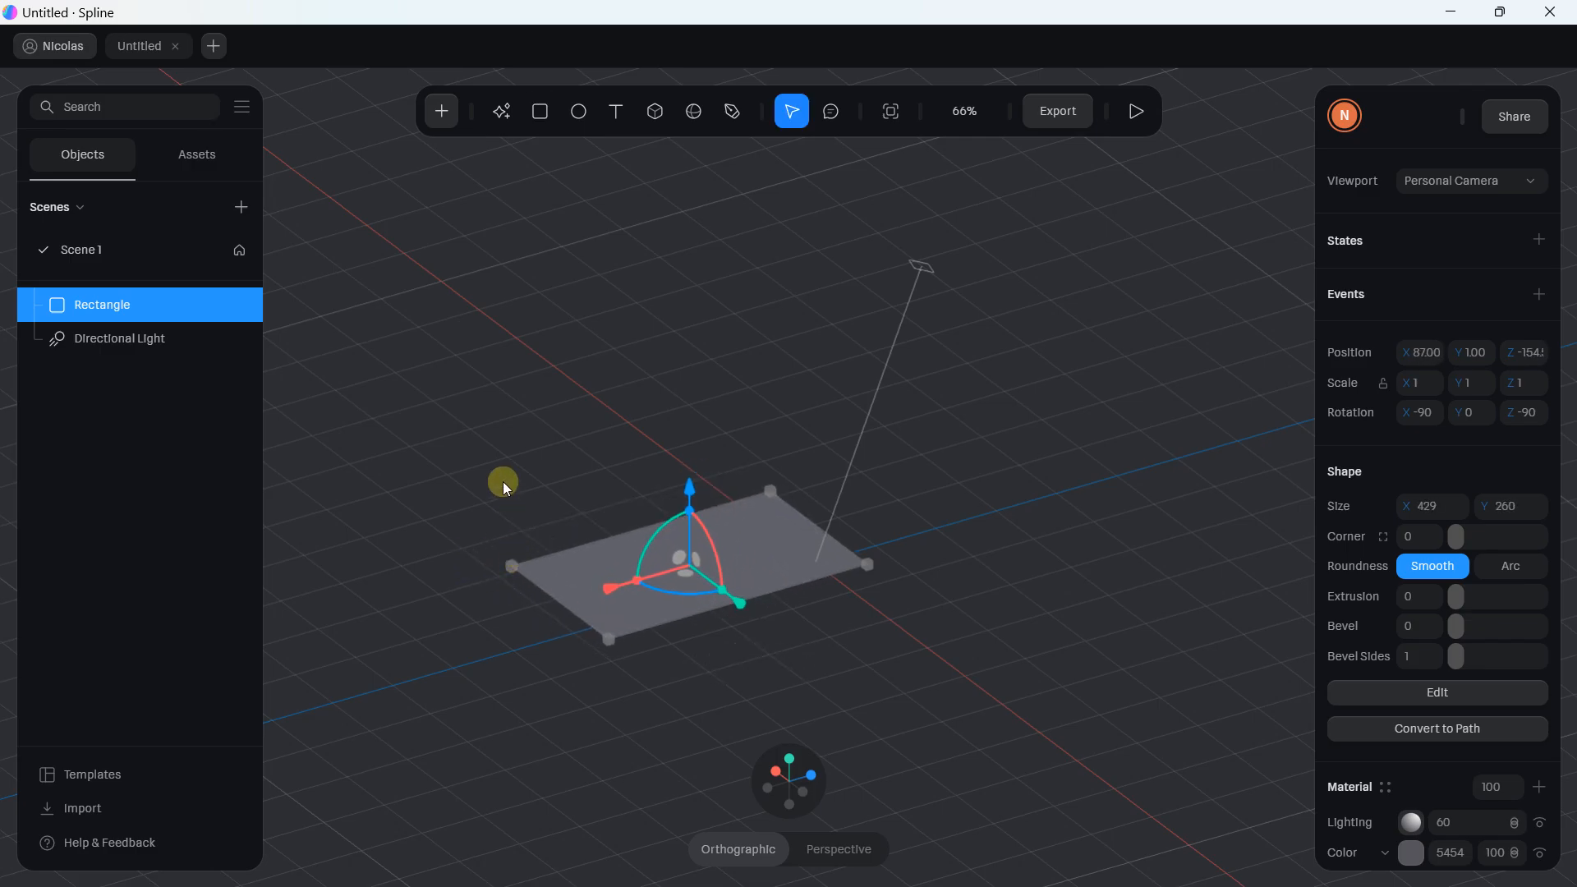
- Set the rectangle's size to 600 in X and 400 in Y
scroll(502, 481, "up", 5)
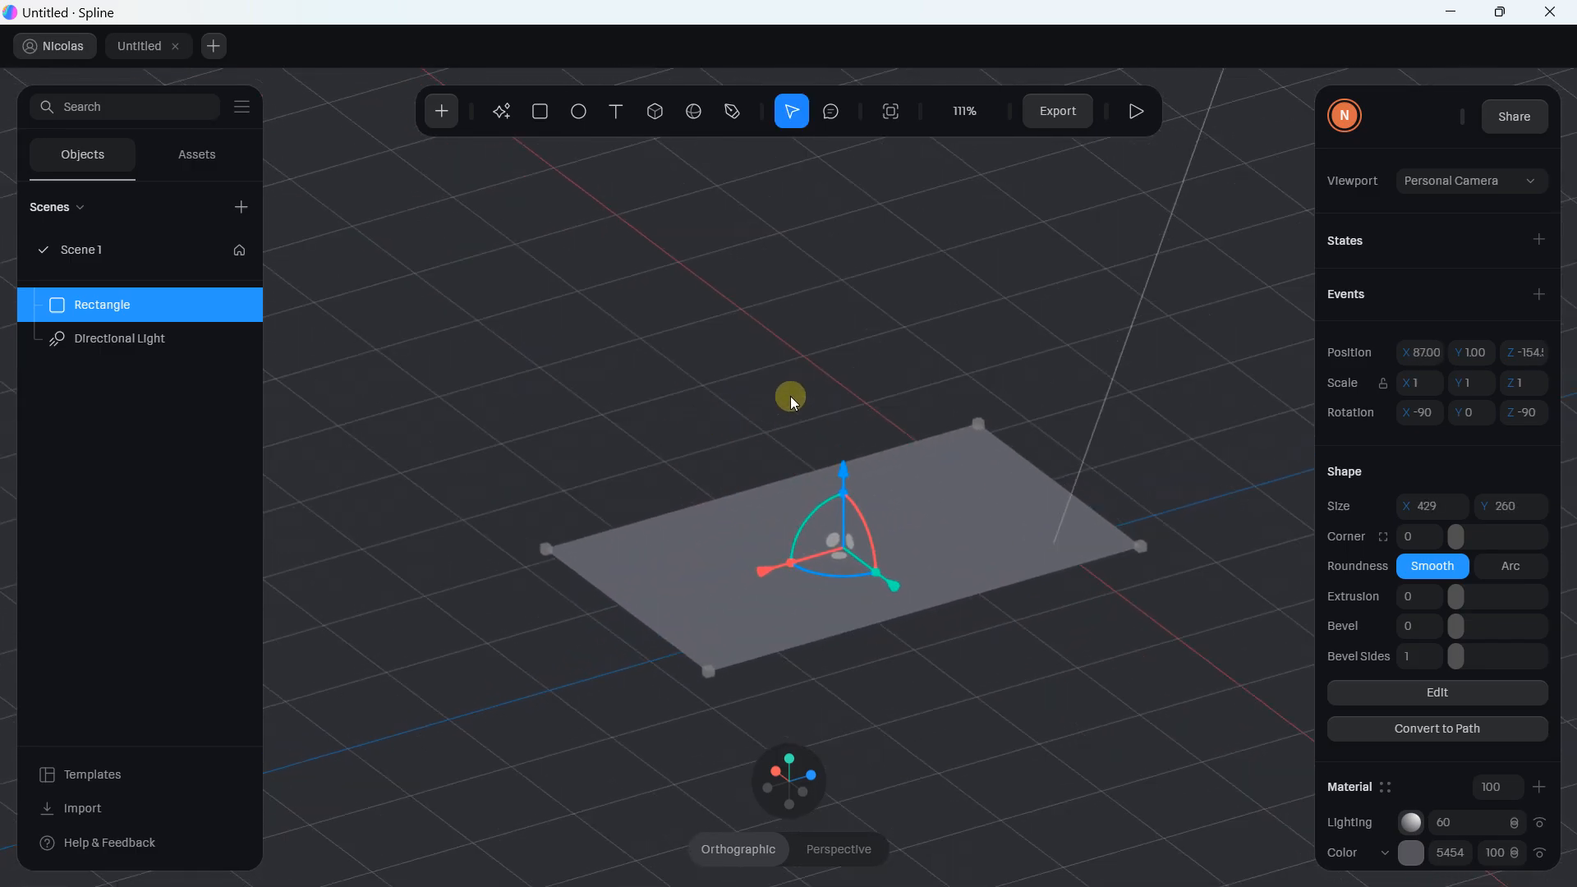
left_click_drag(791, 396, 798, 425, "alt")
scroll(801, 410, "down", 3)
middle_click_drag(850, 448, 823, 396)
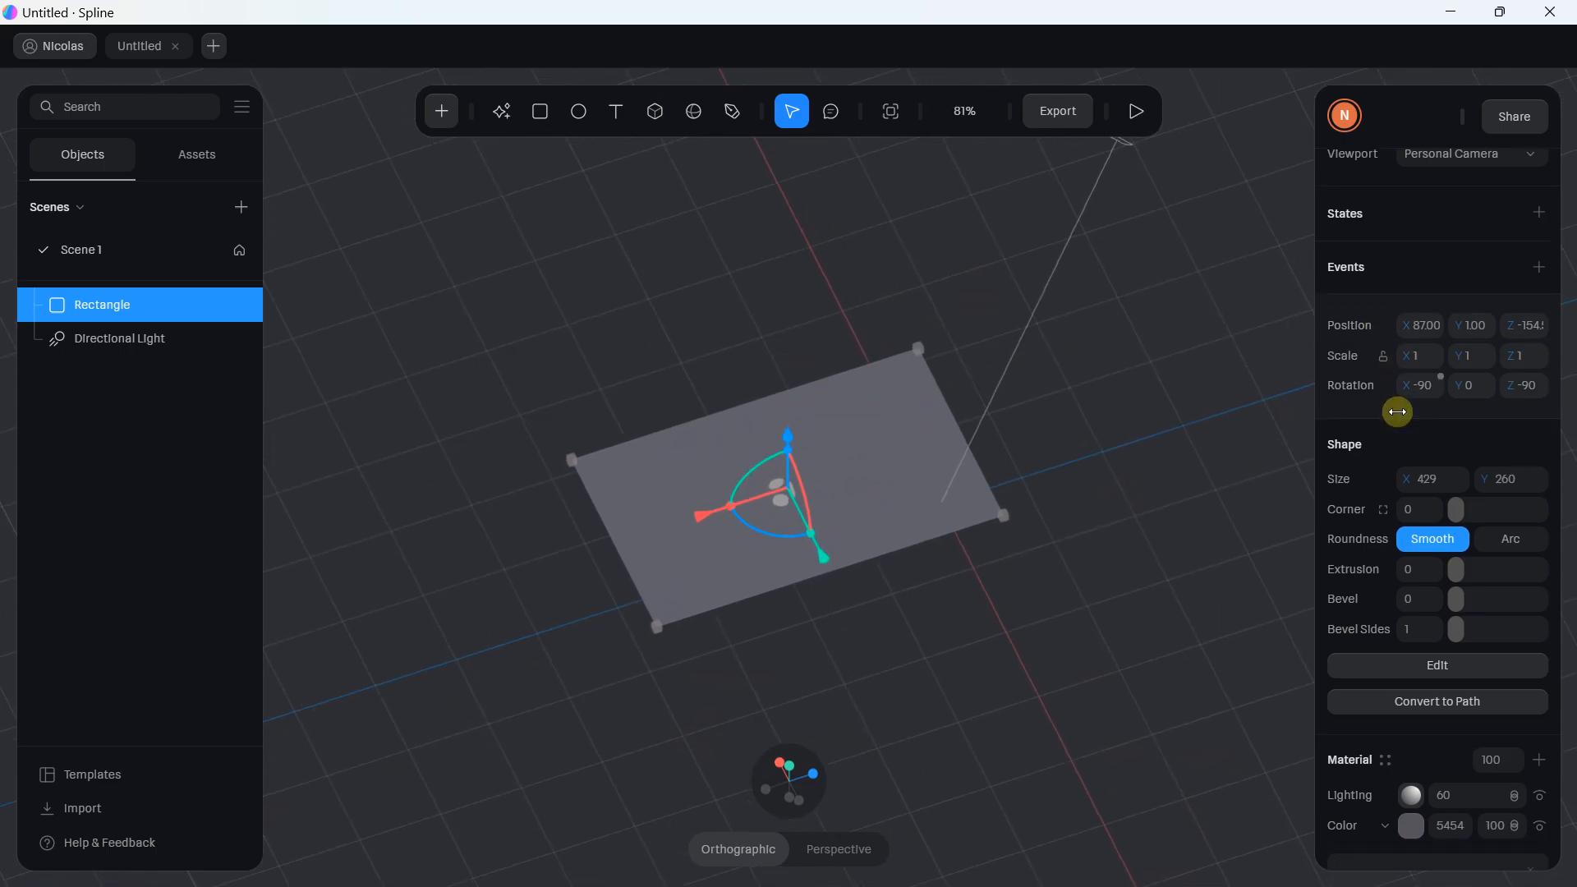
scroll(1355, 394, "down", 2)
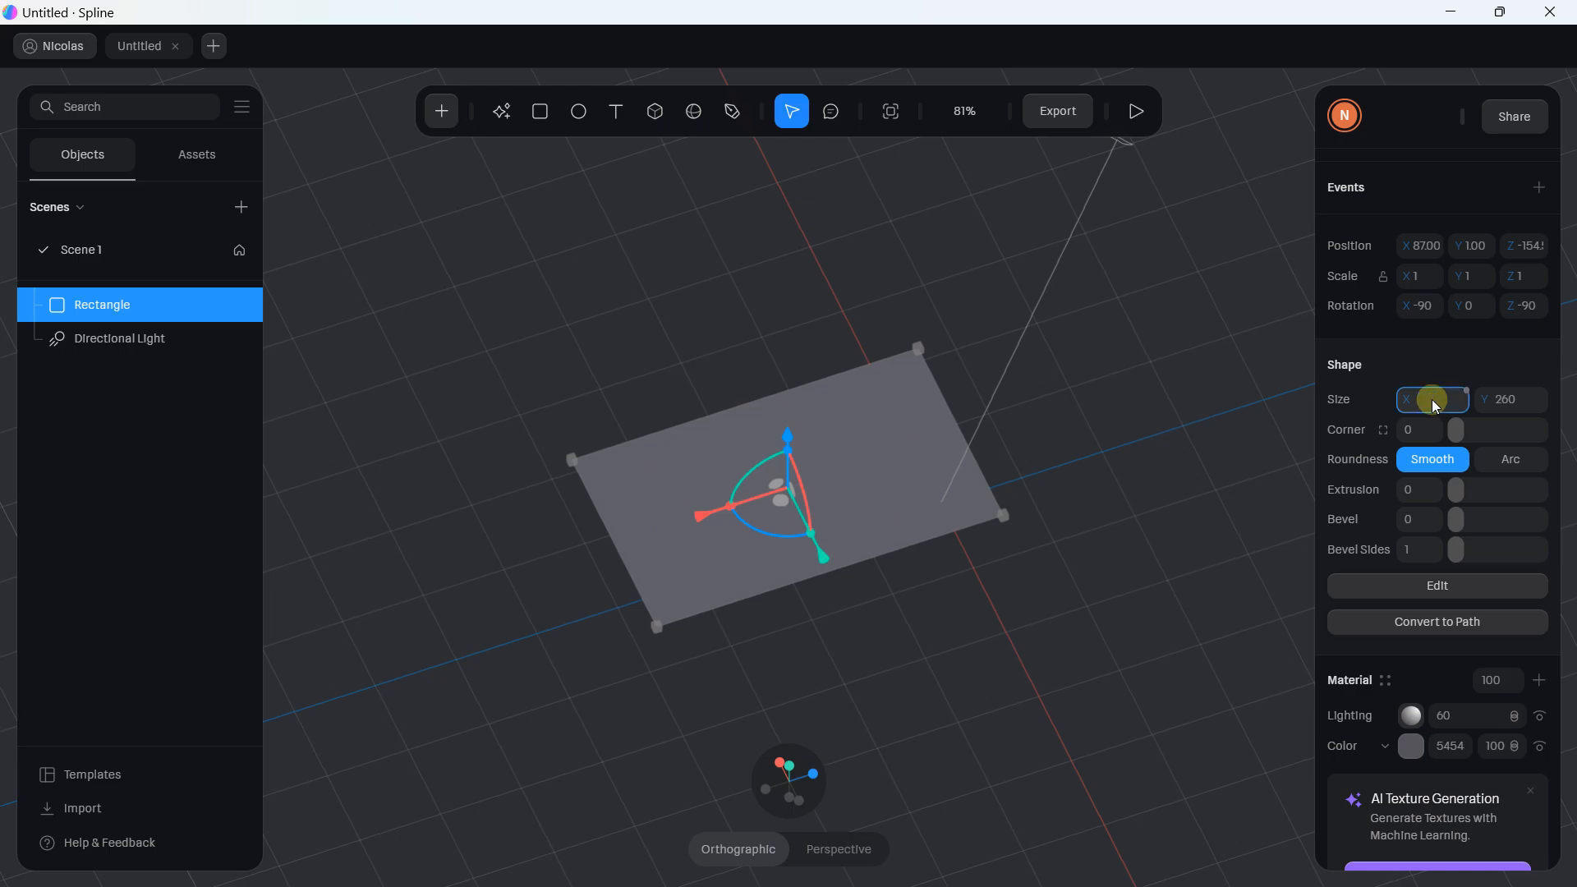
key("Caps_Lock")
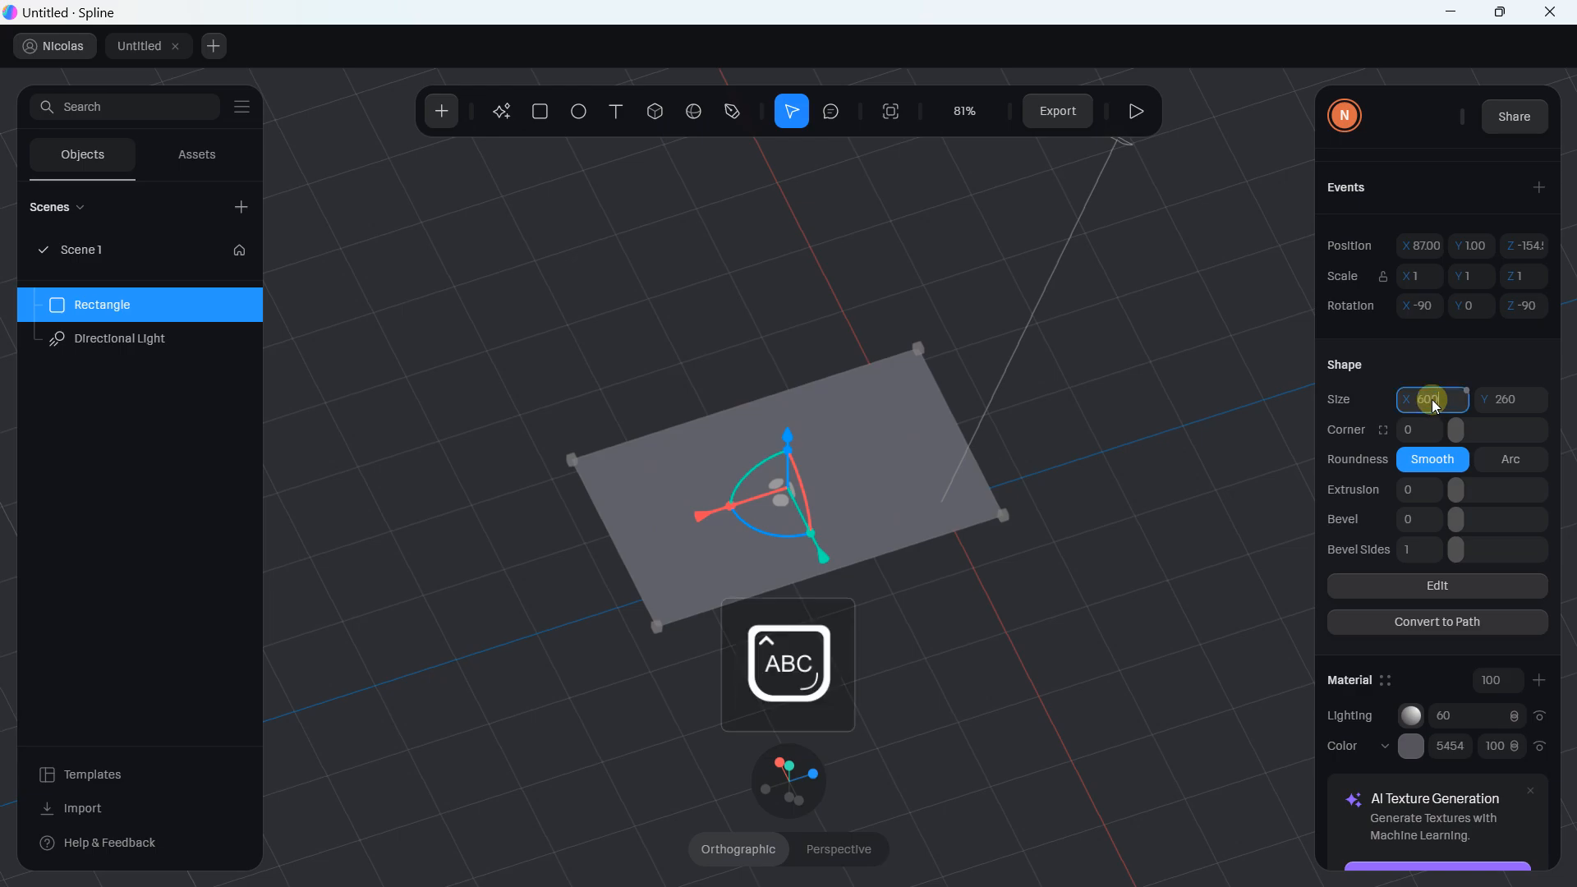
key("Return")
left_click(1508, 397)
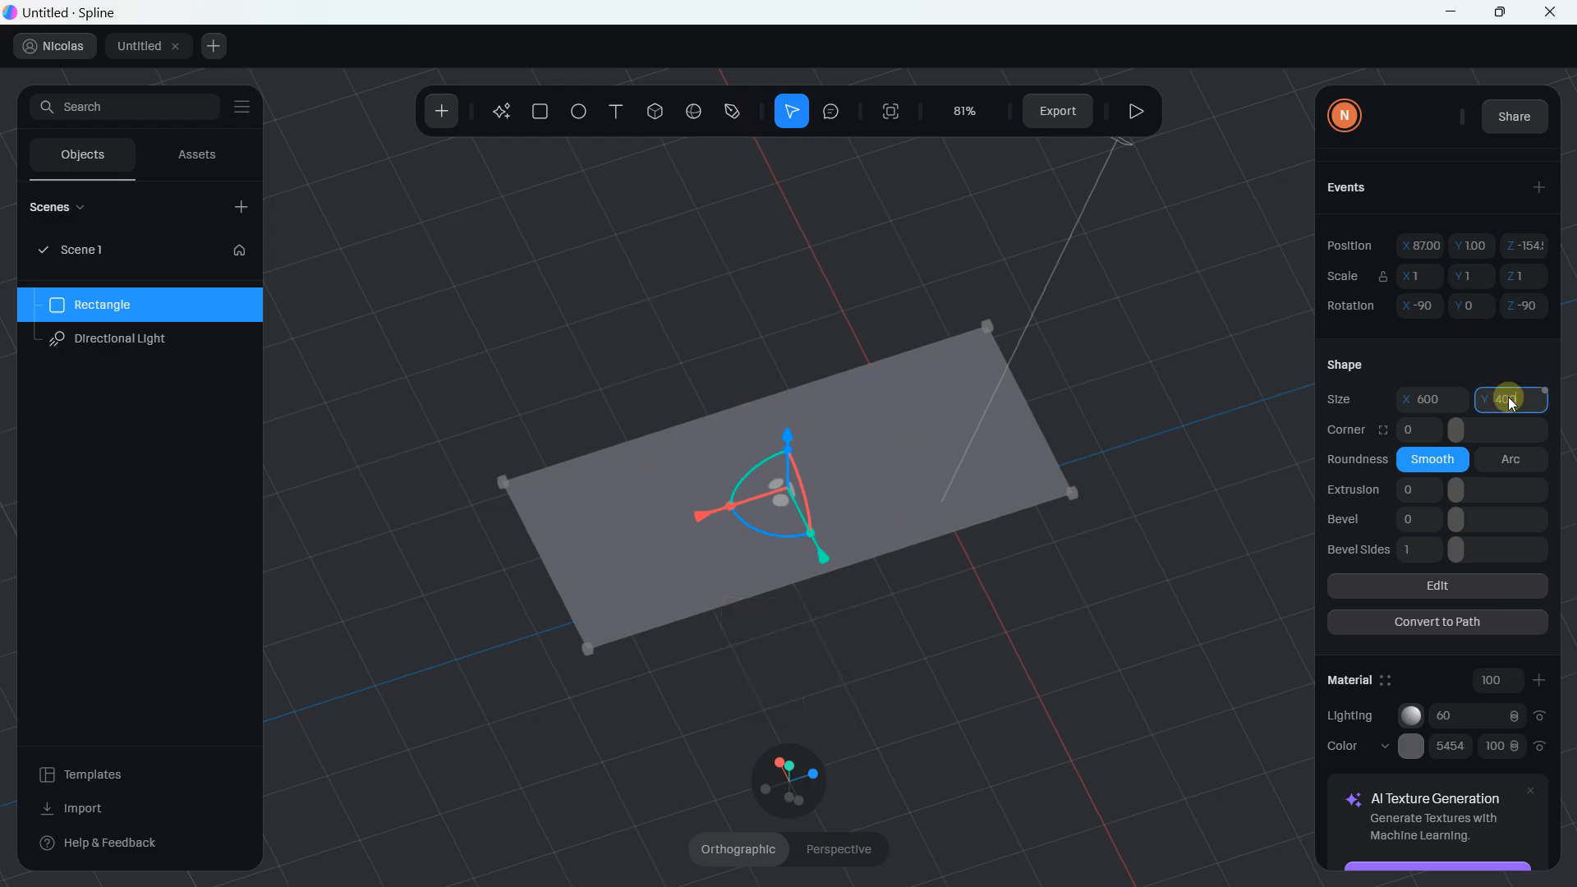
key("Return")
- Round the rectangle's corners to 100, compare Arc roundness and return to Smooth
left_click_drag(958, 298, 963, 244, "alt")
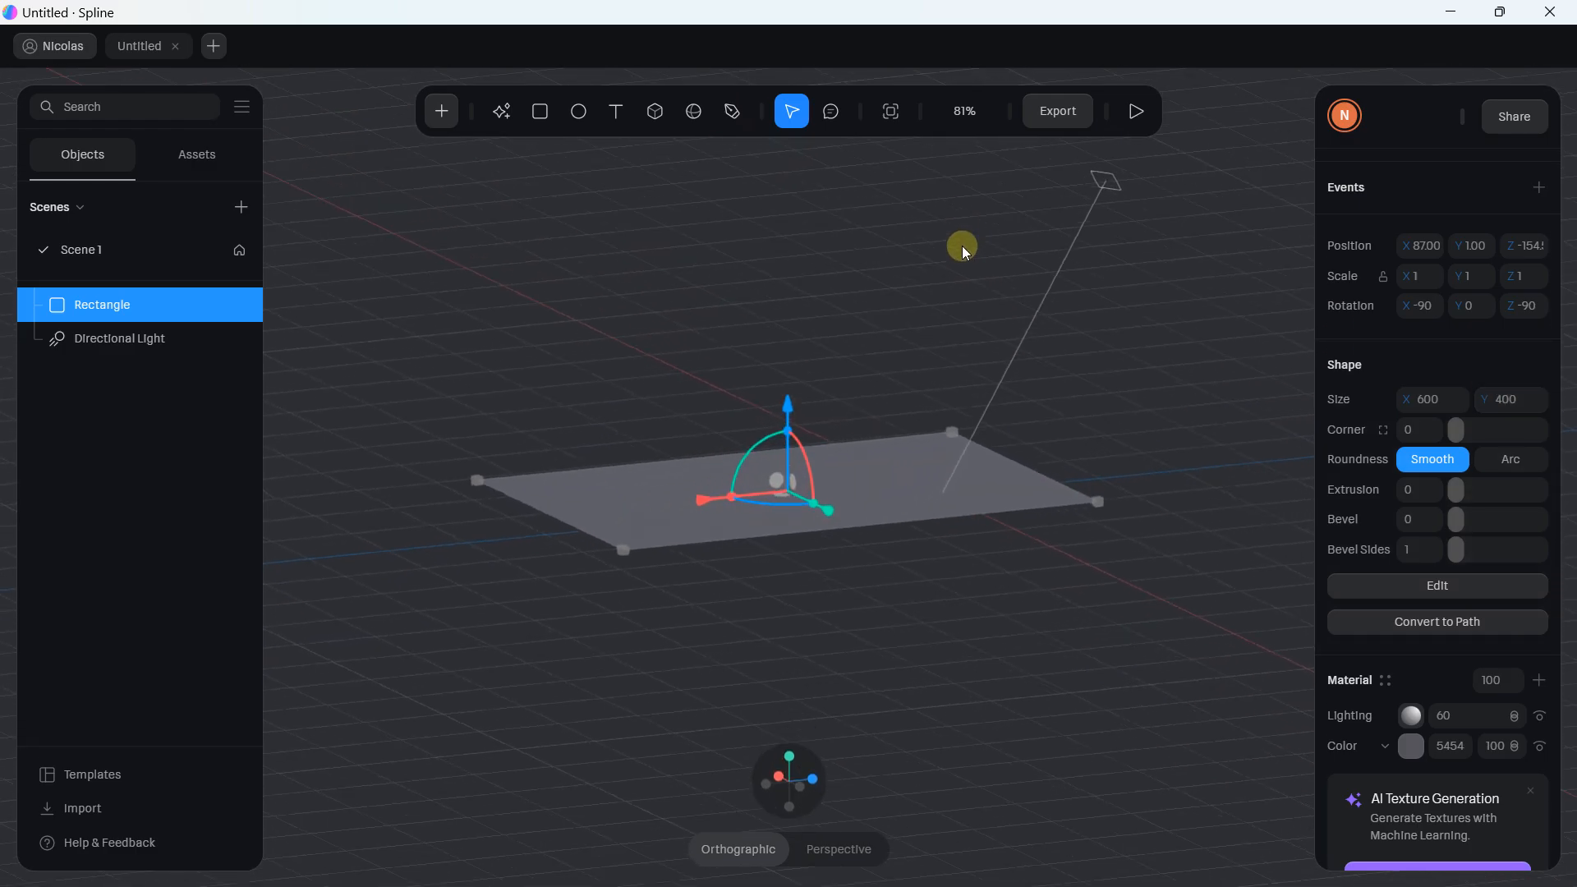
scroll(925, 299, "up", 3)
left_click_drag(926, 306, 912, 361, "alt")
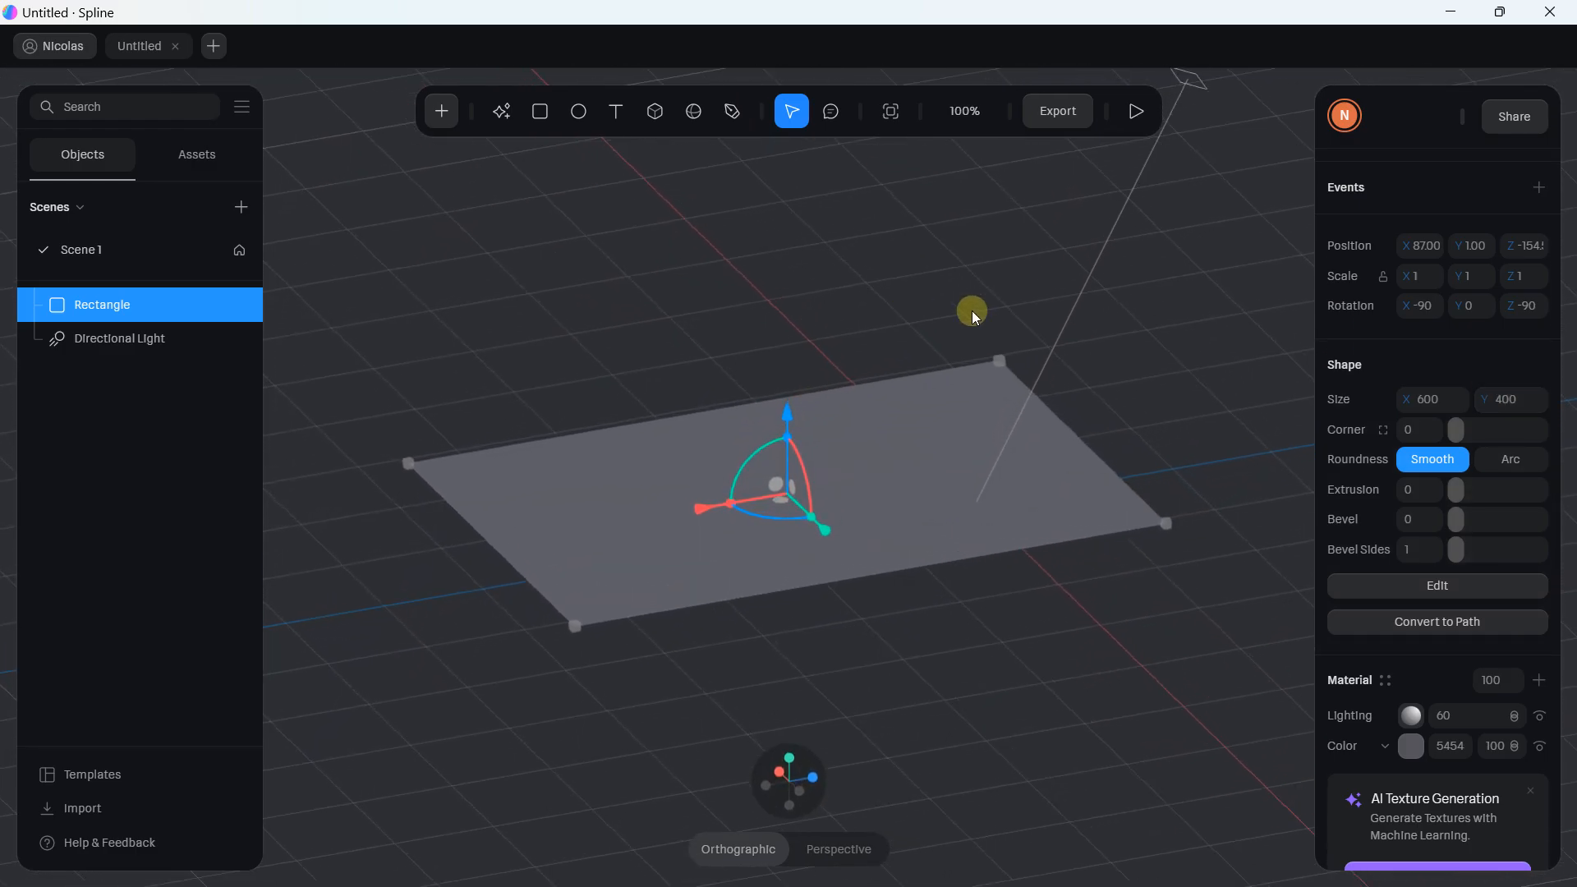
left_click_drag(1457, 430, 1542, 428)
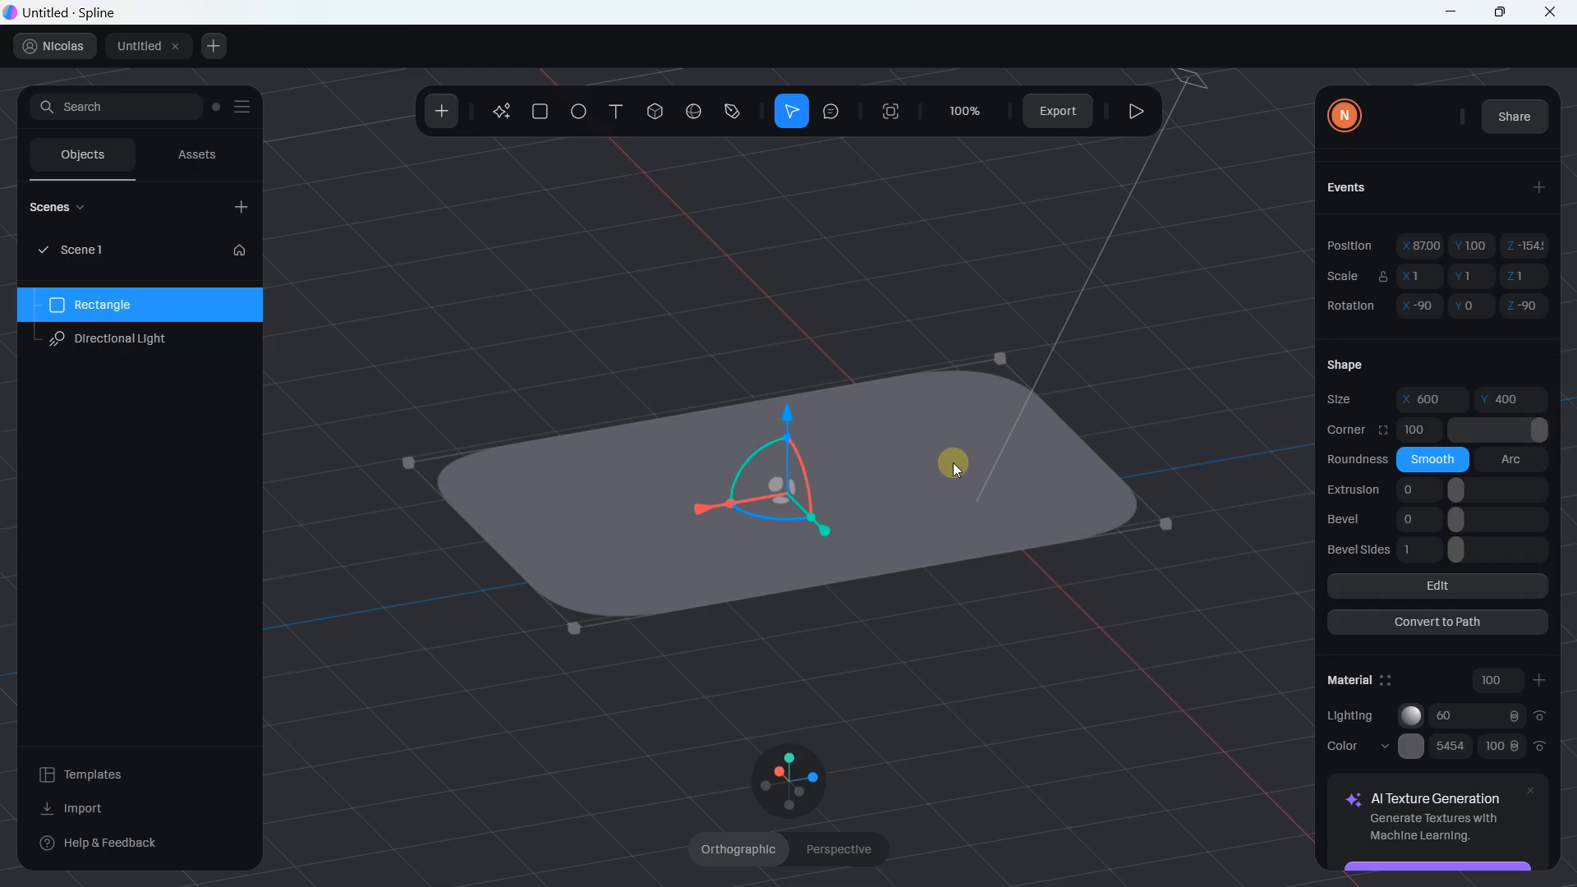
scroll(955, 468, "up", 3)
scroll(1330, 447, "down", 2)
left_click(1510, 354)
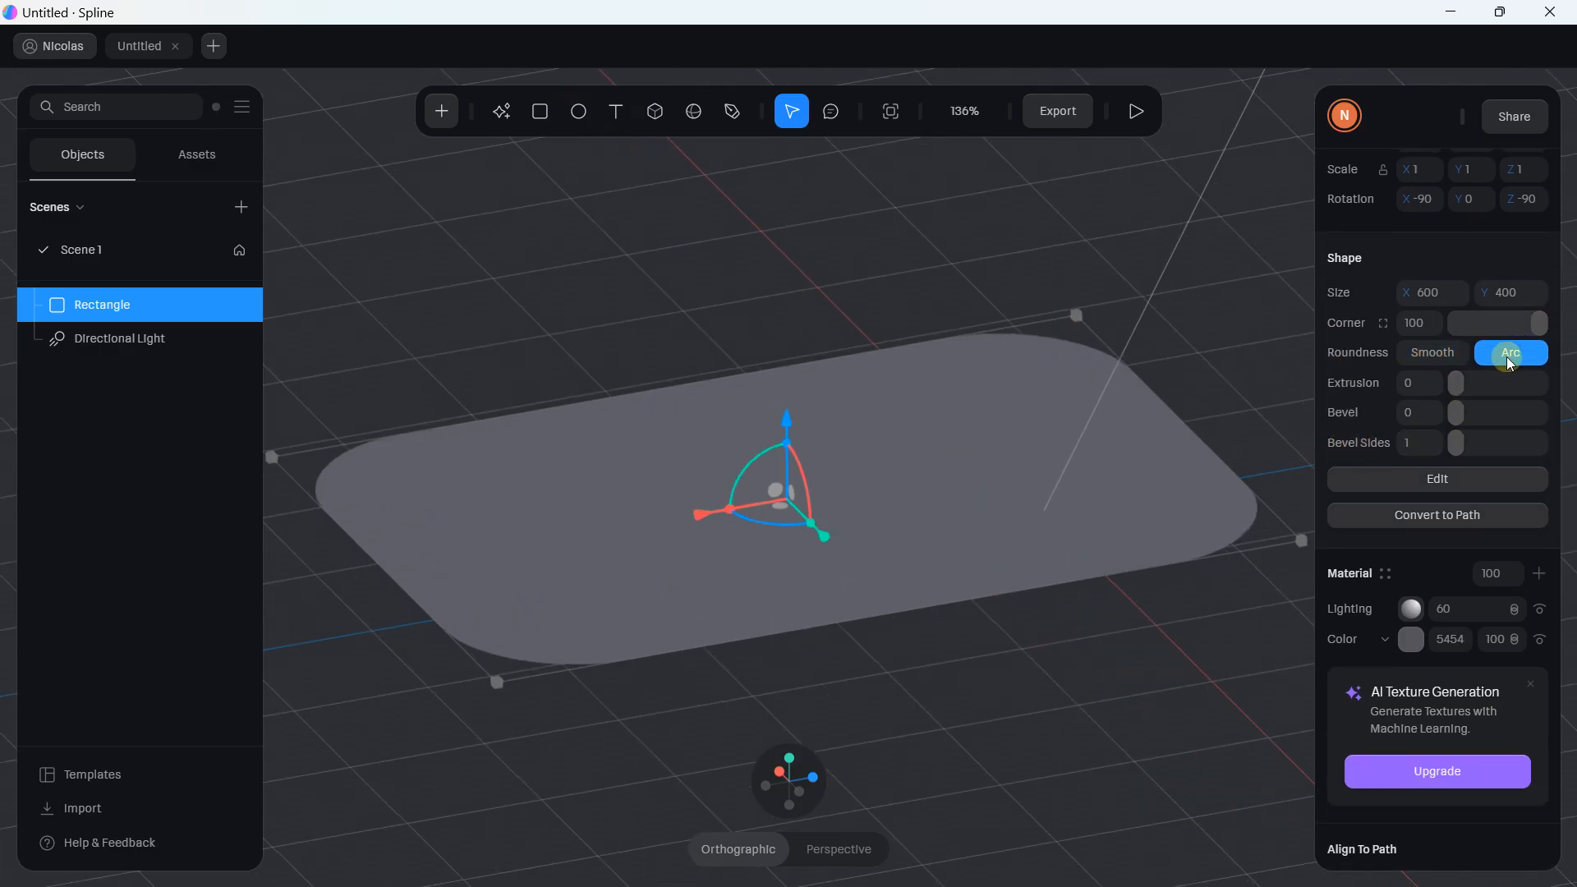
left_click(1439, 354)
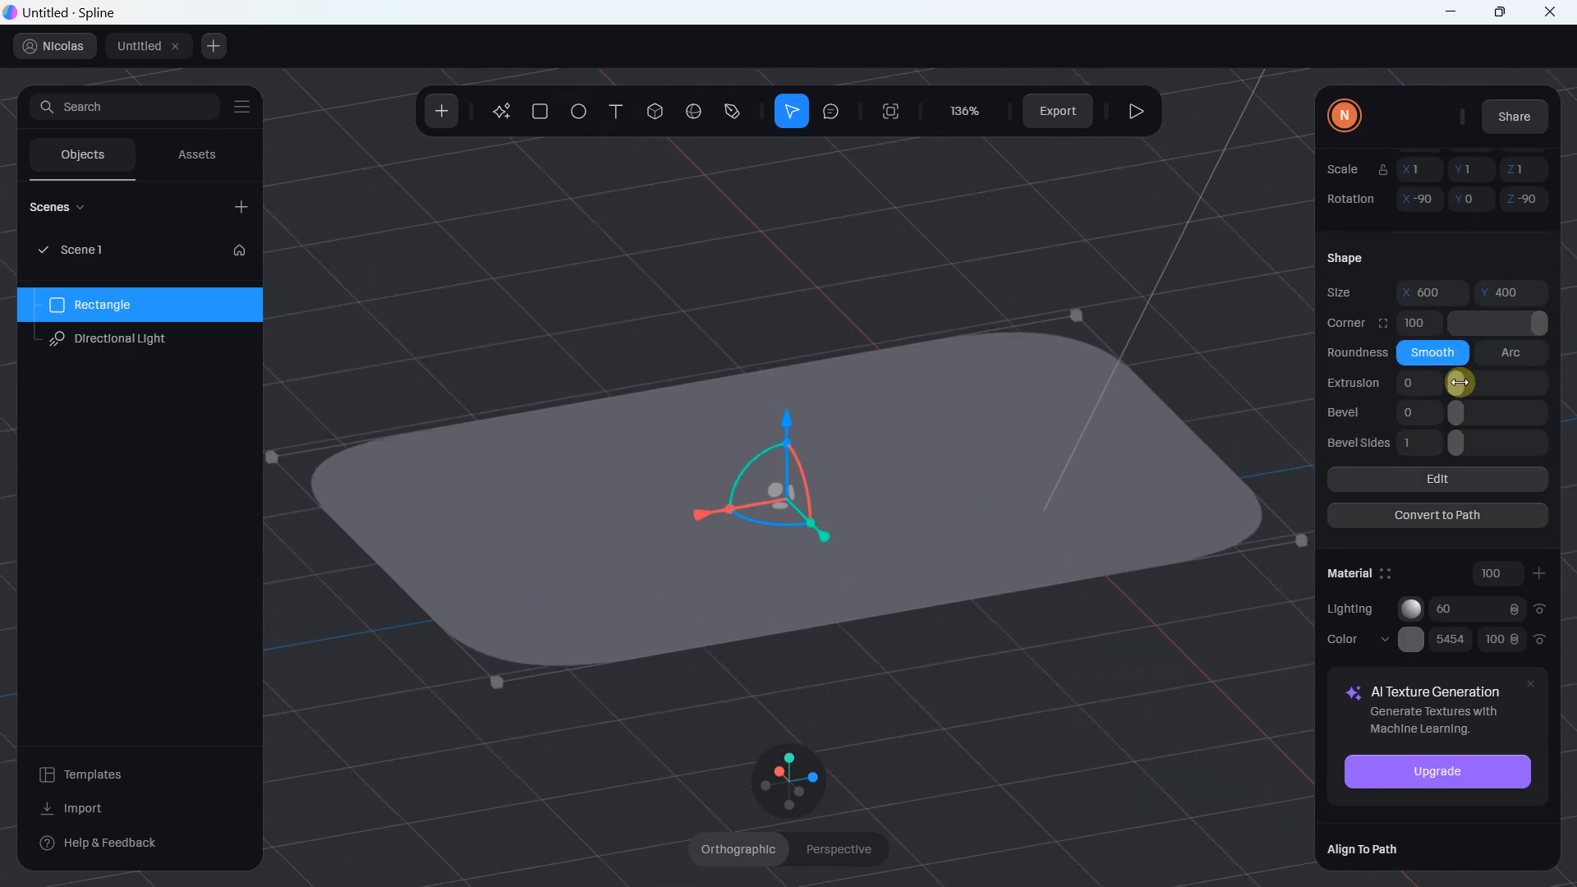
- Extrude the rounded rectangle, trying 200 before settling on a depth of 100
left_click_drag(1460, 382, 1567, 386)
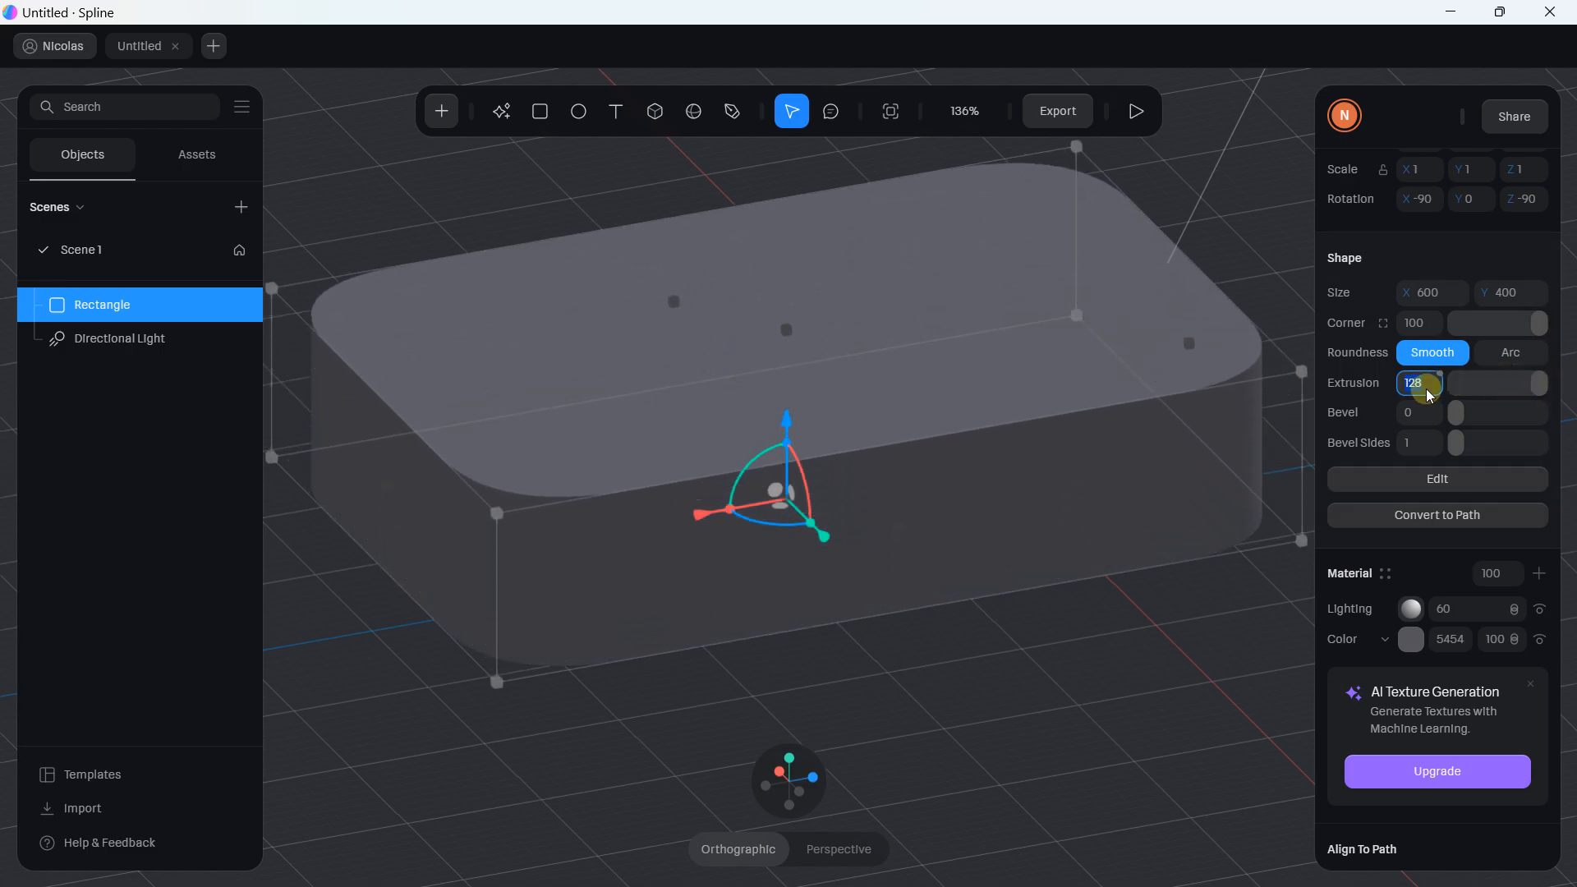
type("200")
key("Return")
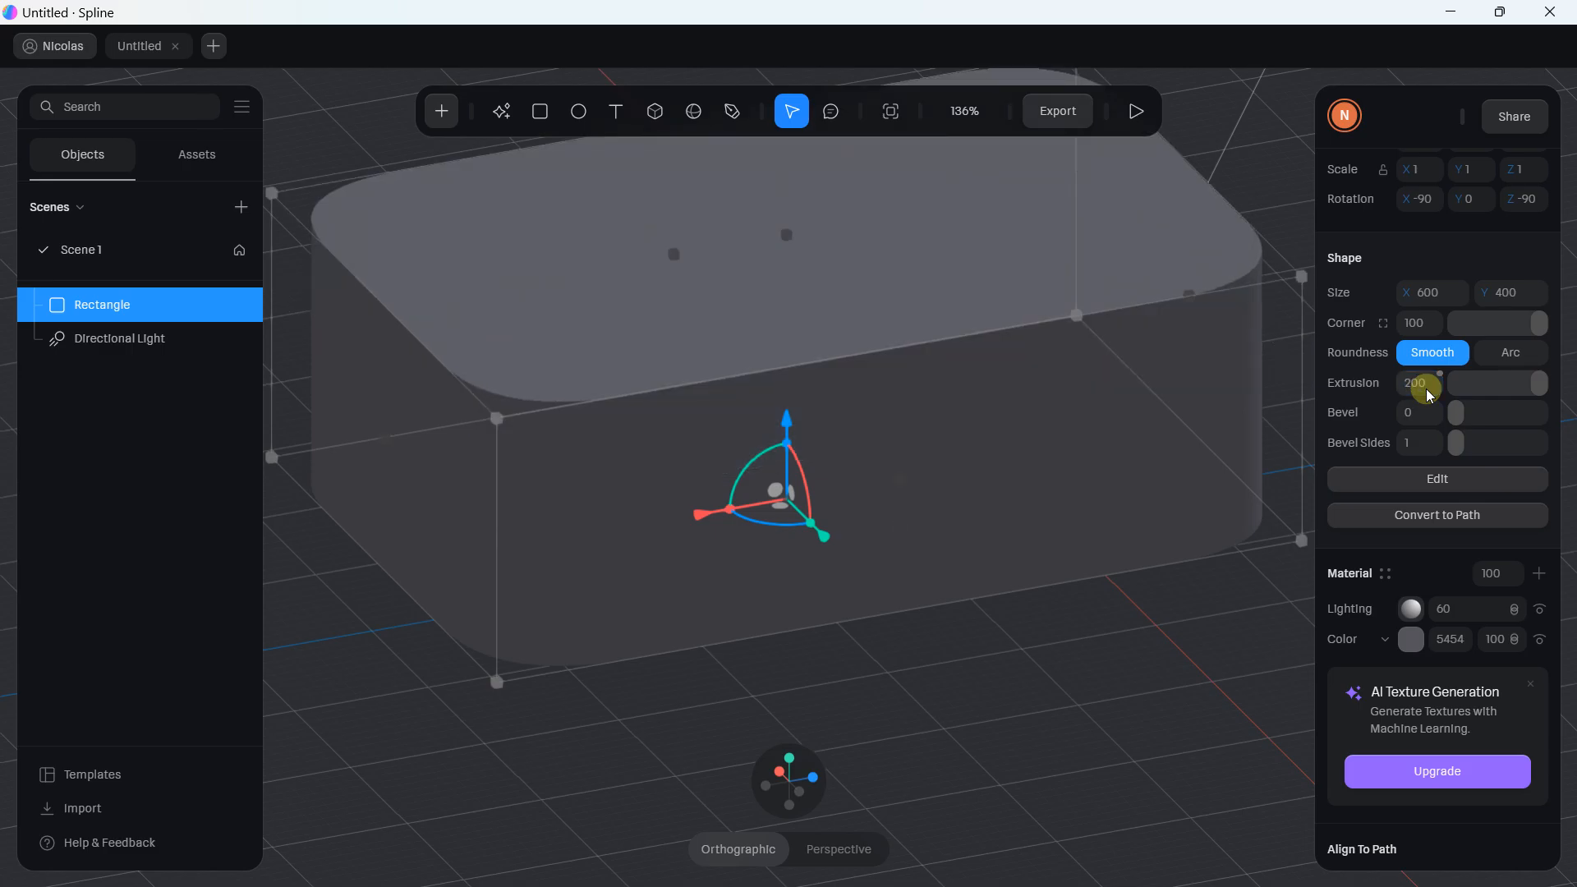
type("100")
key("Return")
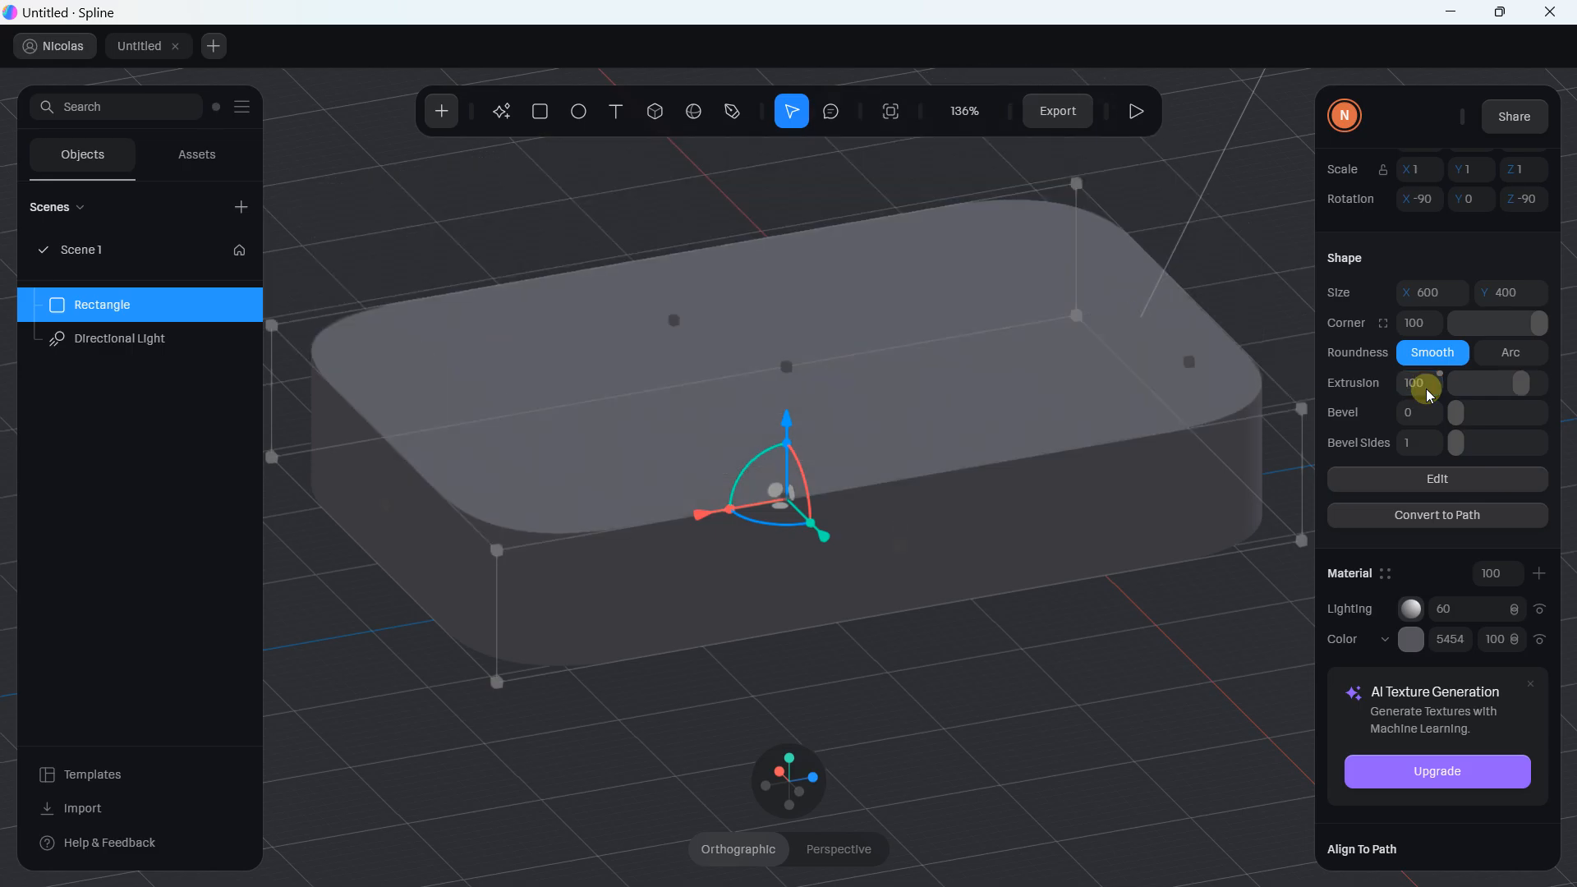
- Bevel the extruded rectangle's edges by 18 with 6 bevel sides, and deselect it
scroll(1164, 334, "down", 2)
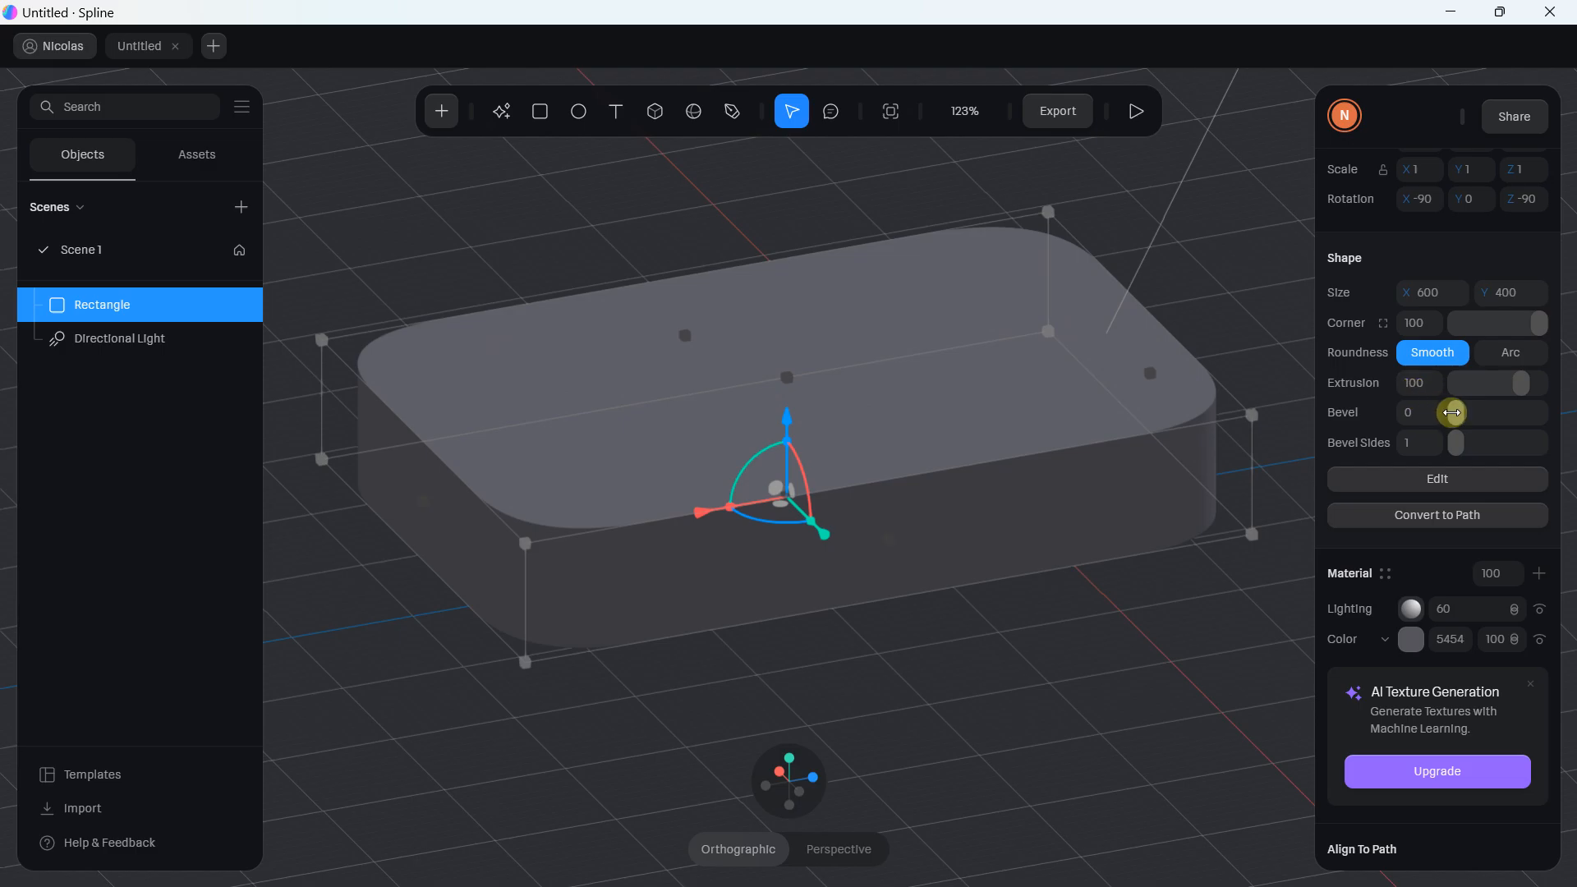
left_click_drag(1457, 412, 1502, 443)
scroll(1020, 405, "up", 2)
scroll(961, 363, "down", 5)
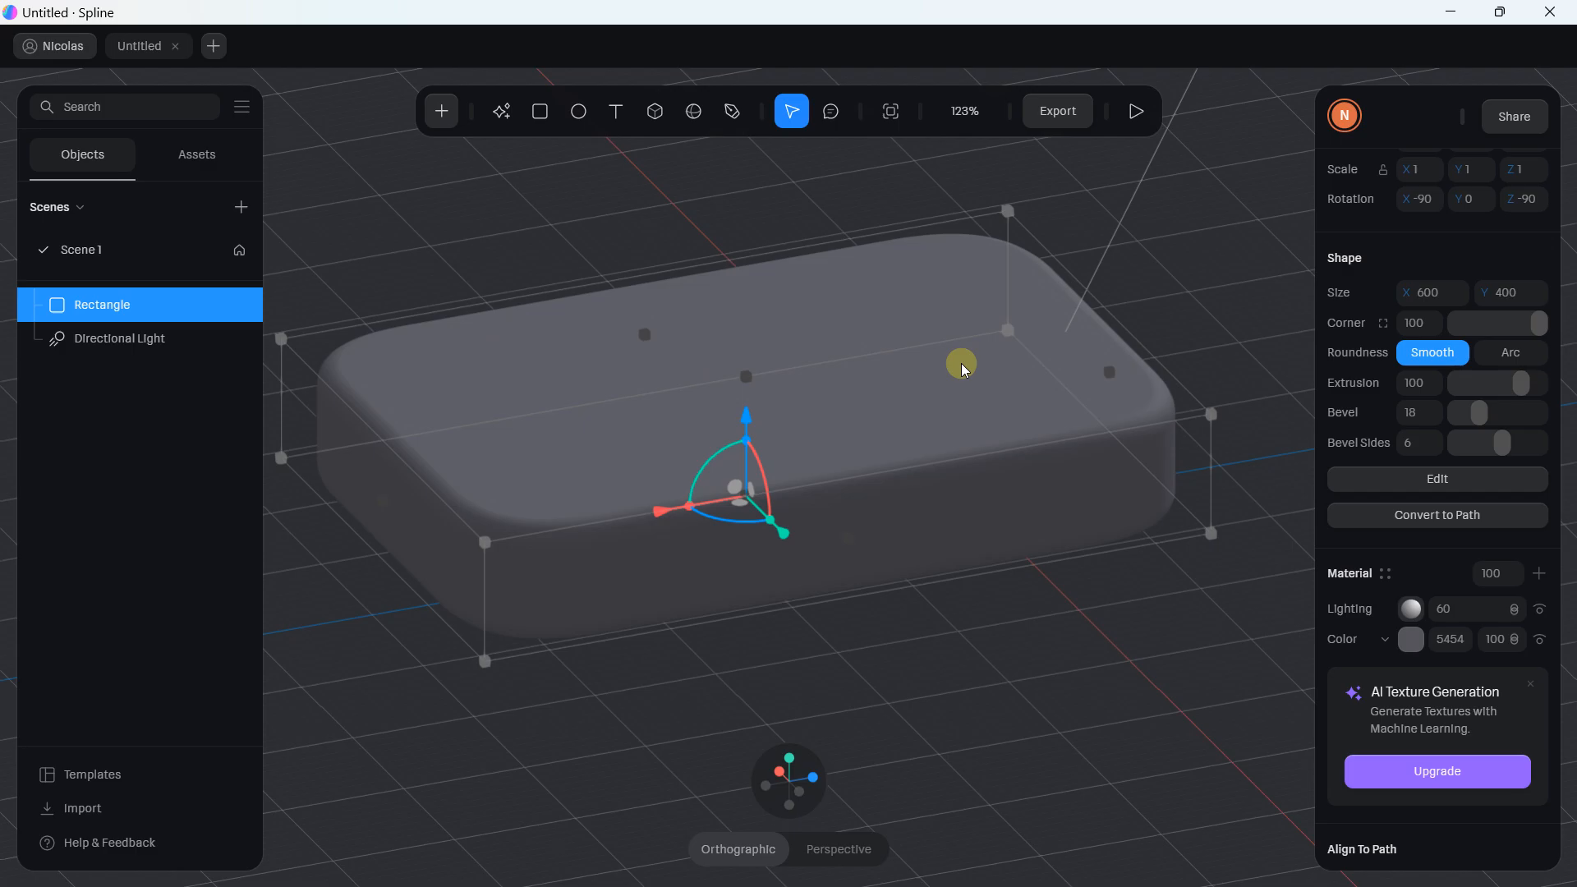
left_click(1171, 301)
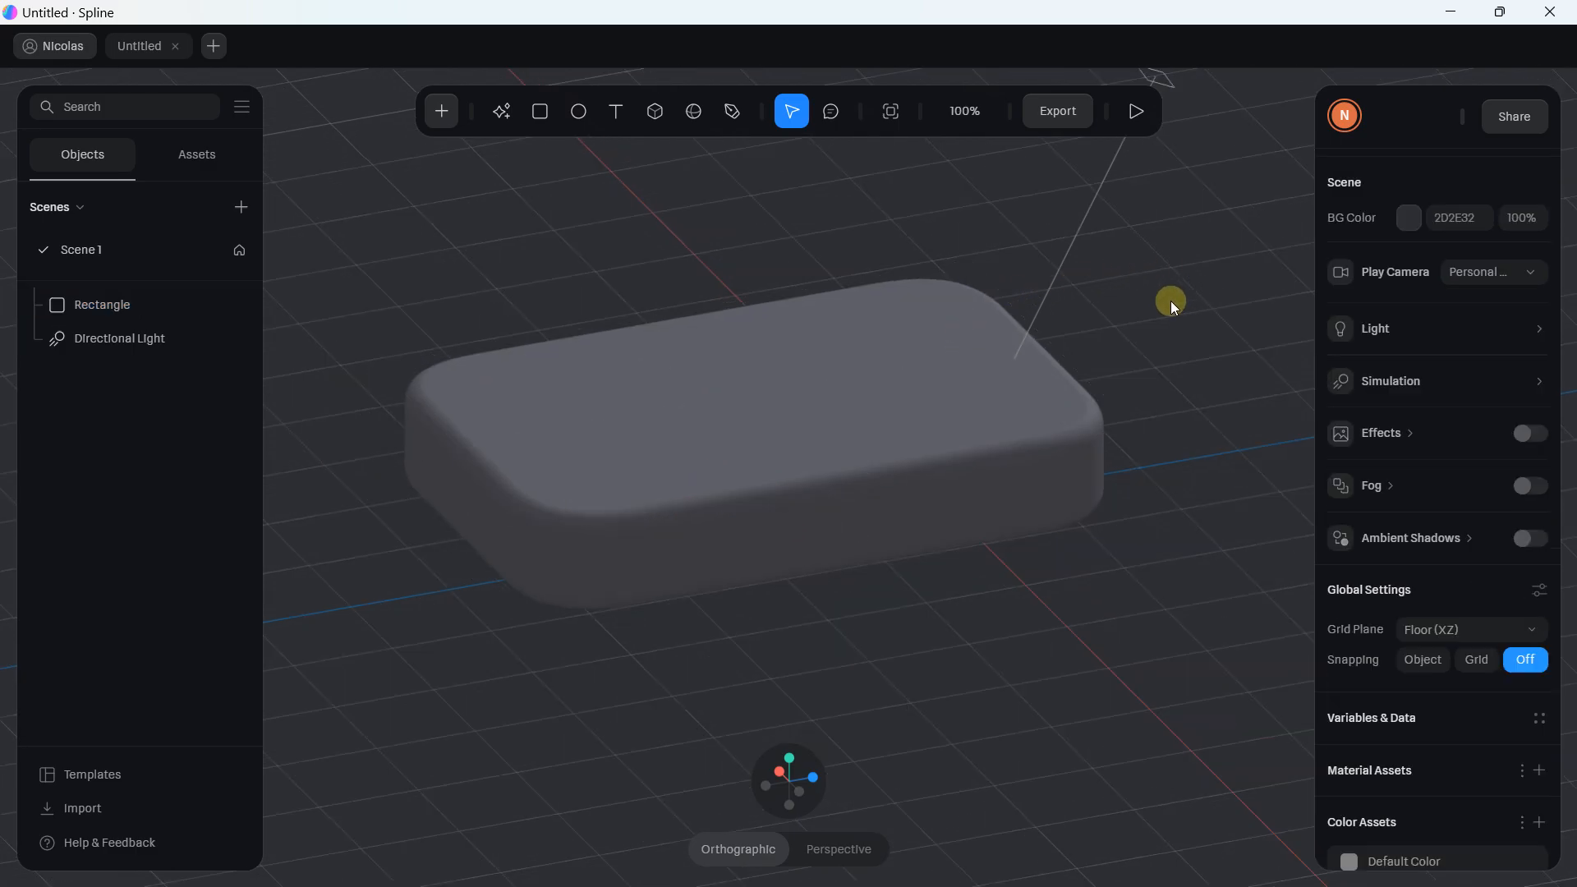
- Open the extruded rectangle for path editing and pull its far left corner point outward to about X -366, Y 276
left_click(801, 356)
left_click(753, 253)
scroll(781, 268, "down", 1)
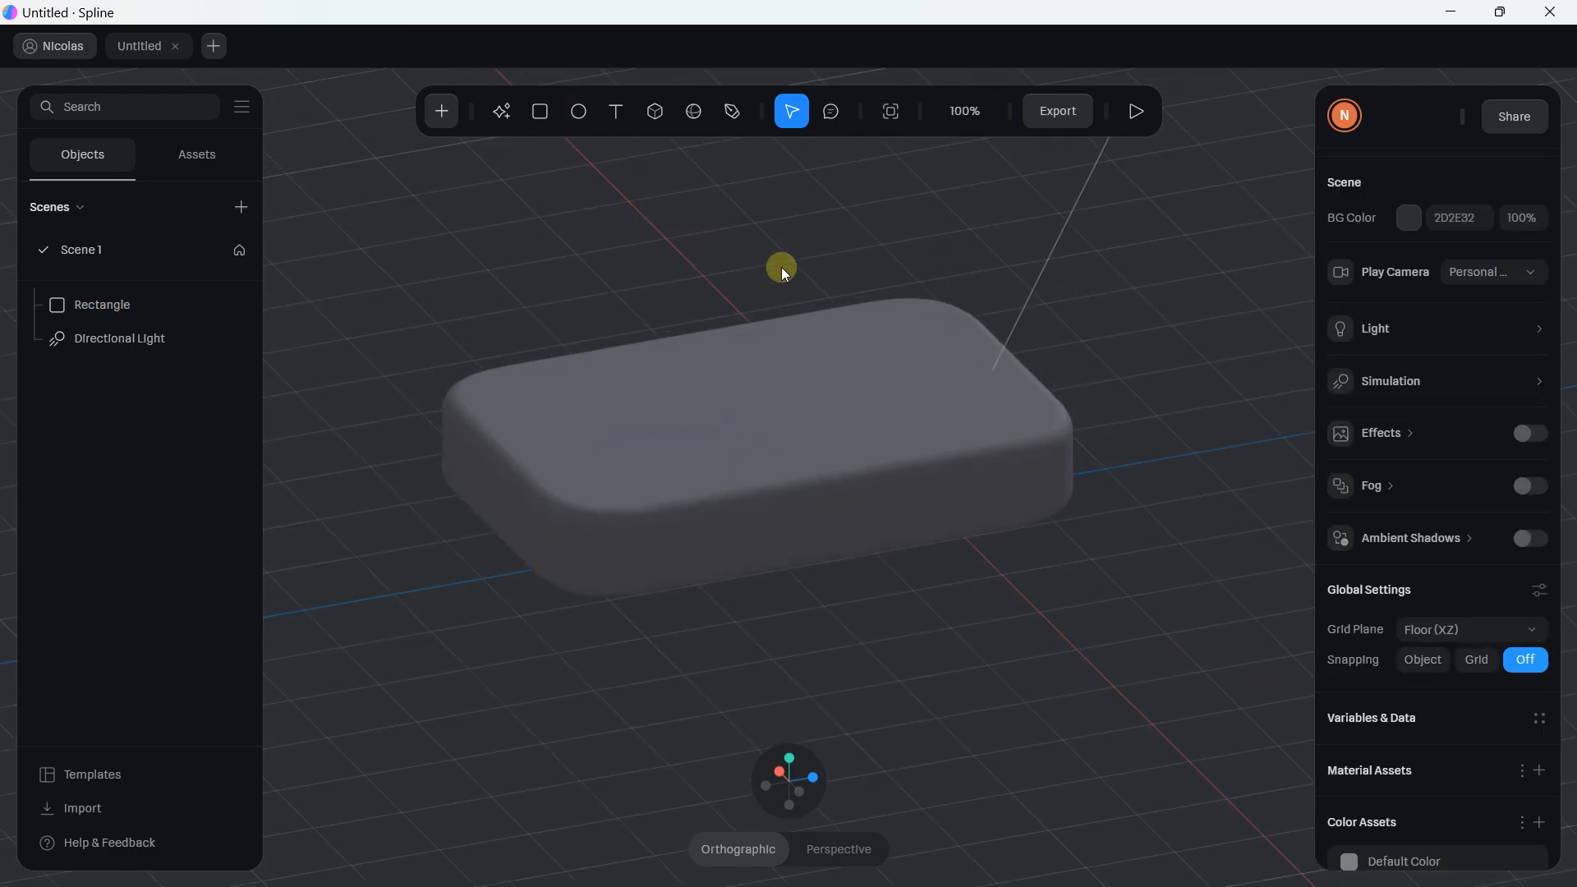
mouse_move(781, 268)
left_mouse_down("alt")
mouse_move(756, 271)
mouse_move(807, 253)
mouse_move(787, 267)
left_mouse_up("alt")
left_click(830, 378)
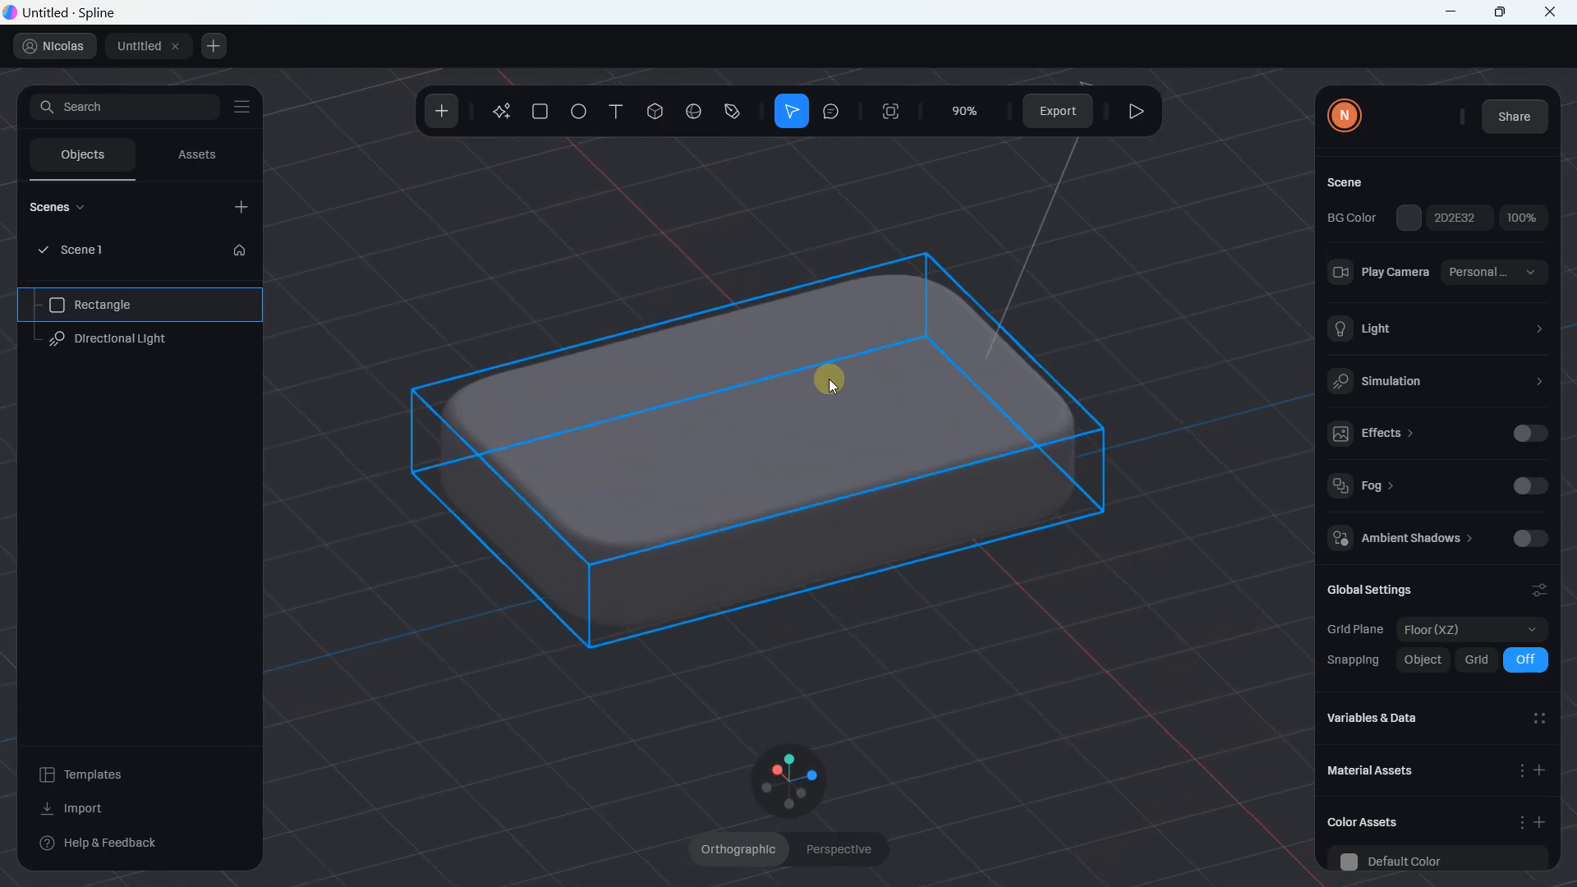
left_click(829, 378)
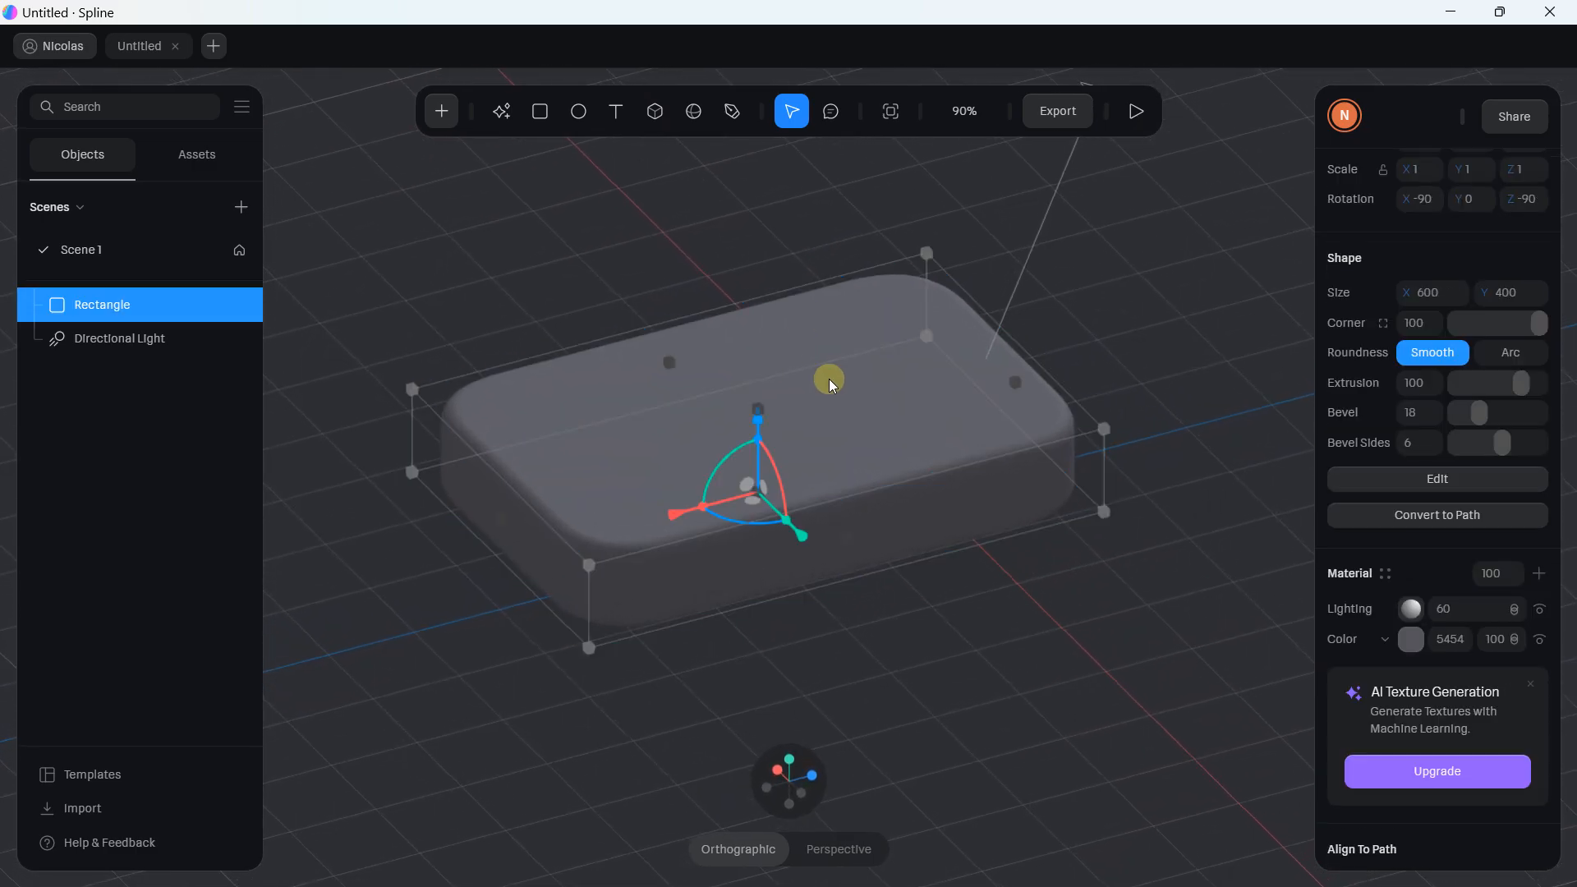
left_click(1446, 491)
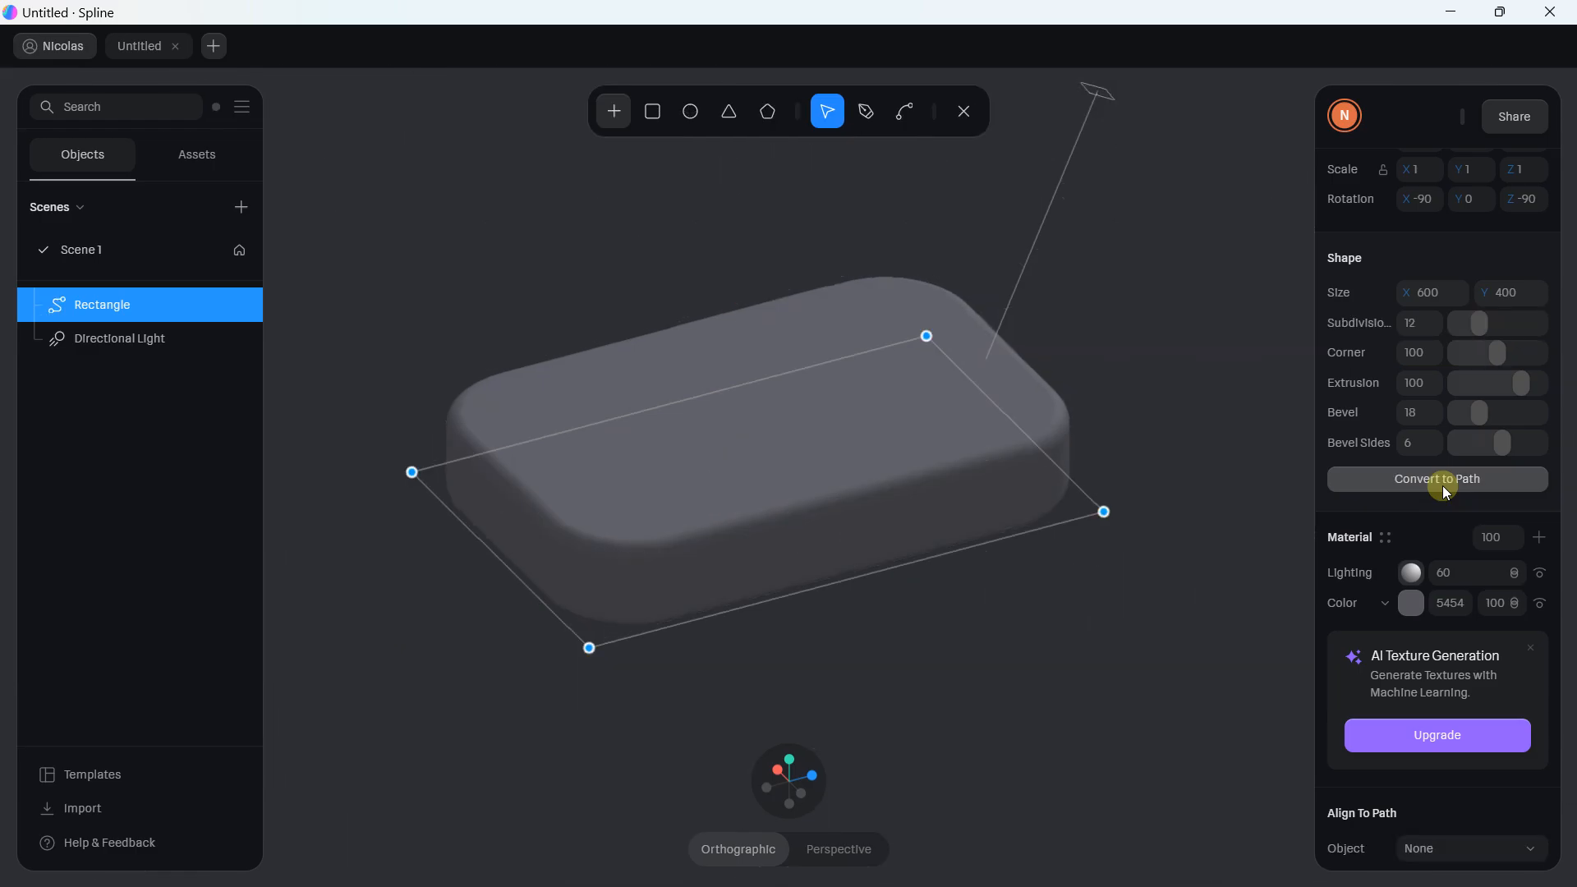
left_click_drag(1131, 348, 436, 310)
left_click(416, 419)
left_click_drag(410, 419, 328, 374)
- Add a vector point near the middle of the path's short left edge with the Pen tool
middle_click_drag(370, 436, 516, 424)
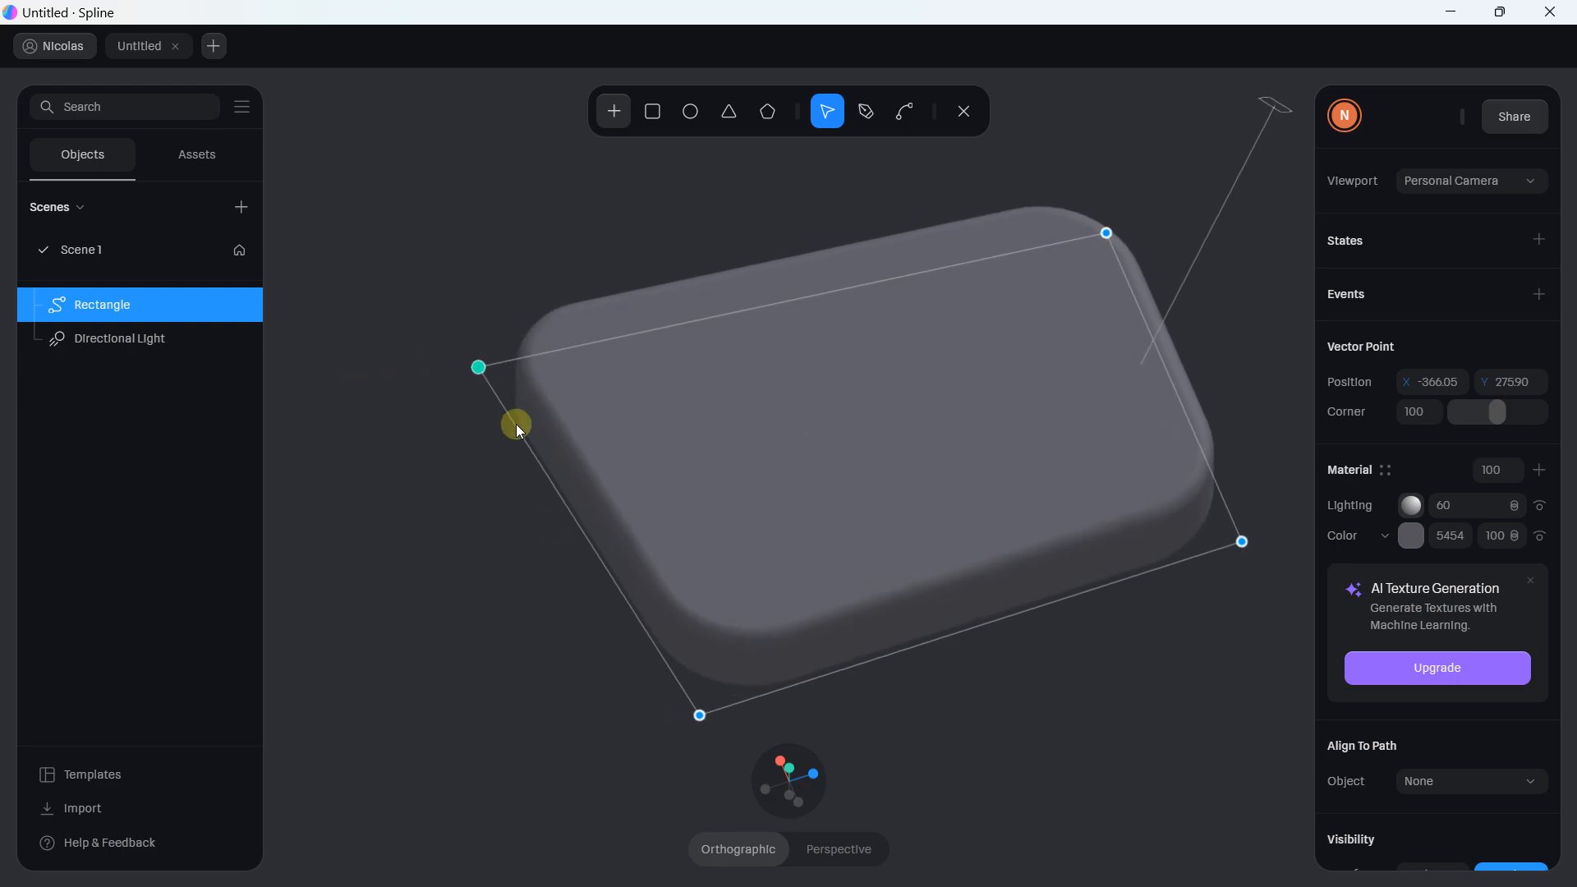
left_click(868, 111)
left_click(573, 516)
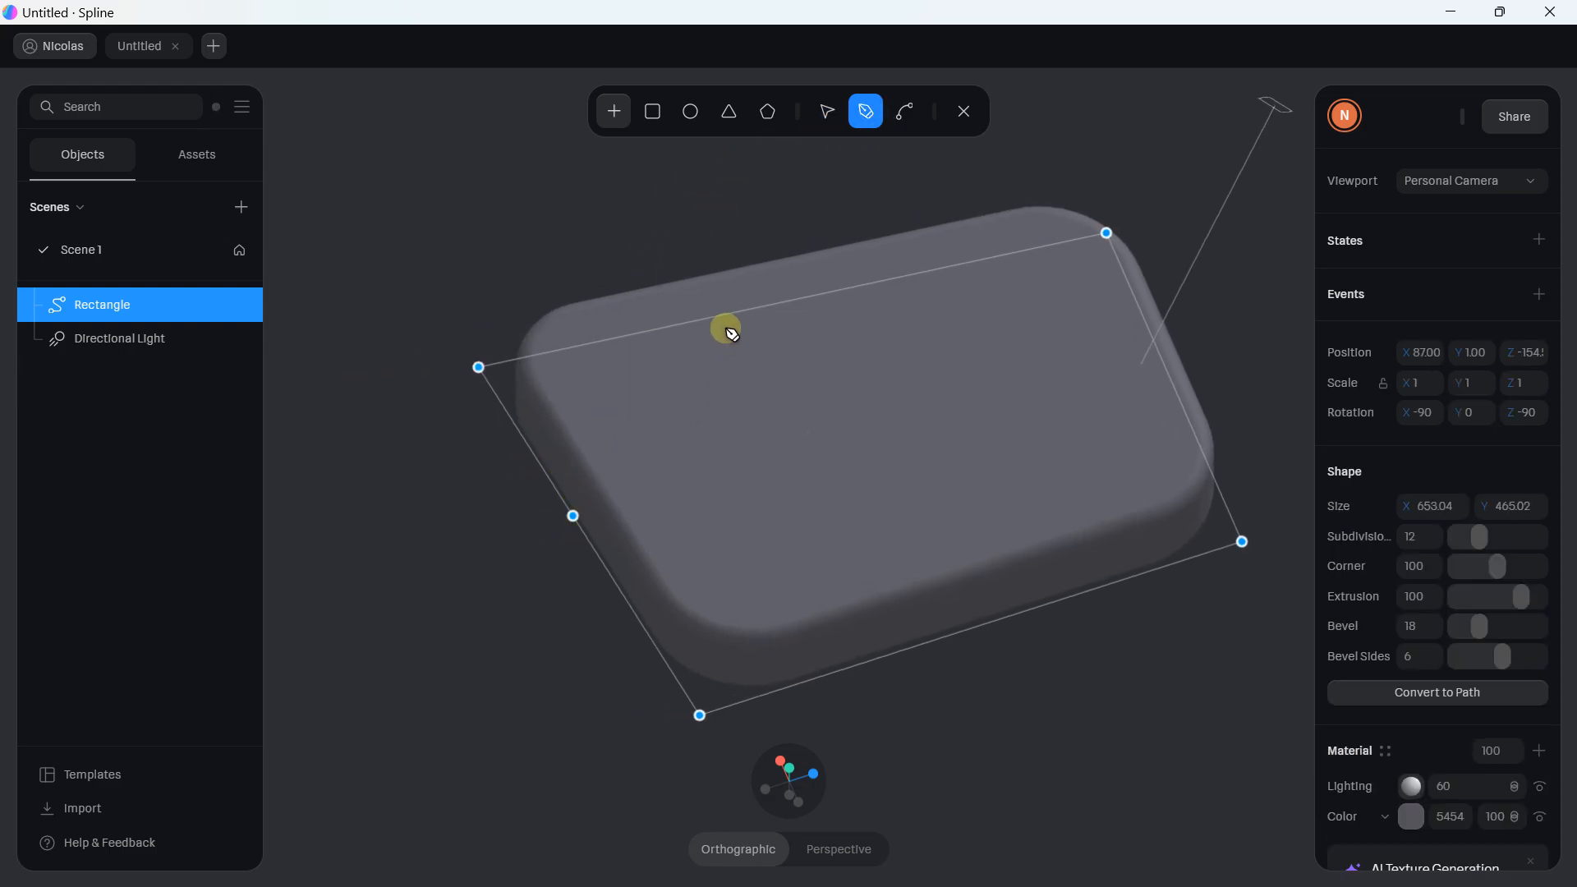
left_click(771, 305)
left_click(776, 303)
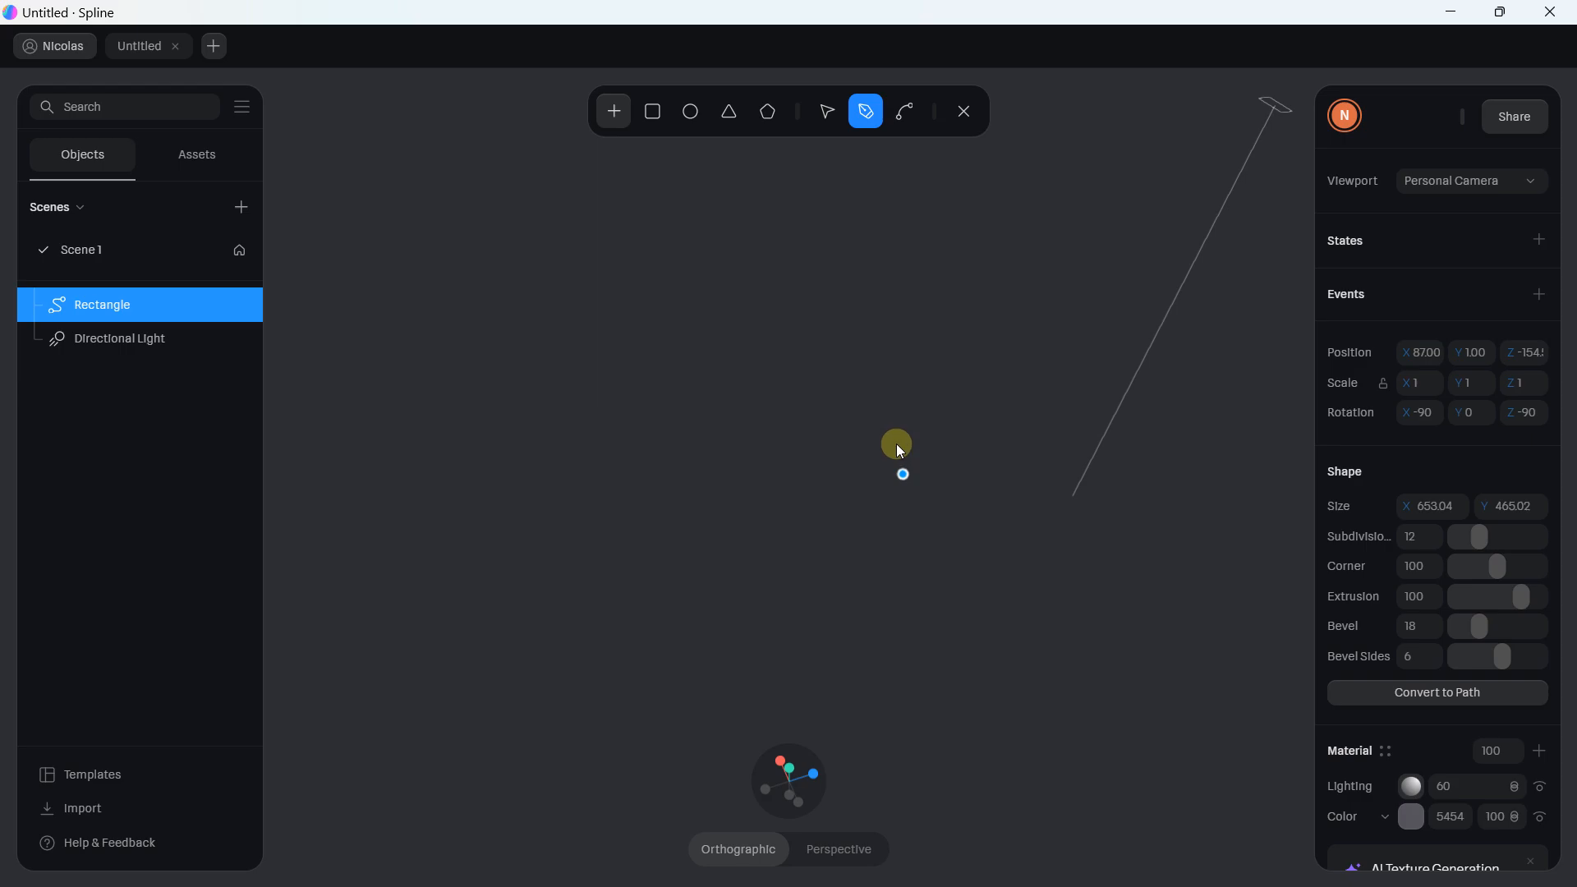
scroll(871, 389, "down", 3)
middle_click_drag(871, 388, 866, 406)
left_click_drag(866, 405, 863, 367, "alt")
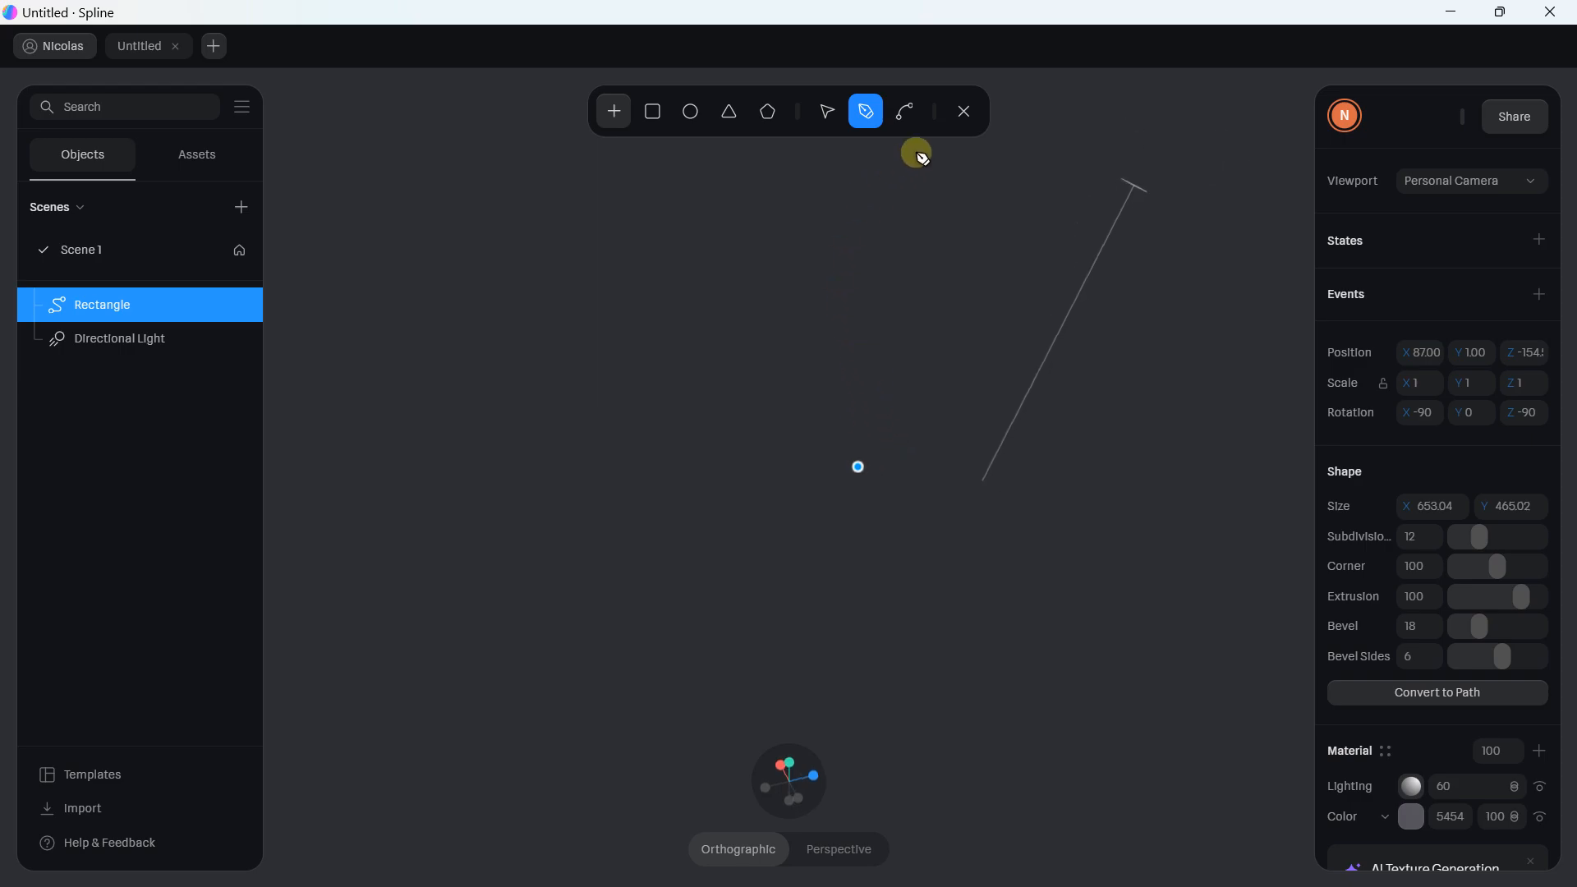
left_click(965, 112)
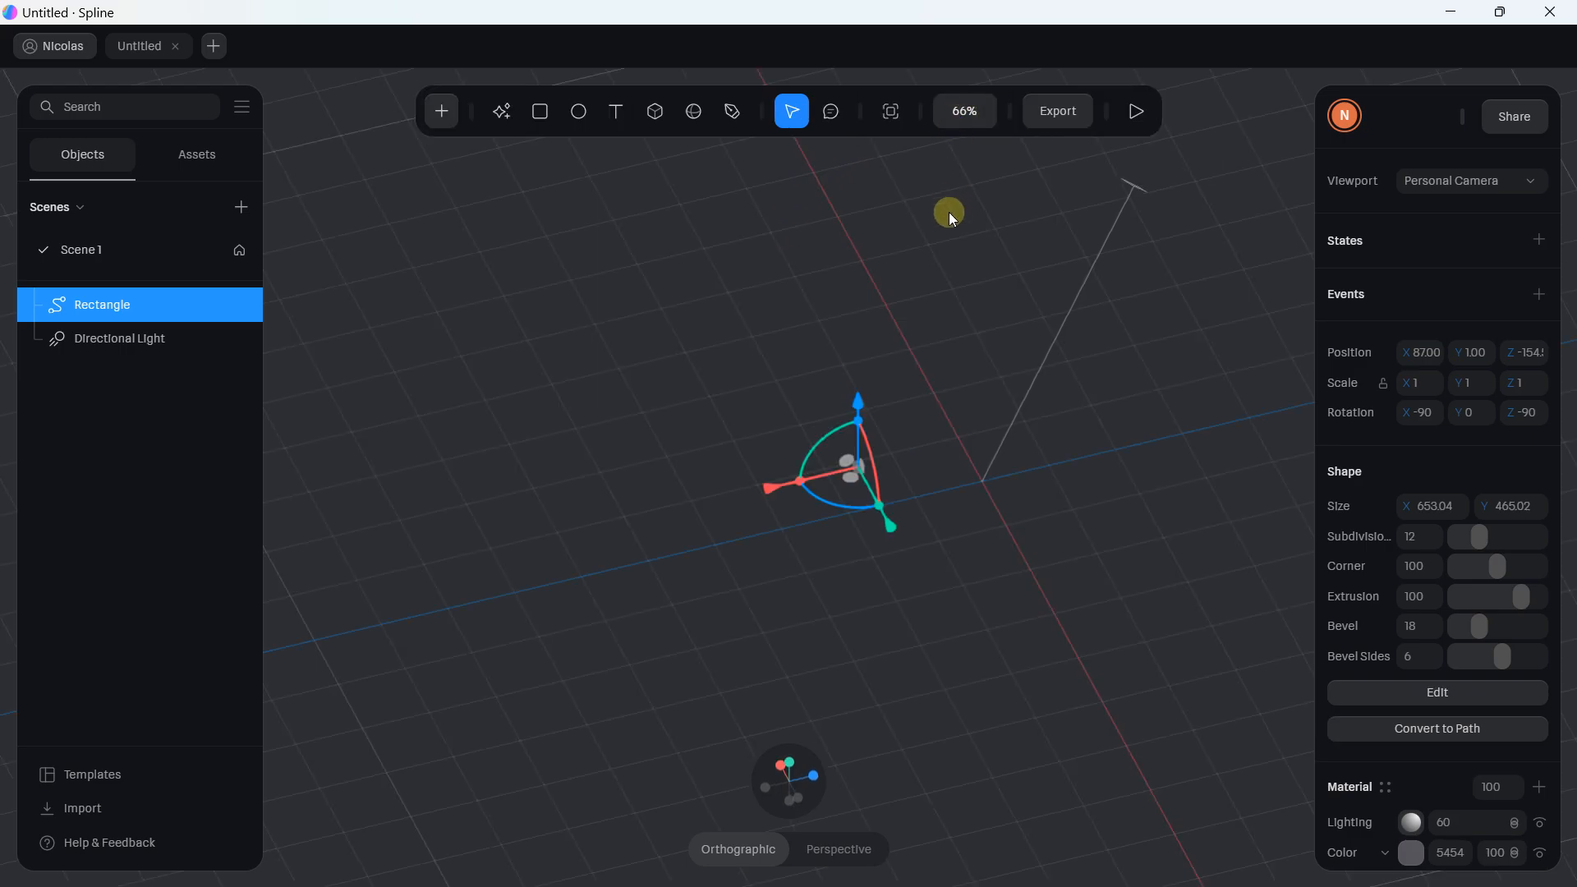
double_click(876, 322)
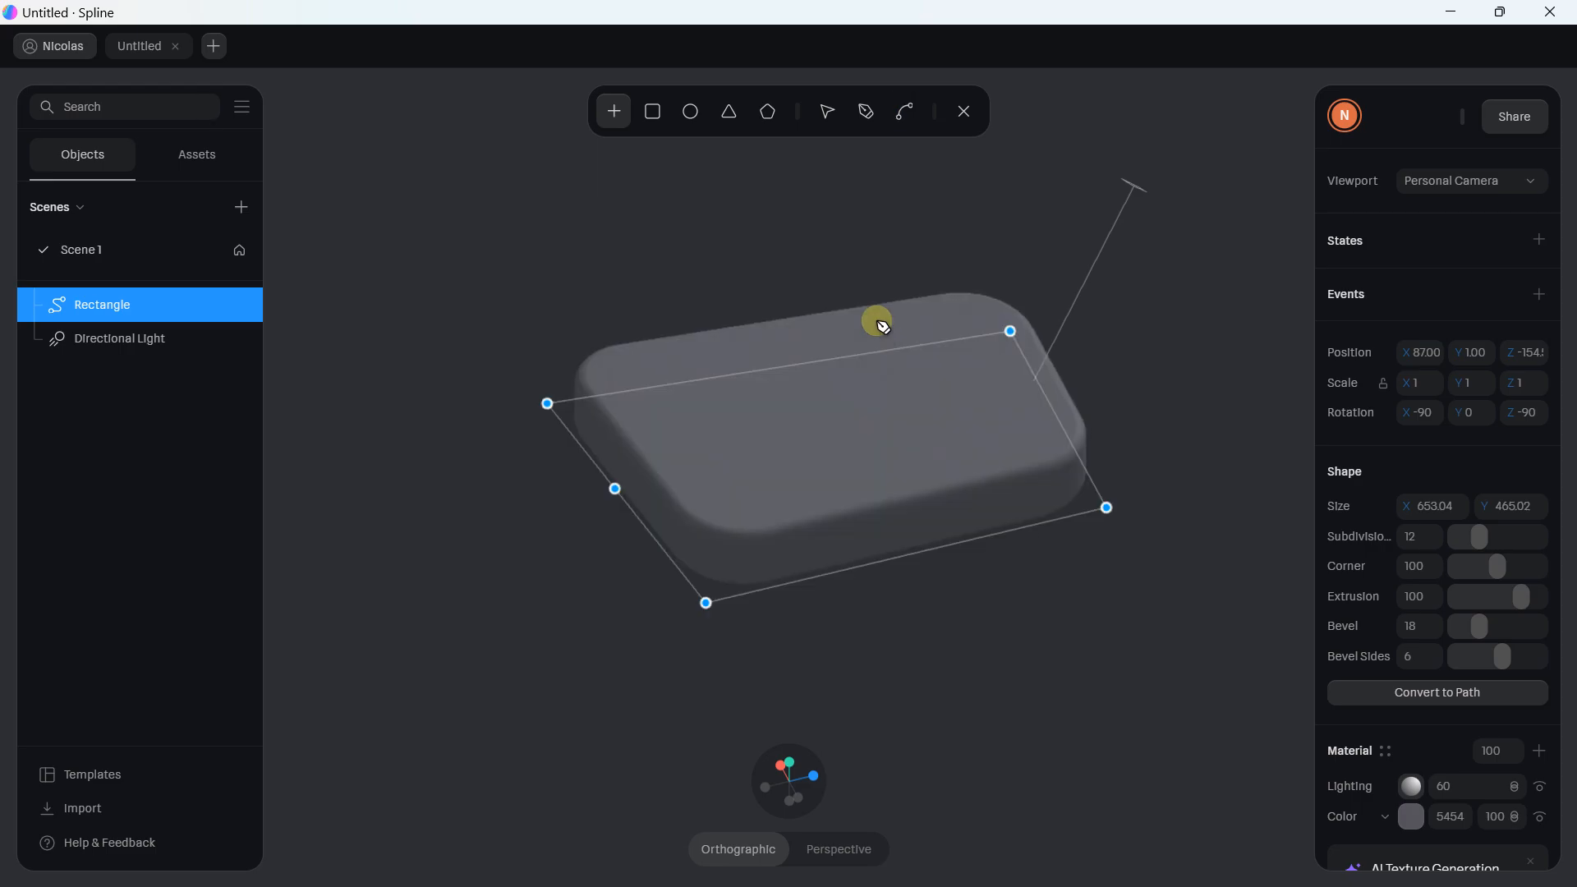
- Move the added point on the short left edge outward to about X -630, Y 51
left_click(828, 112)
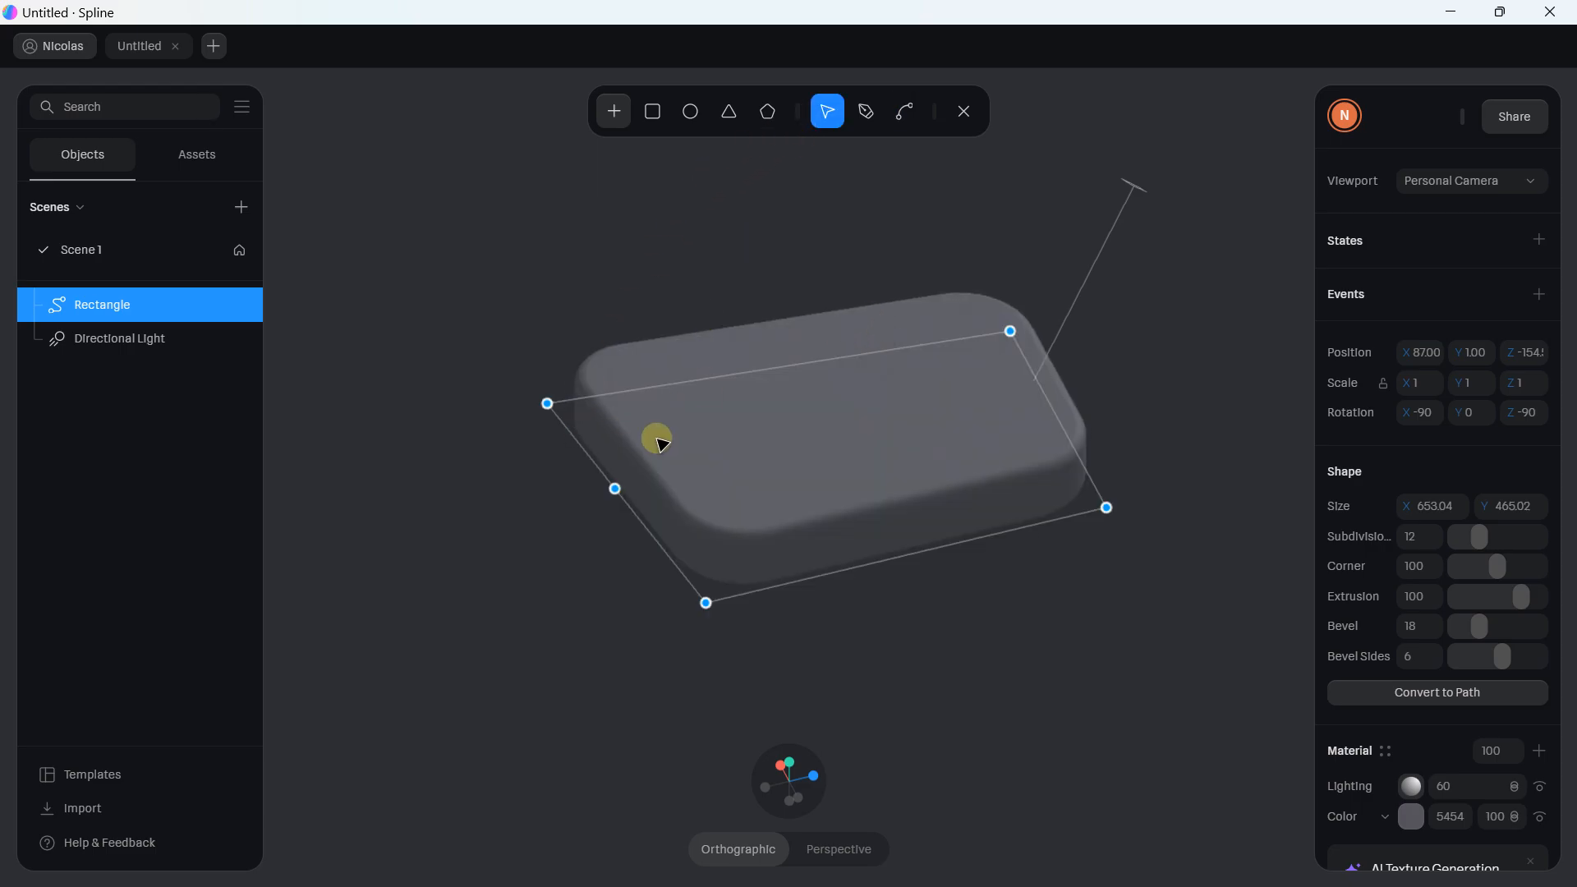
left_click_drag(614, 489, 425, 545)
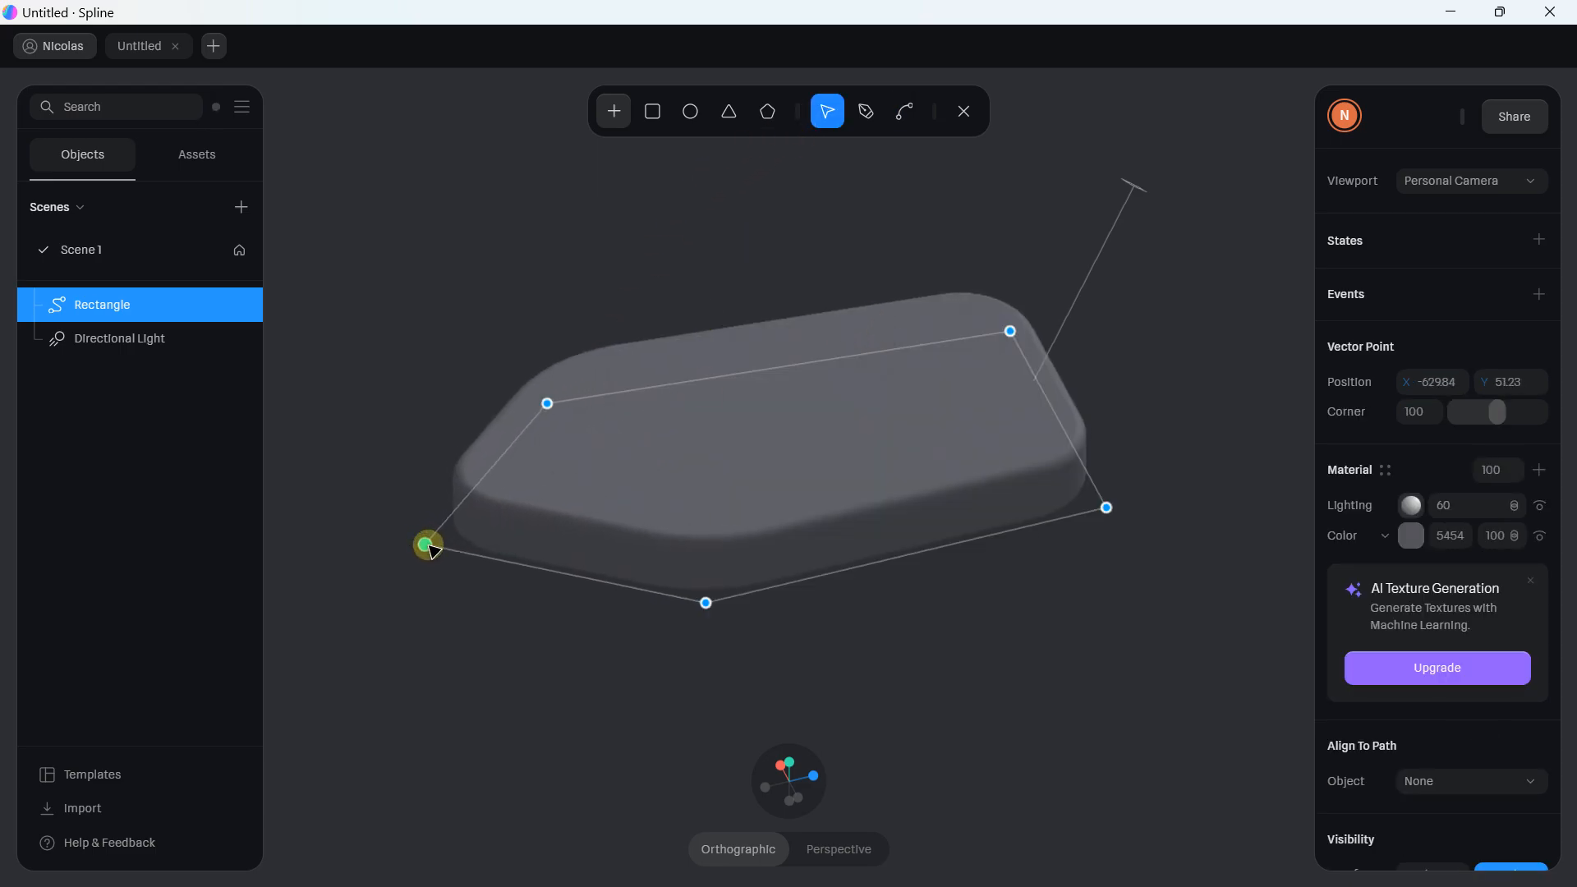
- Add a vector point near the middle of the outline's long front edge with the Pen tool and pull it outward to about X 40, Y -470
left_click(866, 112)
left_click(916, 553)
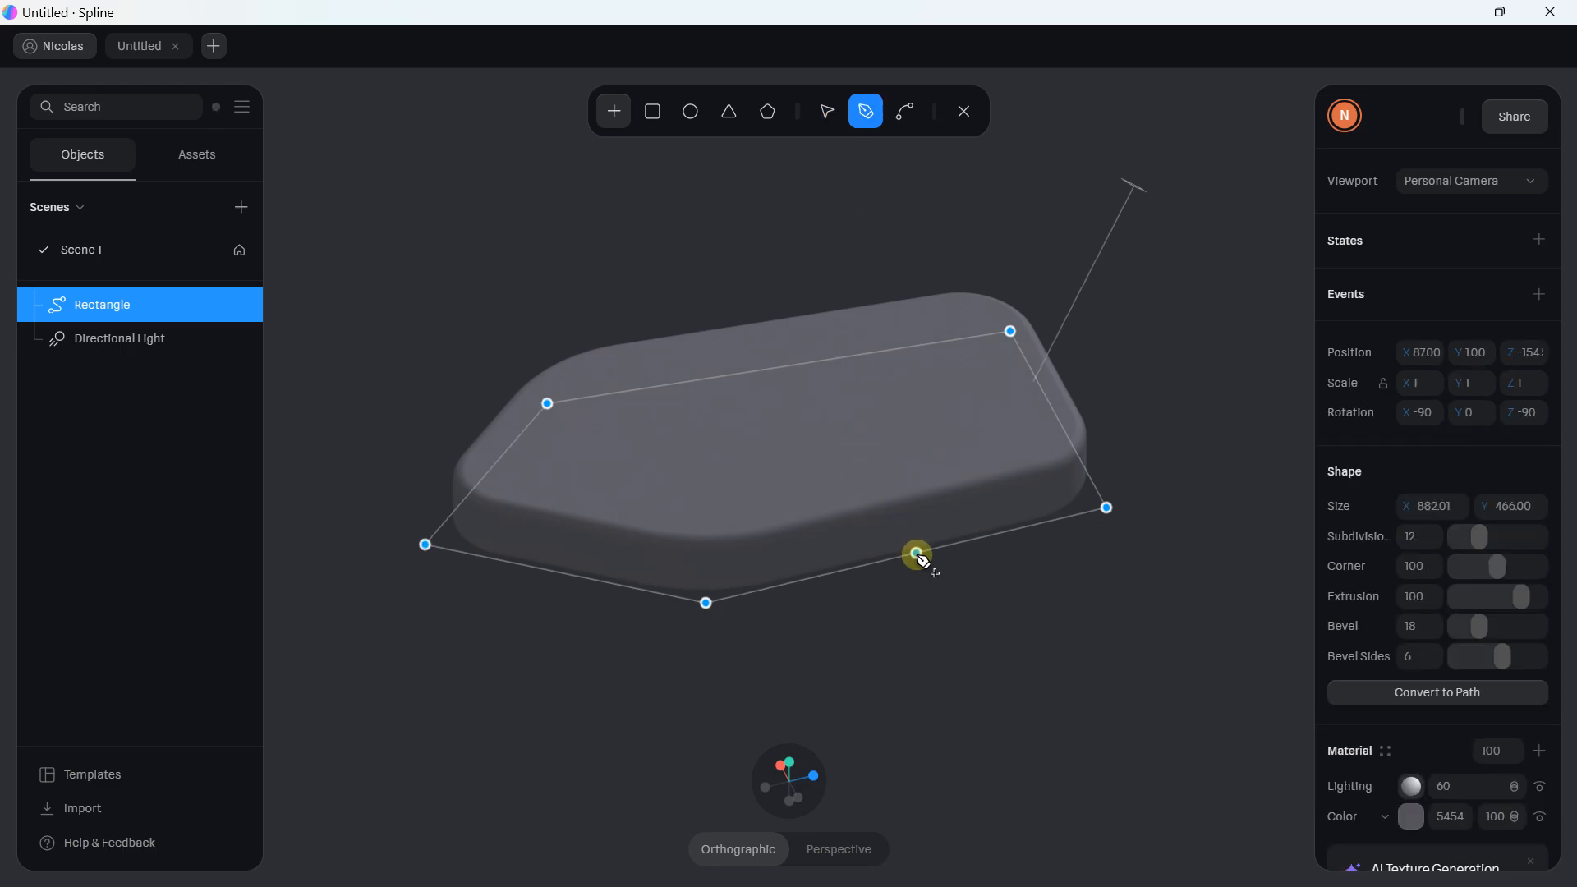
left_click(828, 111)
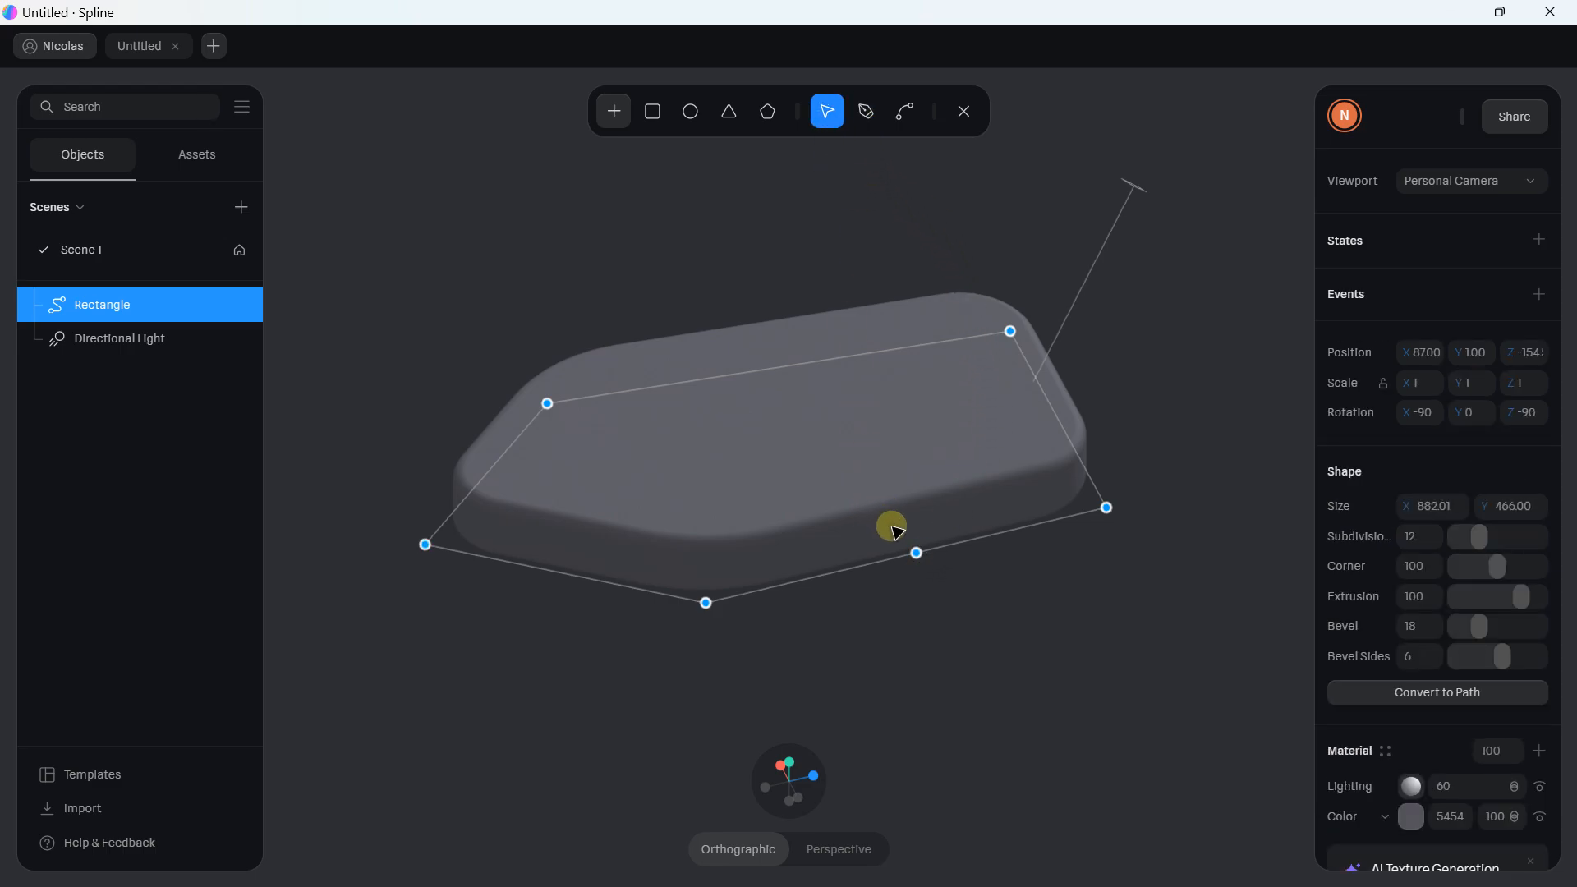
left_click_drag(917, 553, 1000, 669)
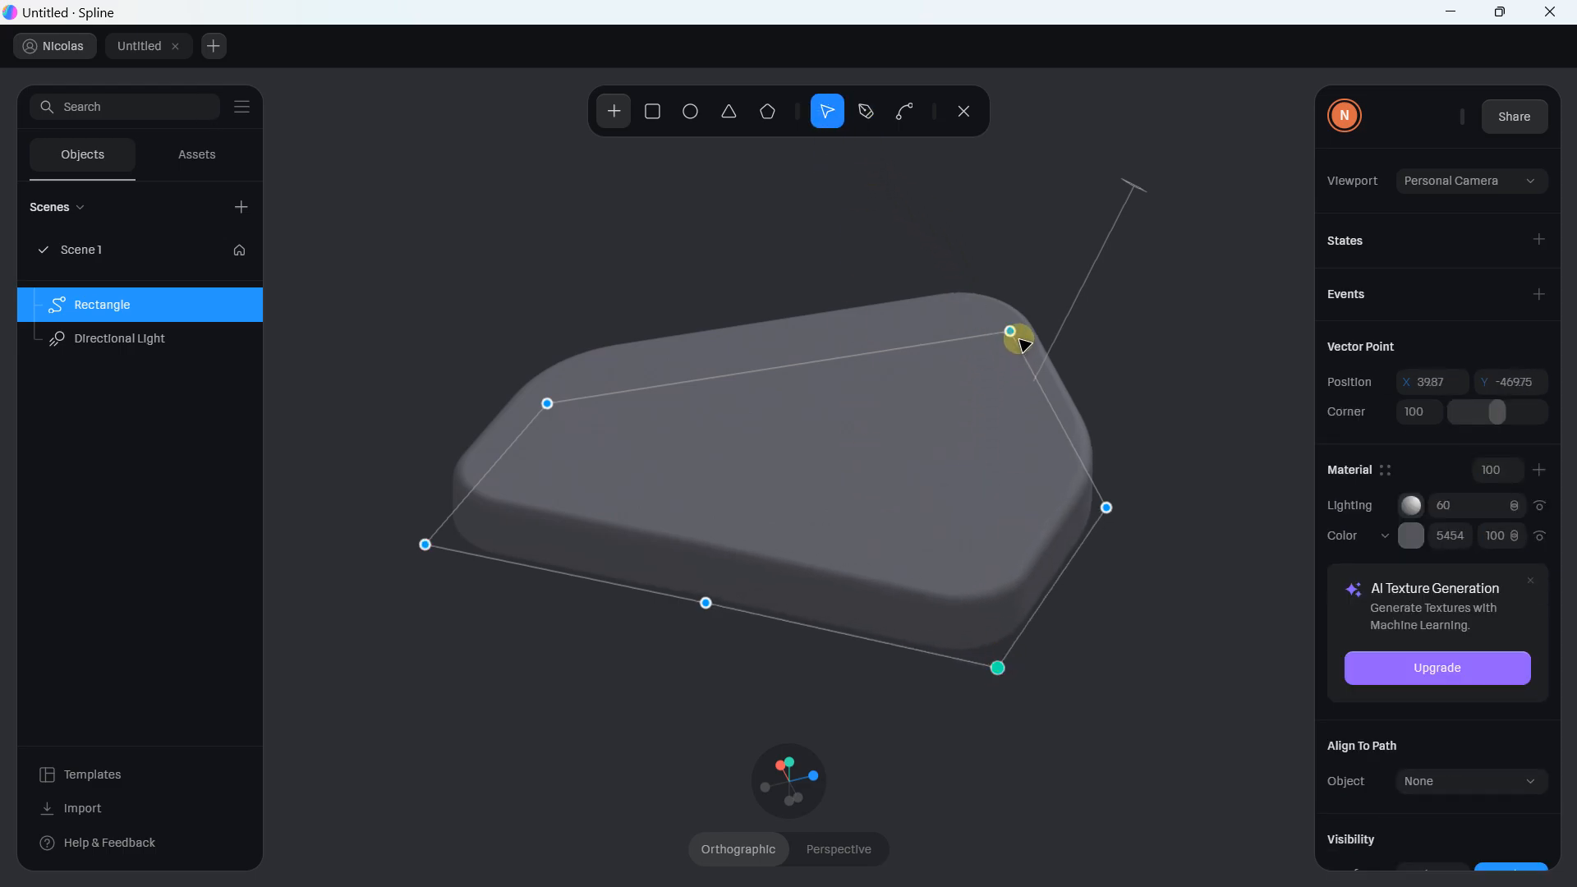
- Pull the far right corner point to about X 364, Y 464, the near right corner outward, and the far left corner to about X -350, Y 471
left_click_drag(1010, 332, 990, 205)
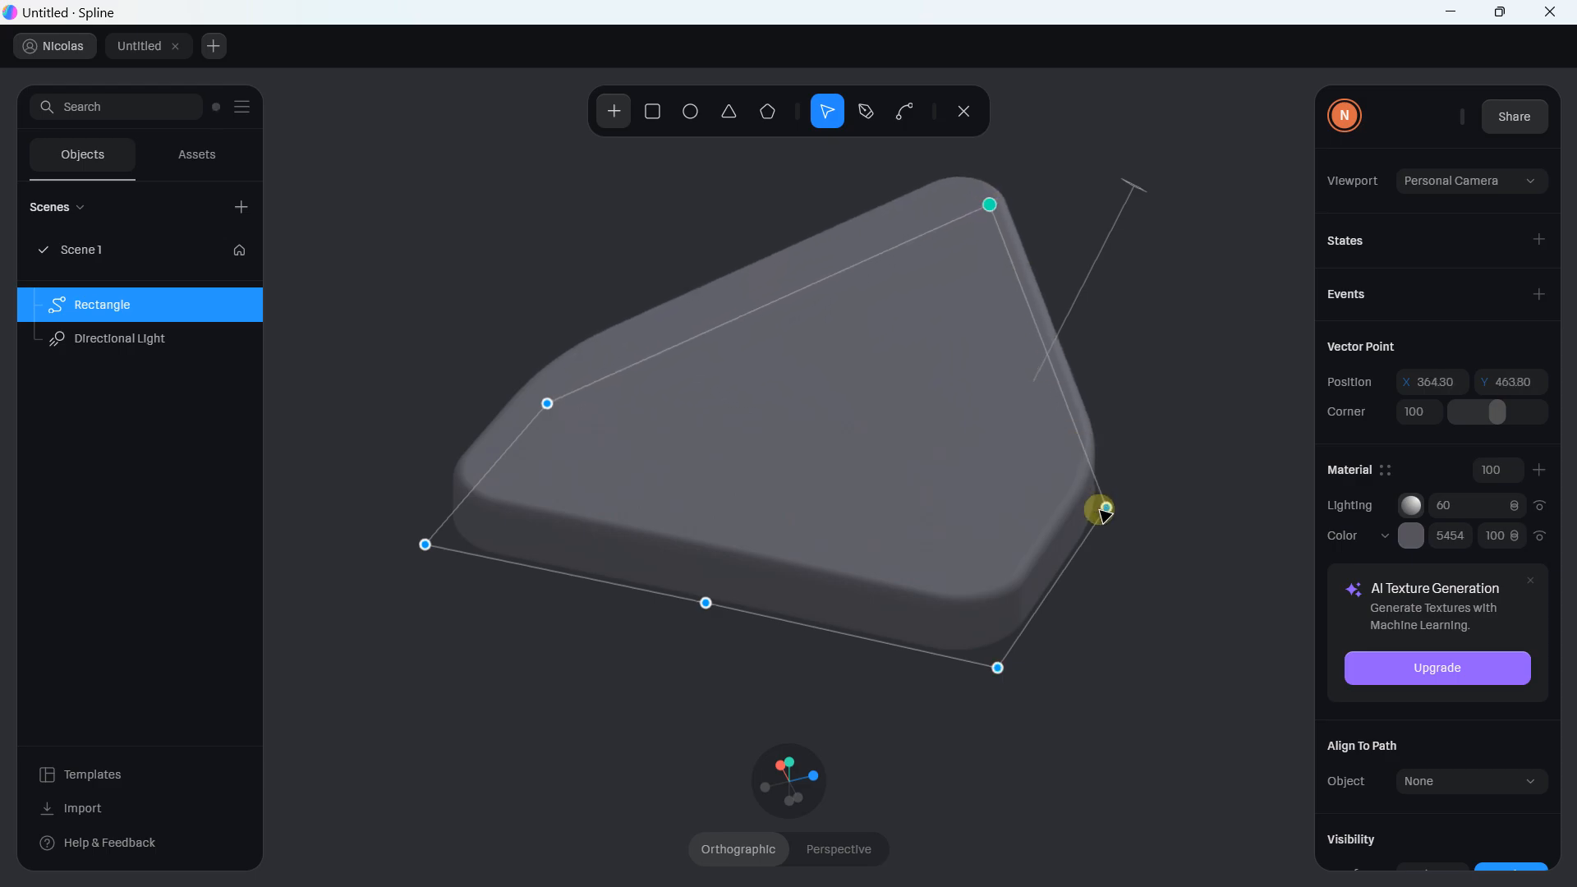
left_click_drag(1109, 506, 1186, 443)
left_click_drag(540, 412, 511, 315)
- Add vector points on the outline's front edge and left edge with the Pen tool, undoing the stray point placed inside the shape
left_click(866, 111)
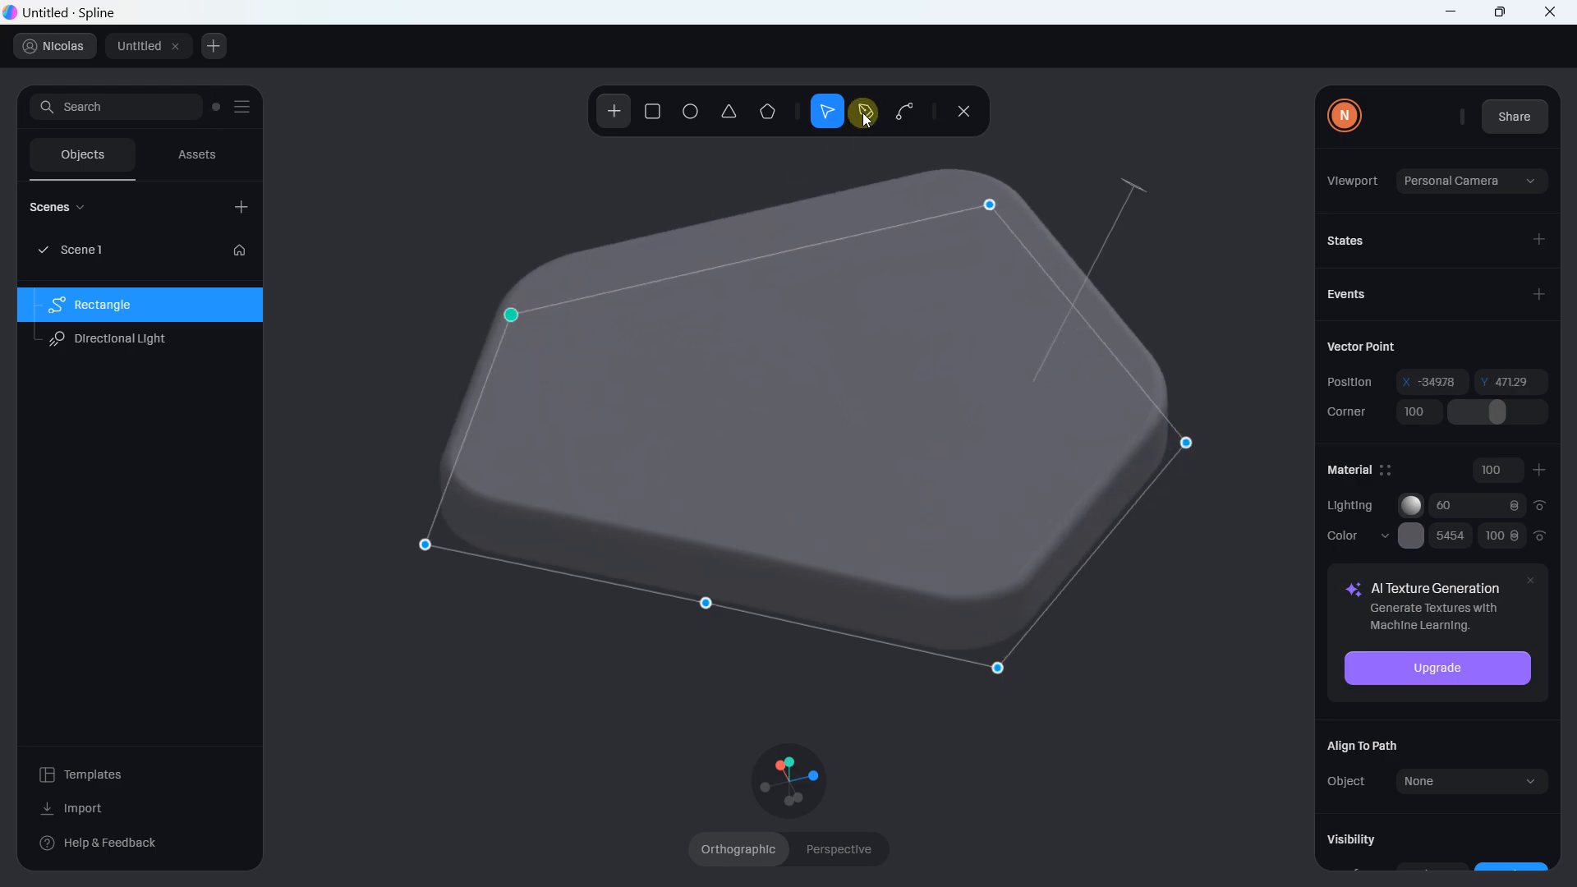
left_click(1096, 549)
left_click(858, 467)
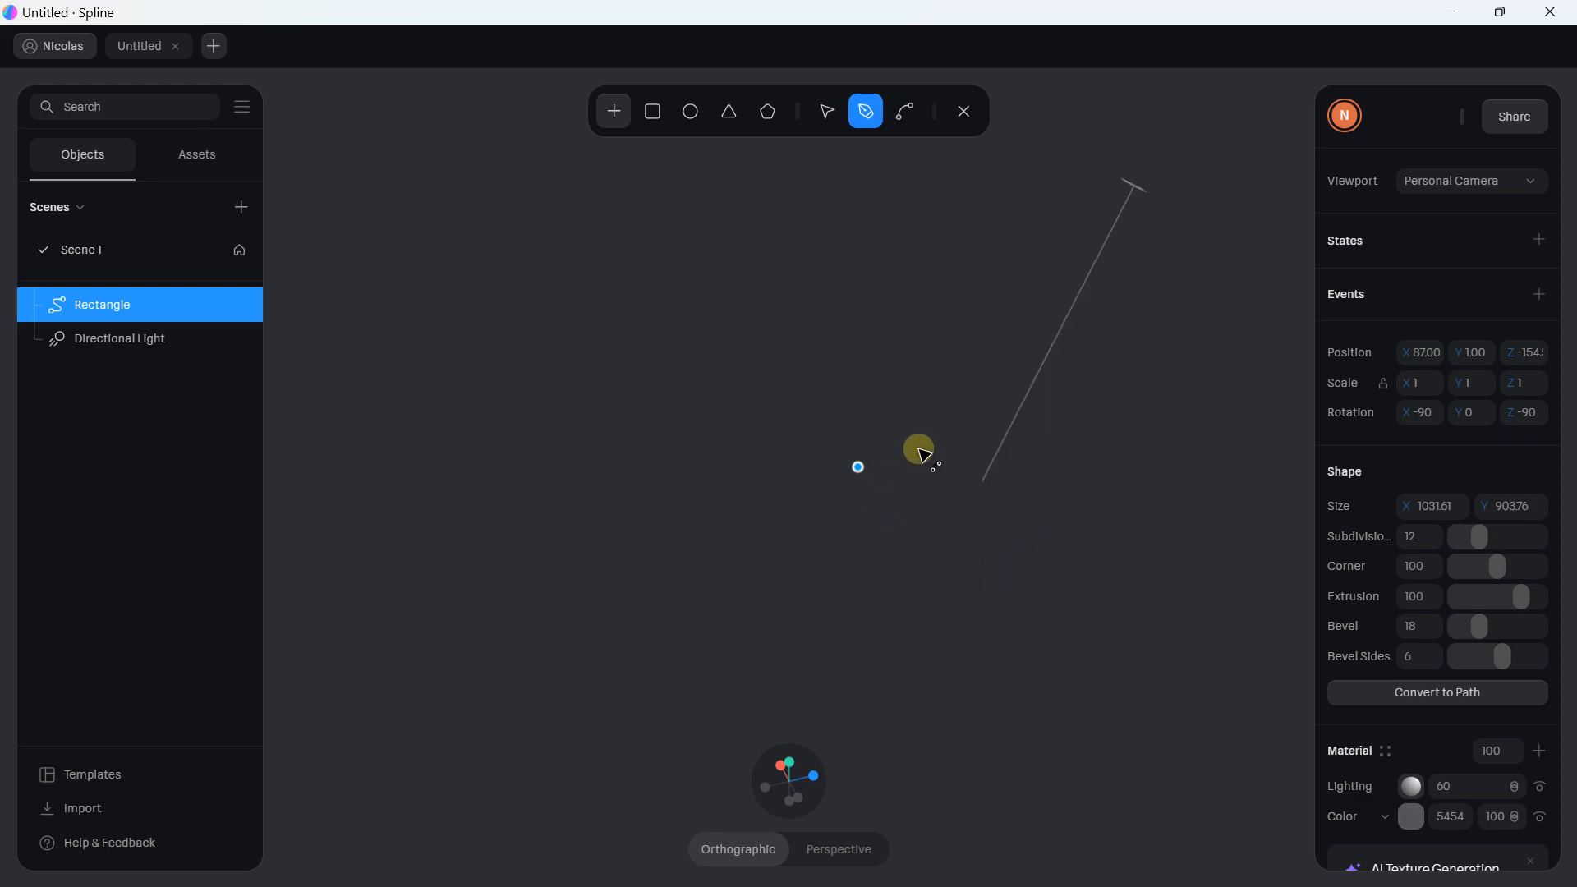
key("ctrl+z")
left_click(576, 577)
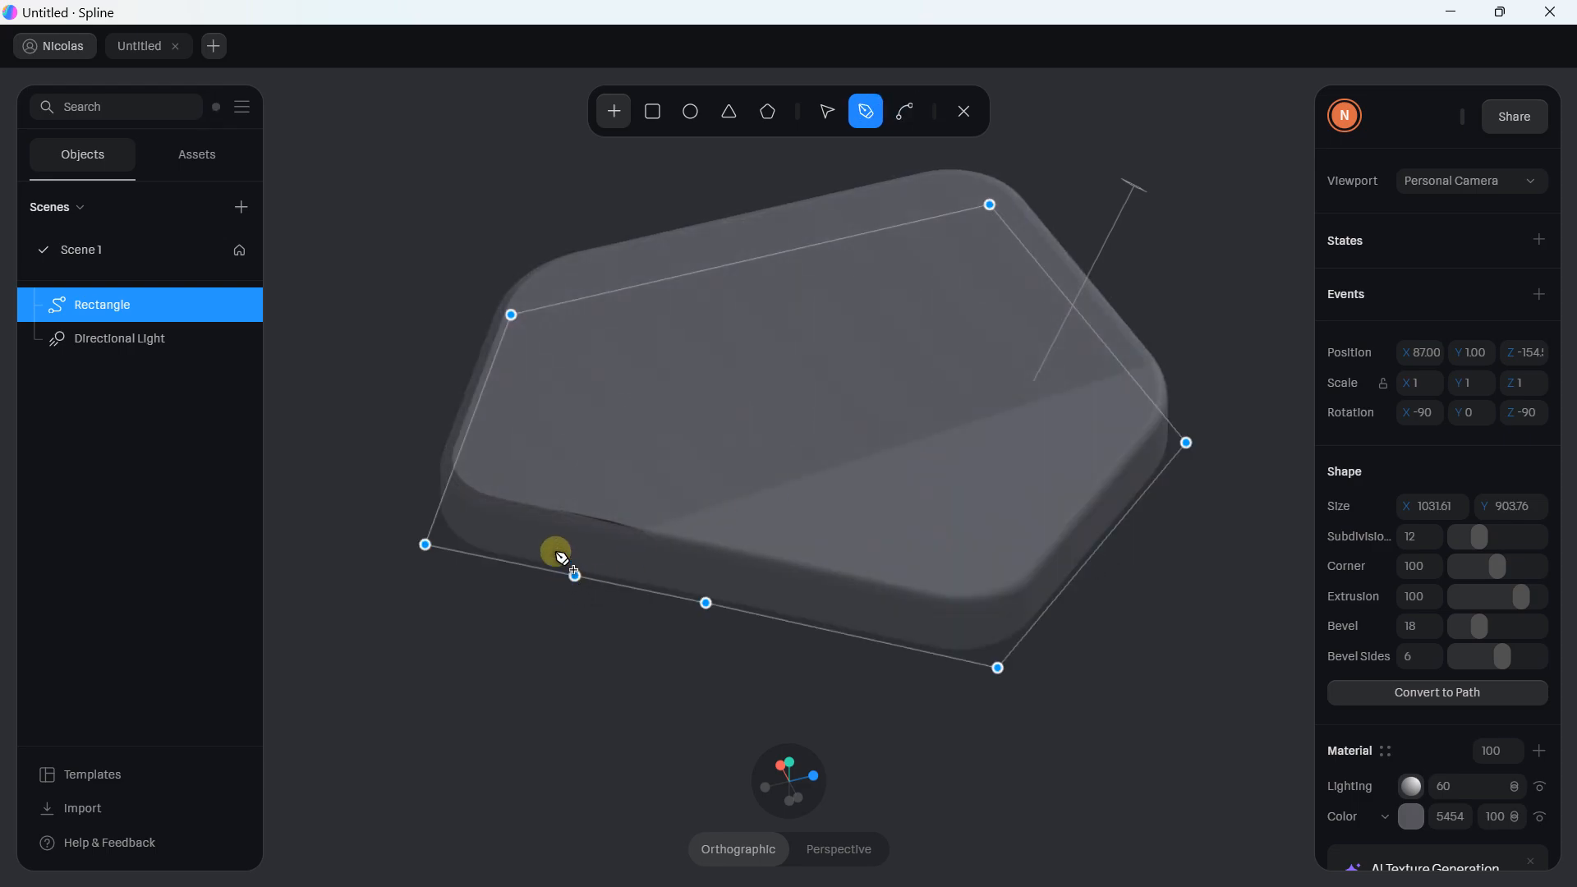
left_click(477, 407)
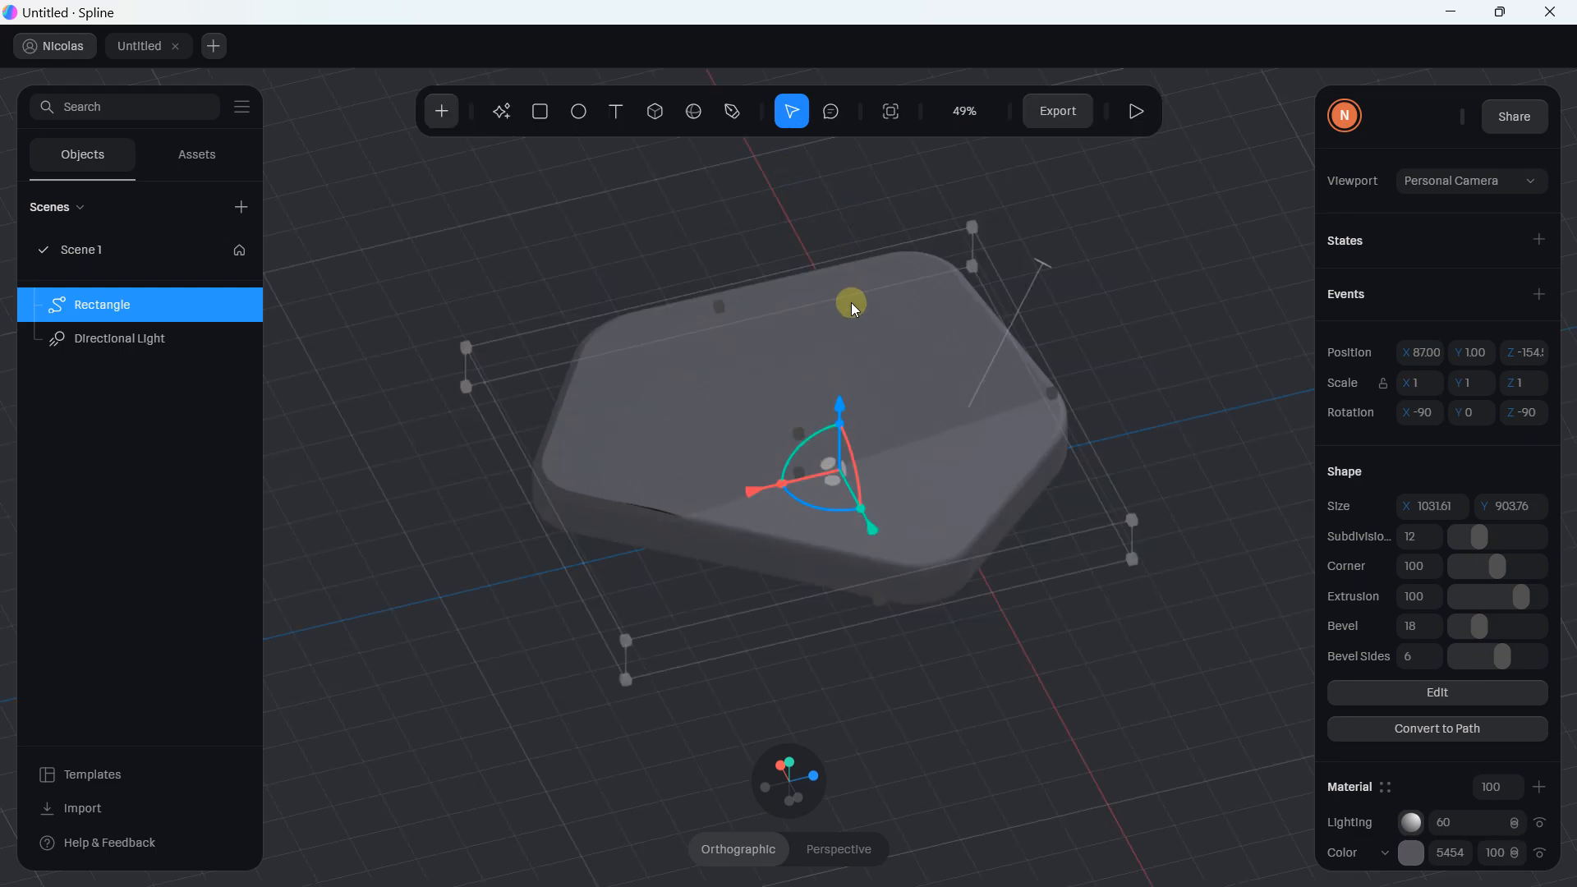
- Convert the reshaped rectangle to a path
scroll(854, 335, "down", 1)
left_click_drag(854, 335, 1097, 295, "alt")
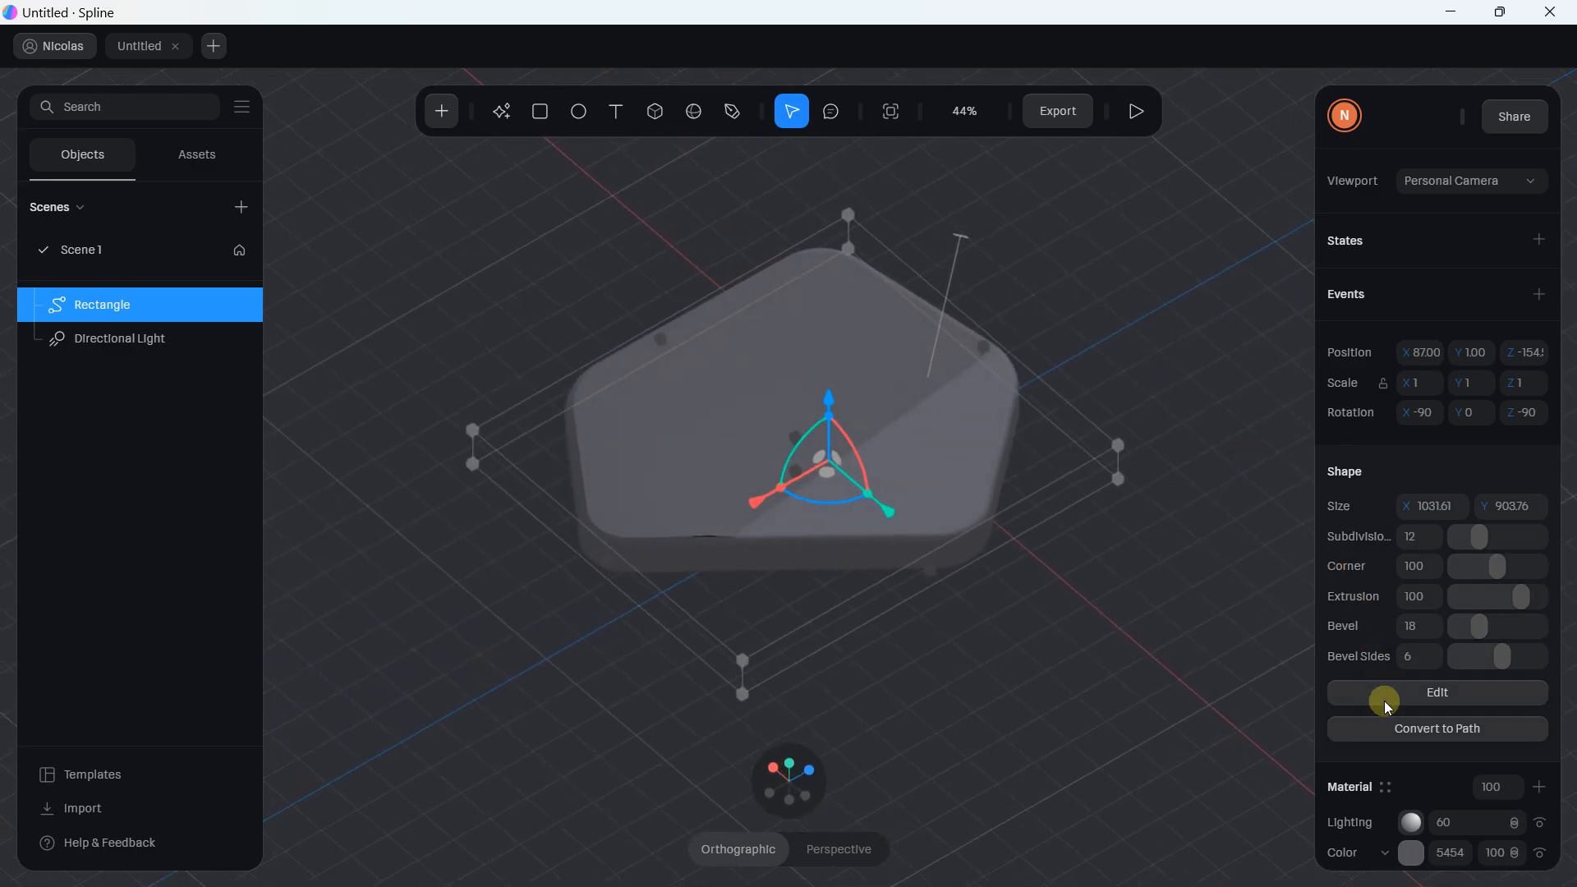
left_click(1387, 723)
scroll(858, 363, "up", 2)
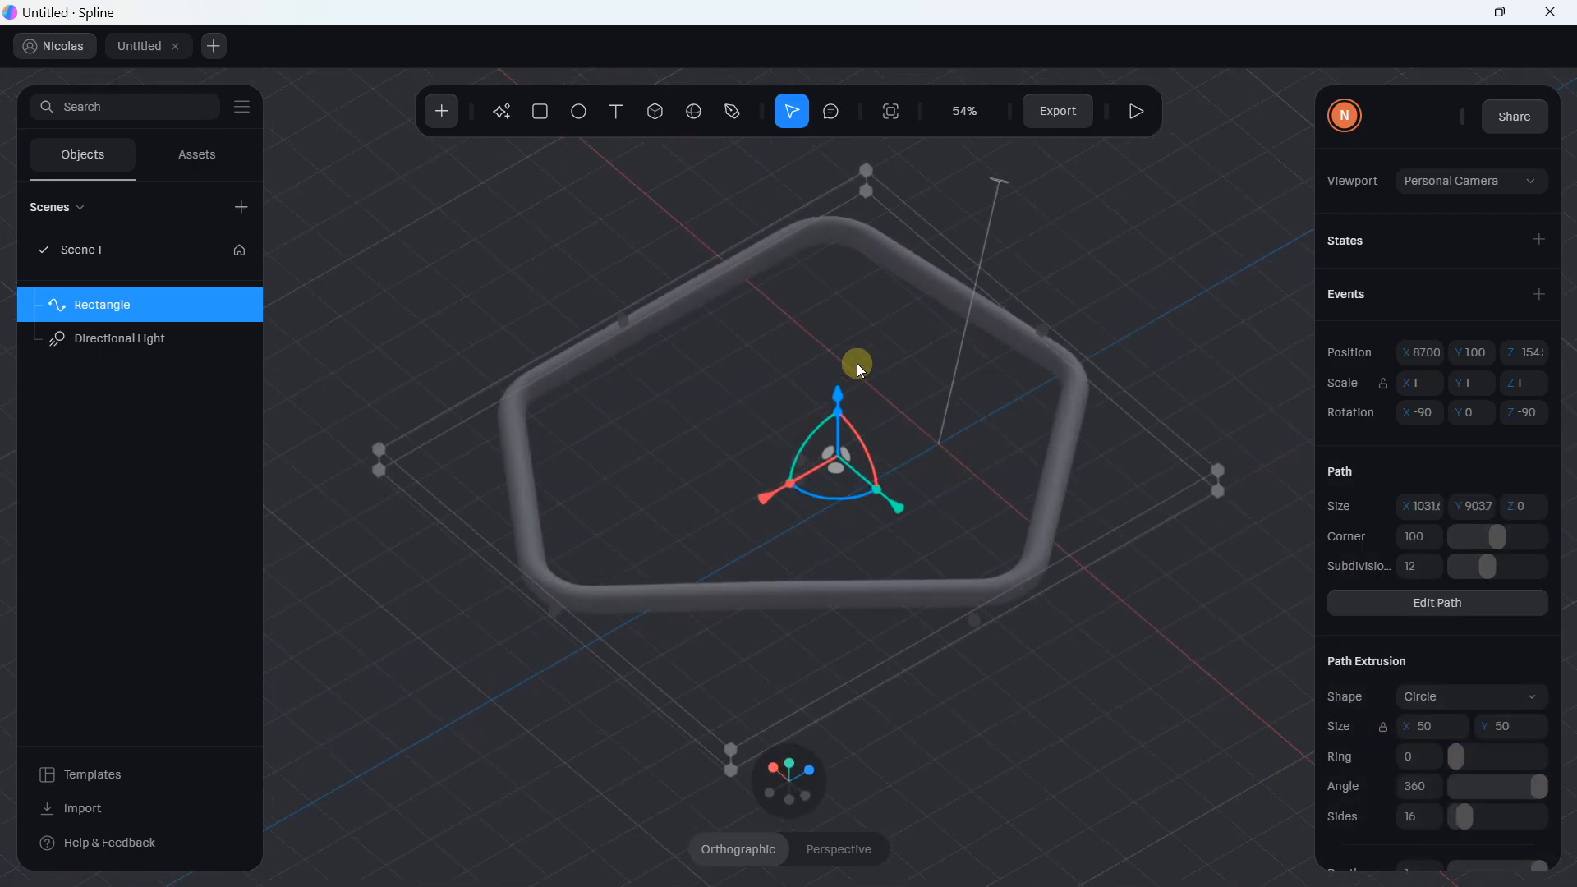
- Try Rectangle as the path extrusion's cross-section shape, and switch it back to Circle
scroll(1413, 469, "down", 5)
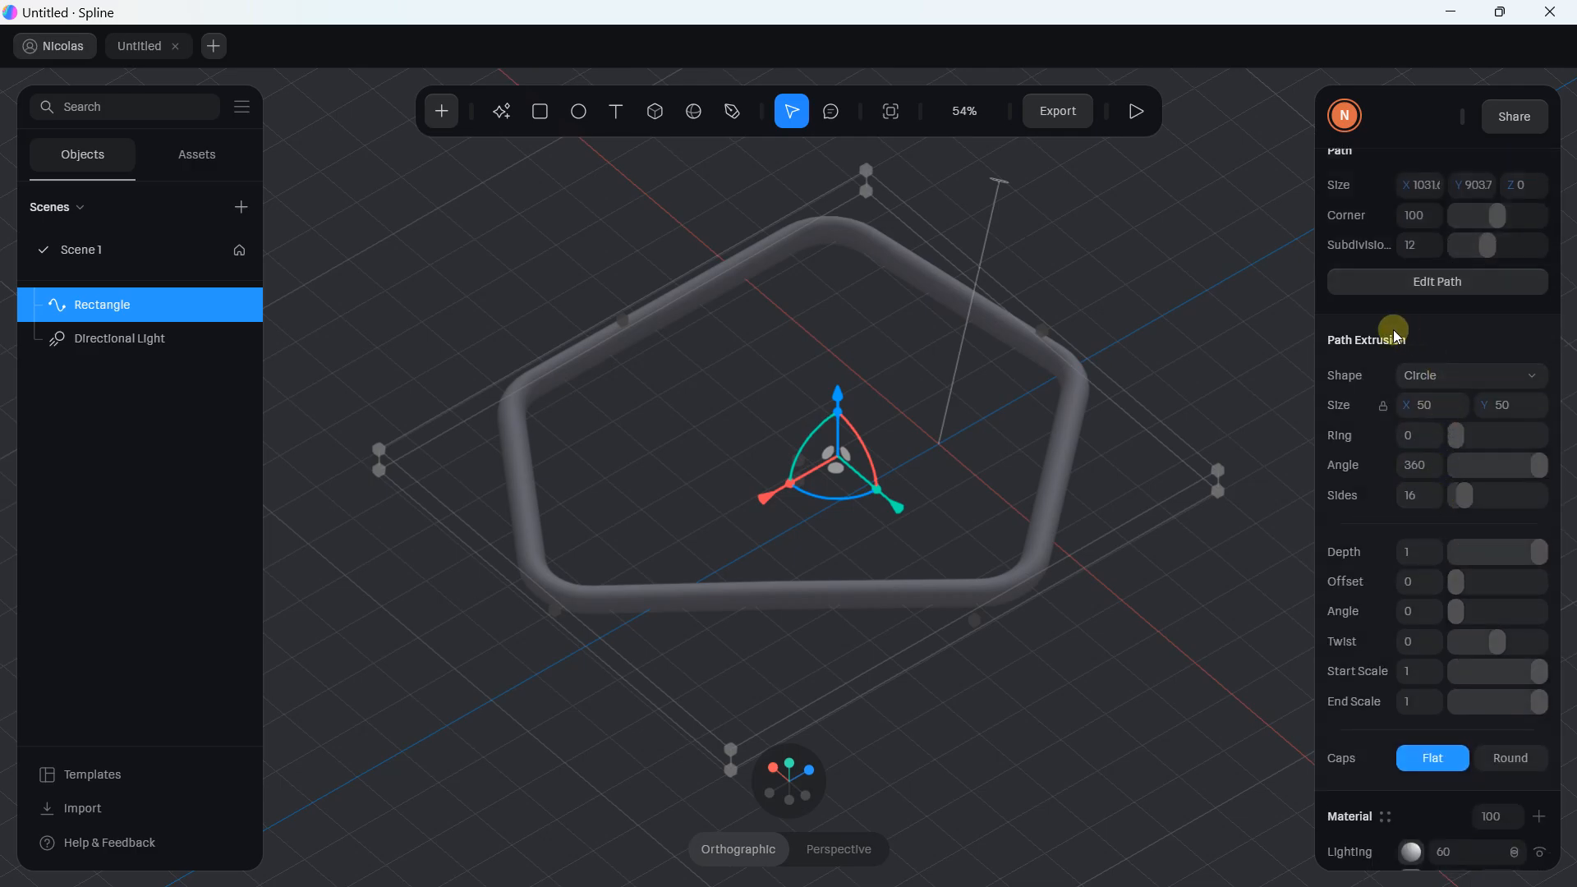
scroll(976, 371, "up", 1)
left_click(1464, 378)
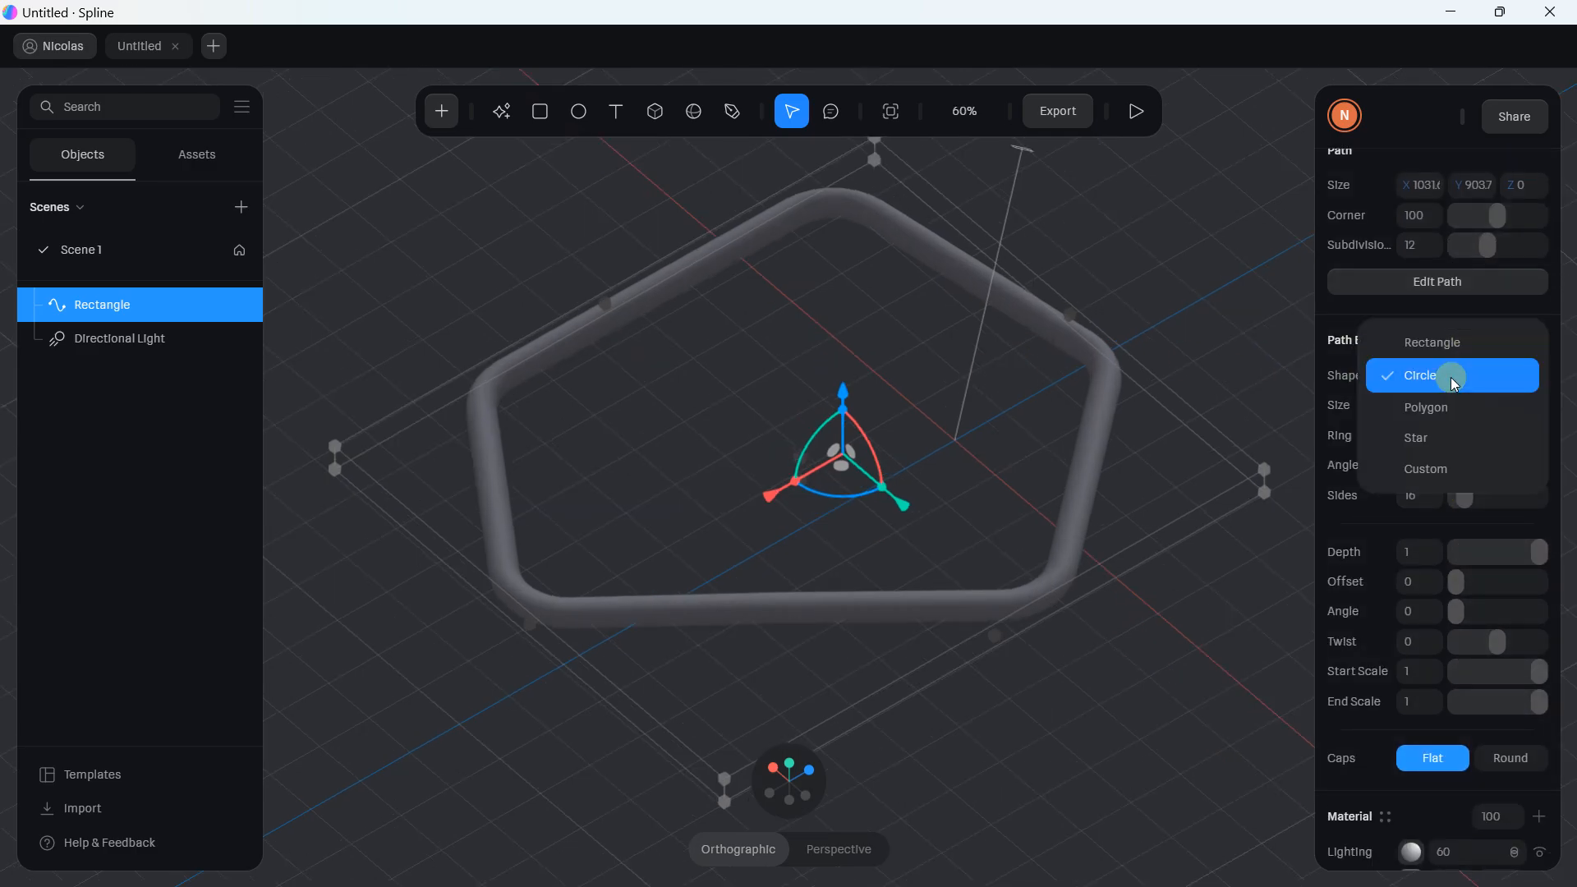
left_click(1436, 342)
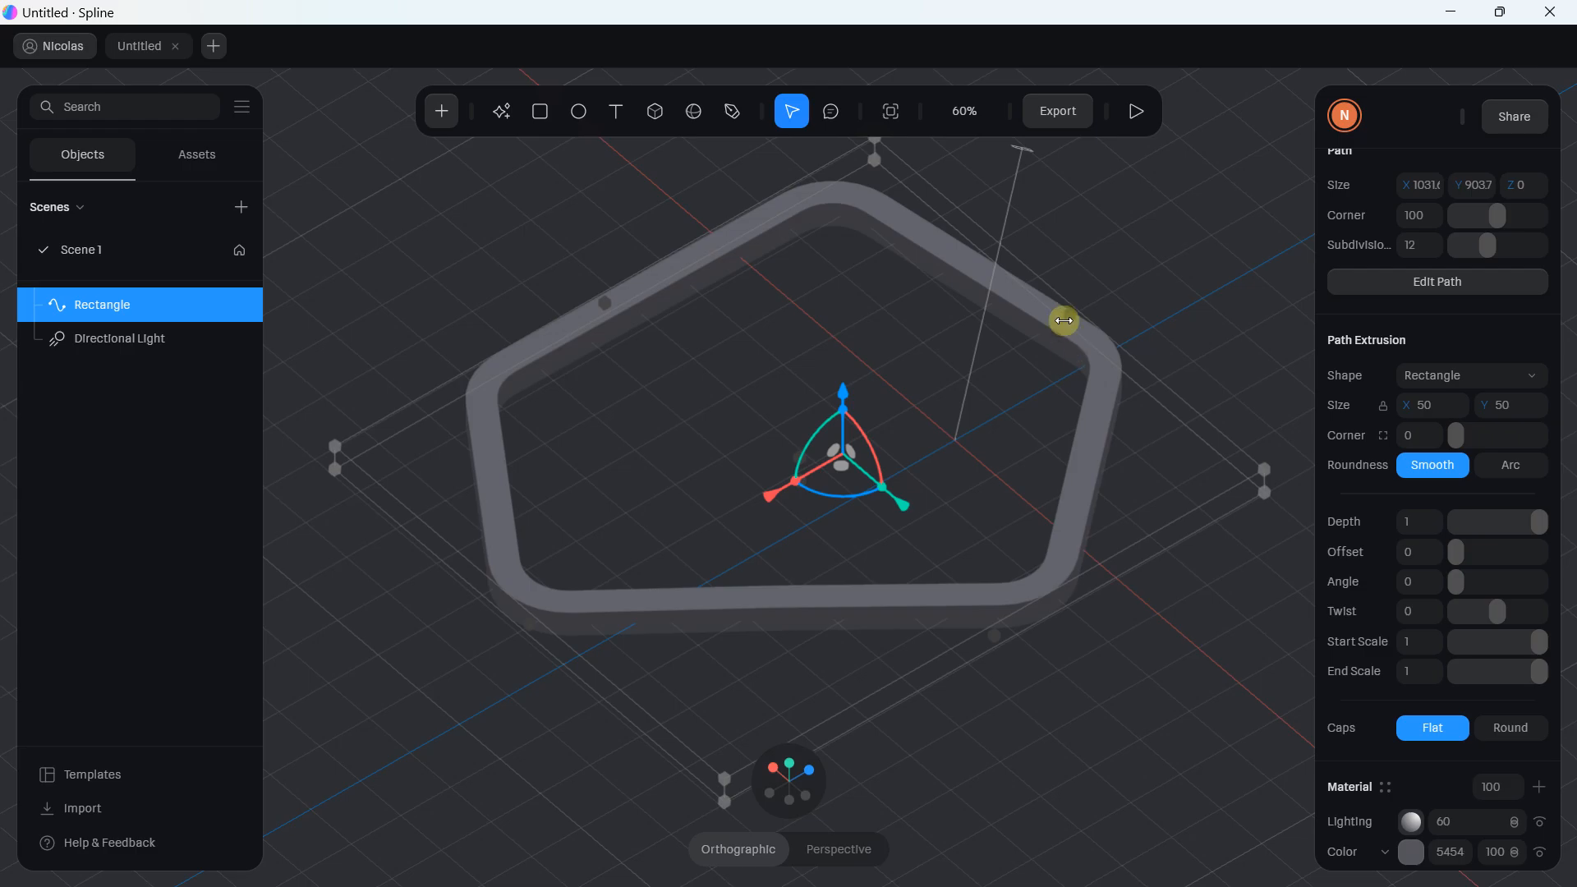
scroll(1064, 525, "up", 7)
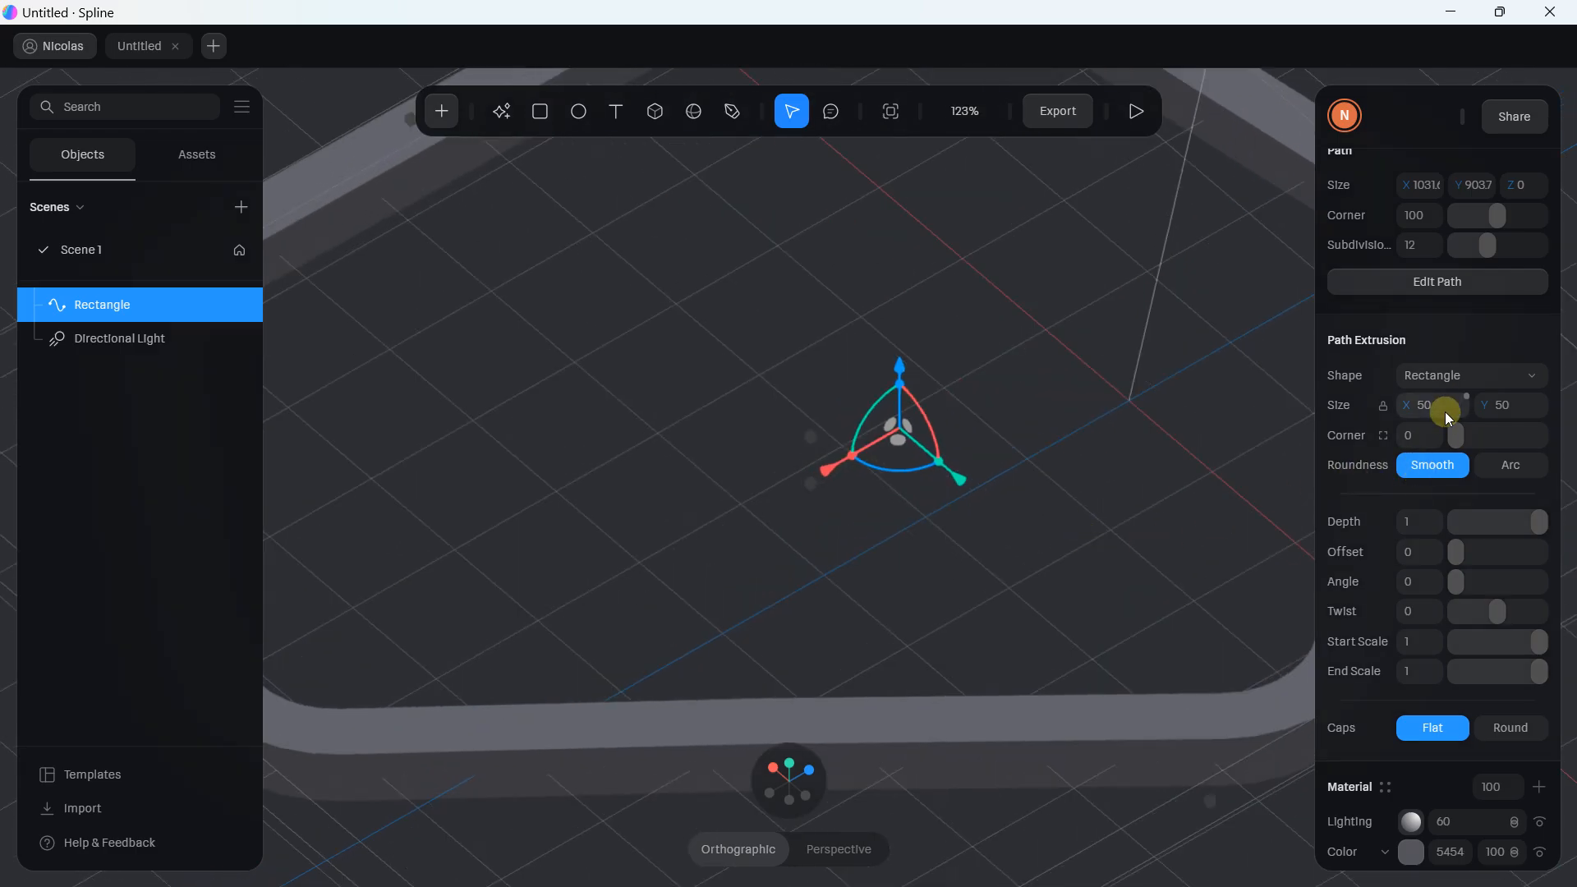
left_click(1439, 383)
left_click(1436, 404)
- Set the path extrusion's ring to 28, profile angle to 175 and sides to 38, with an offset of 0.73 and path angle of 131
scroll(904, 588, "up", 3)
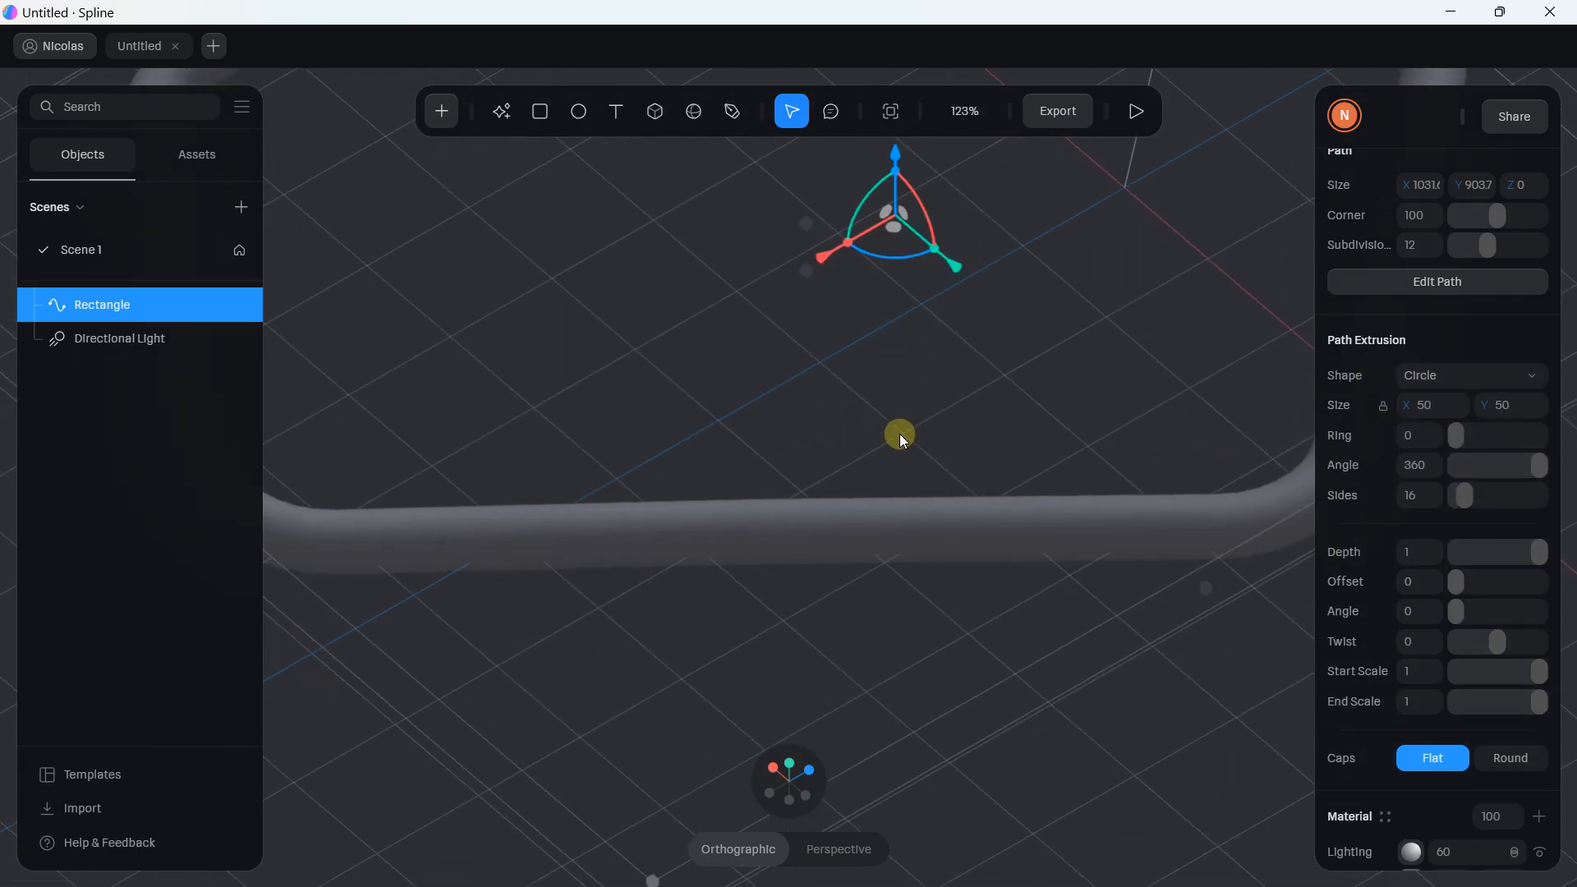
left_click_drag(1458, 436, 1478, 494)
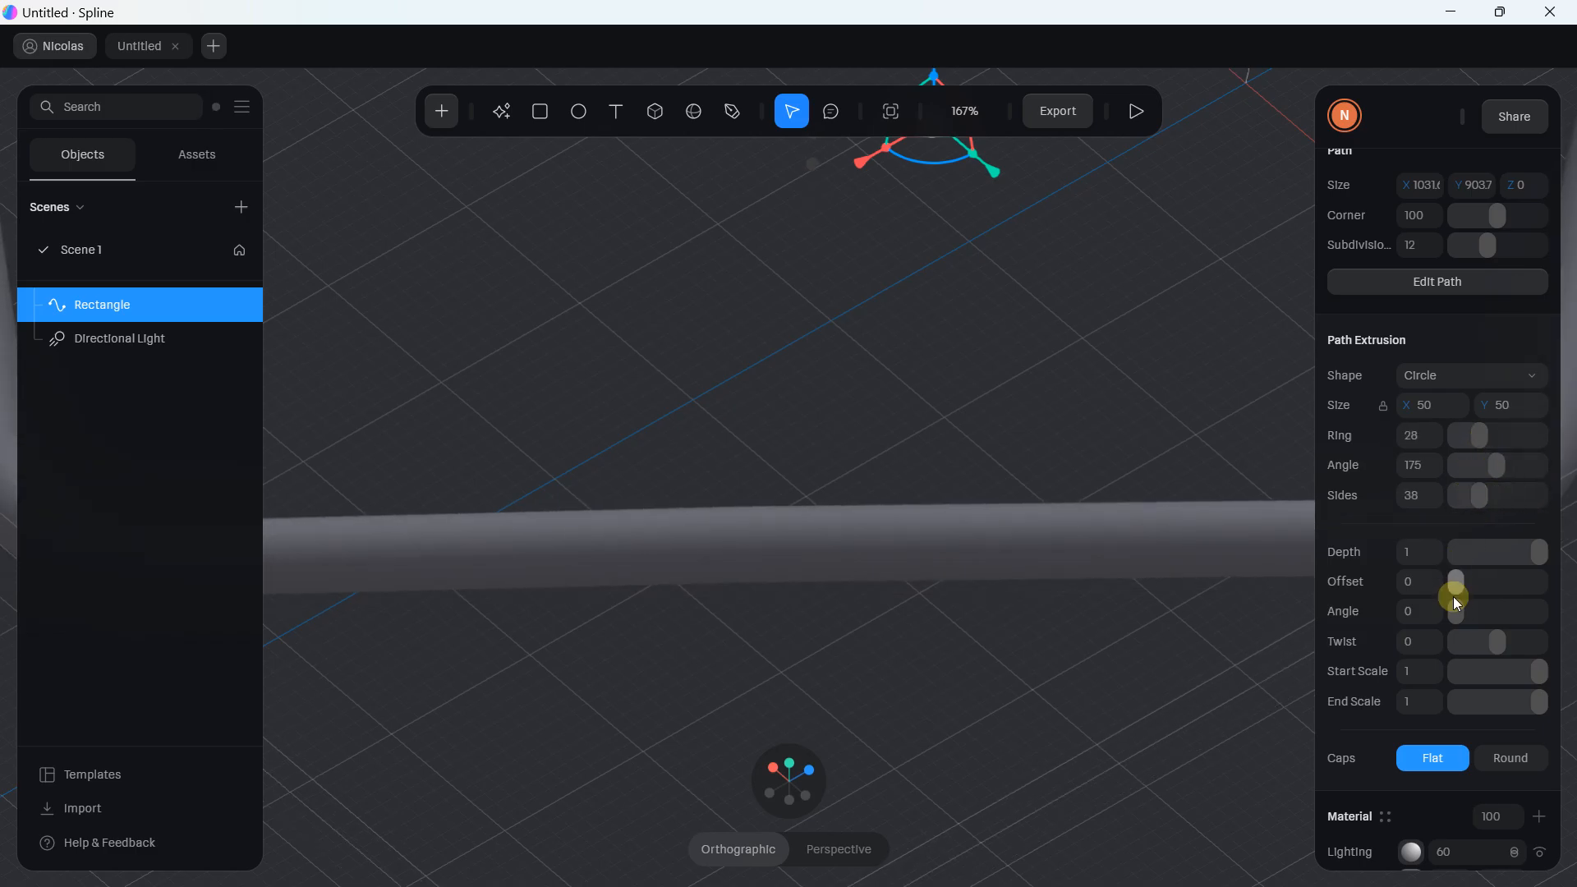
left_click_drag(1493, 578, 1485, 611)
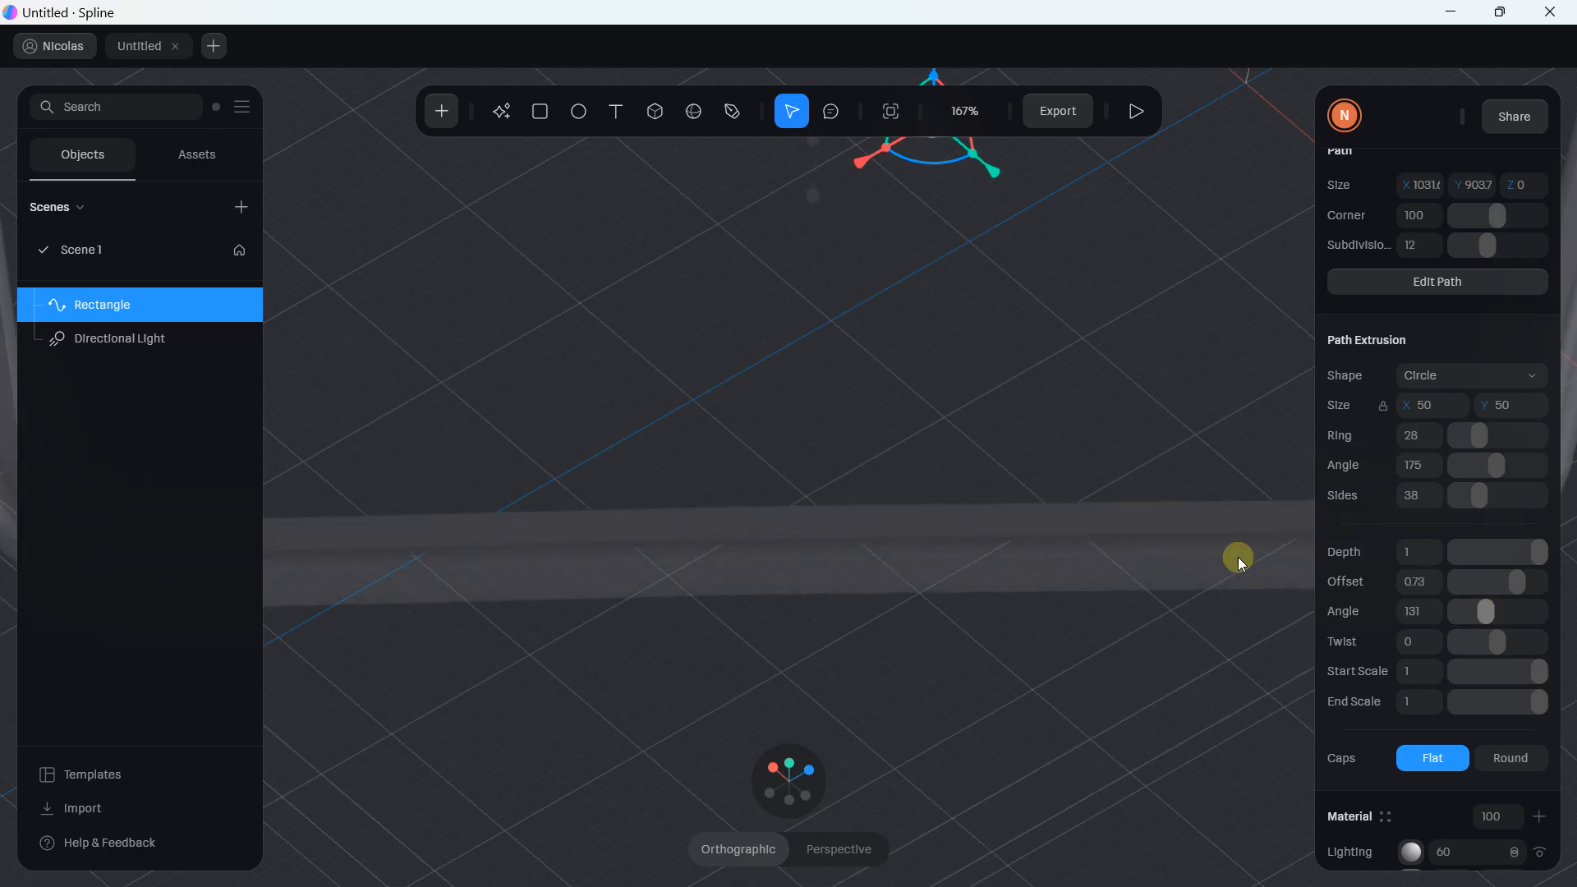
- Delete the rectangle path from the scene
scroll(993, 485, "down", 4)
scroll(992, 485, "down", 6)
middle_click_drag(802, 172, 830, 341)
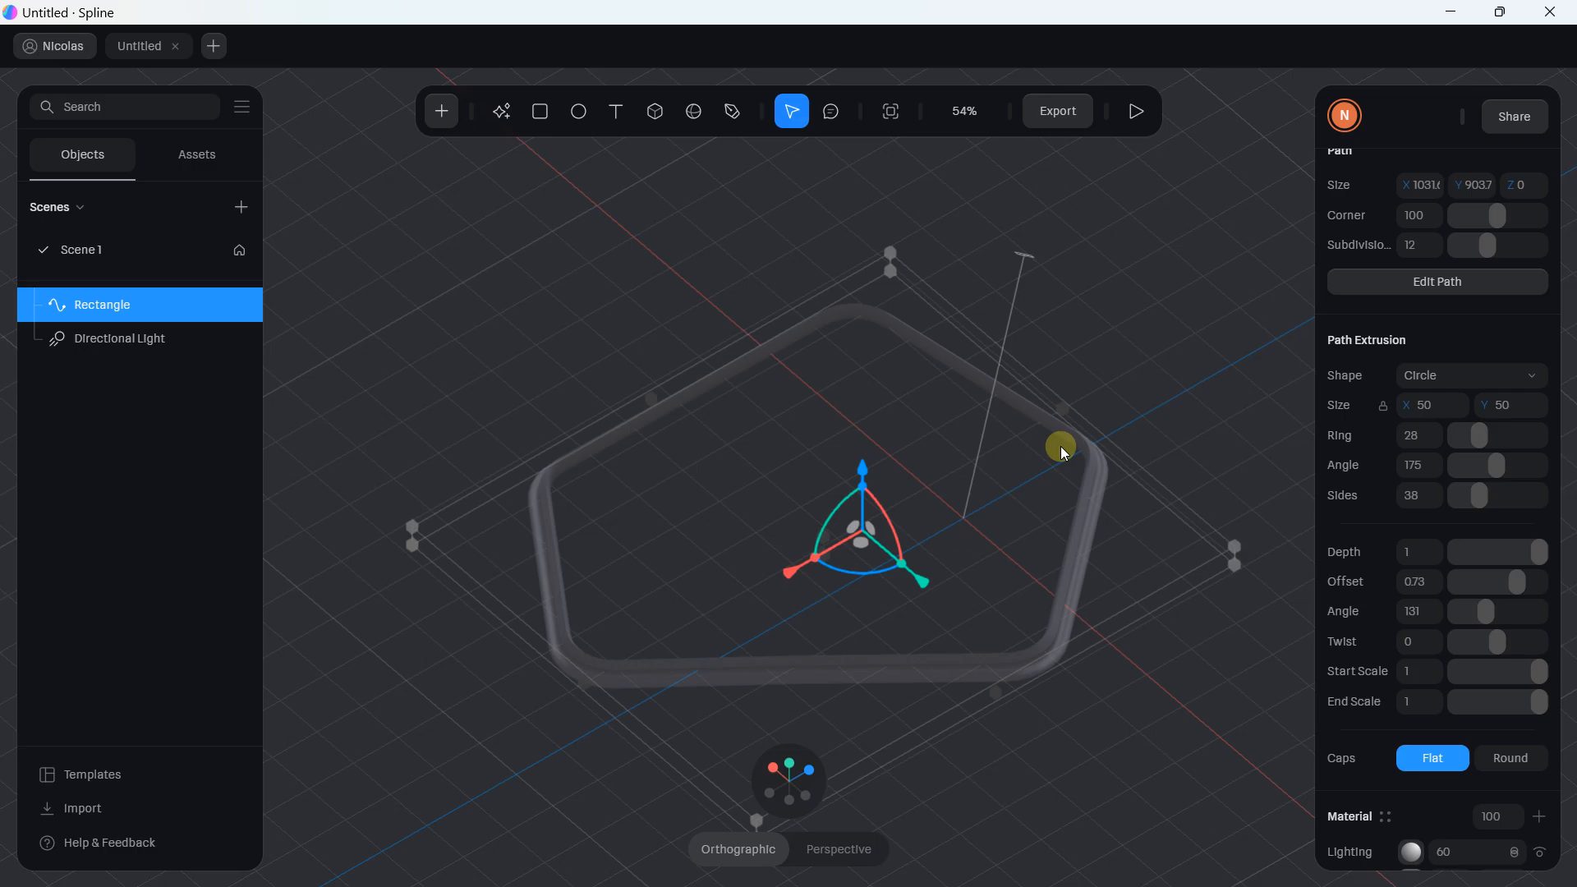
key("Delete")
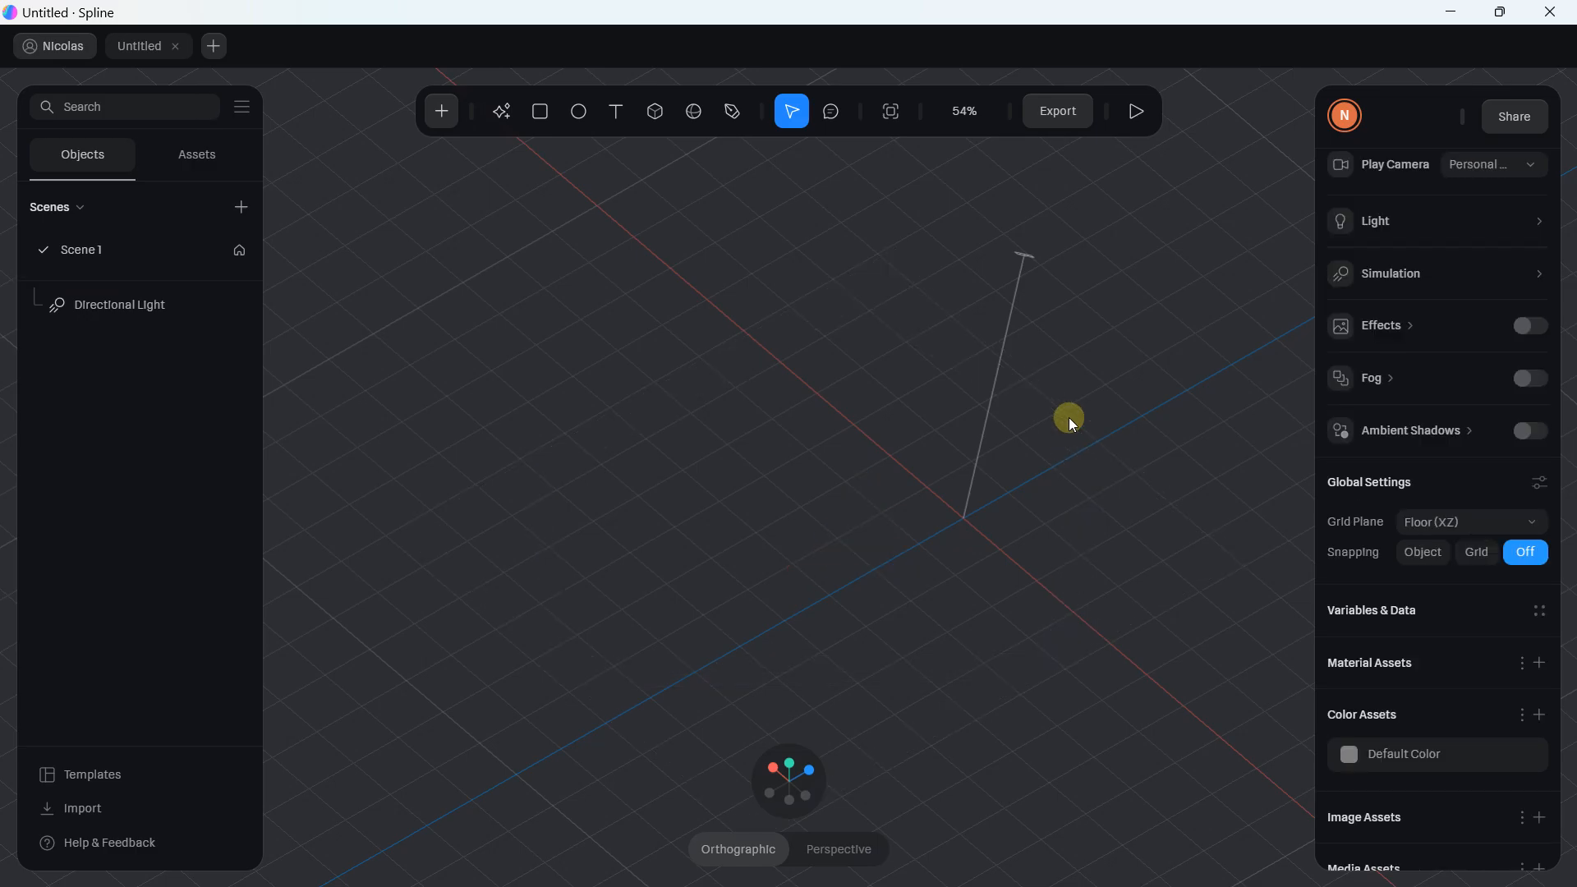
- Draw a circular ellipse about 568 by 568 on the floor plane, centred near the scene origin
left_click(442, 112)
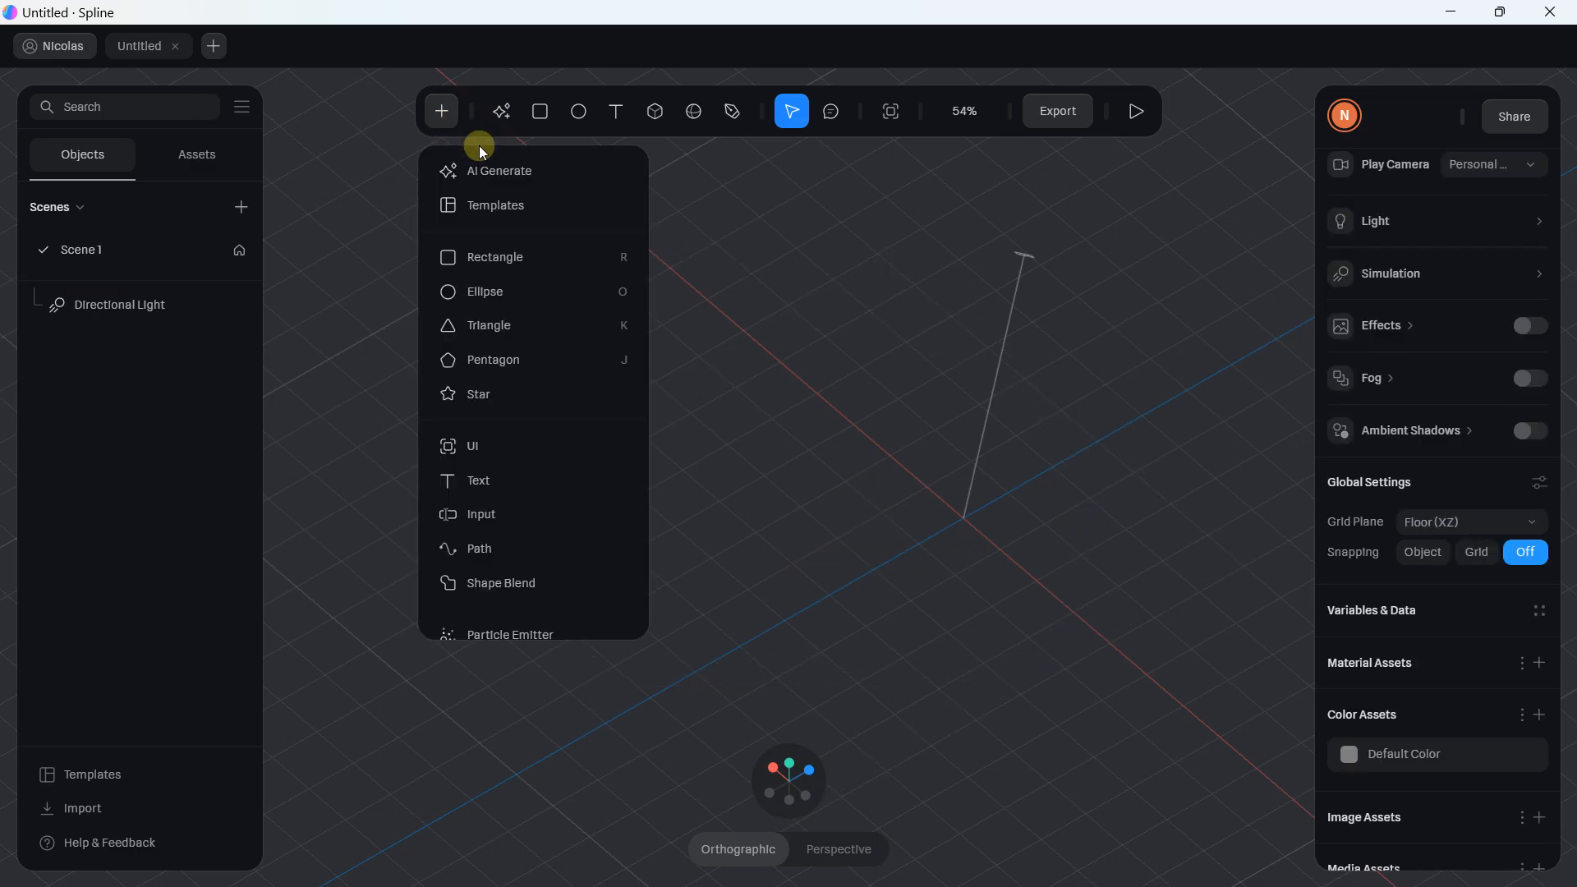
left_click(516, 294)
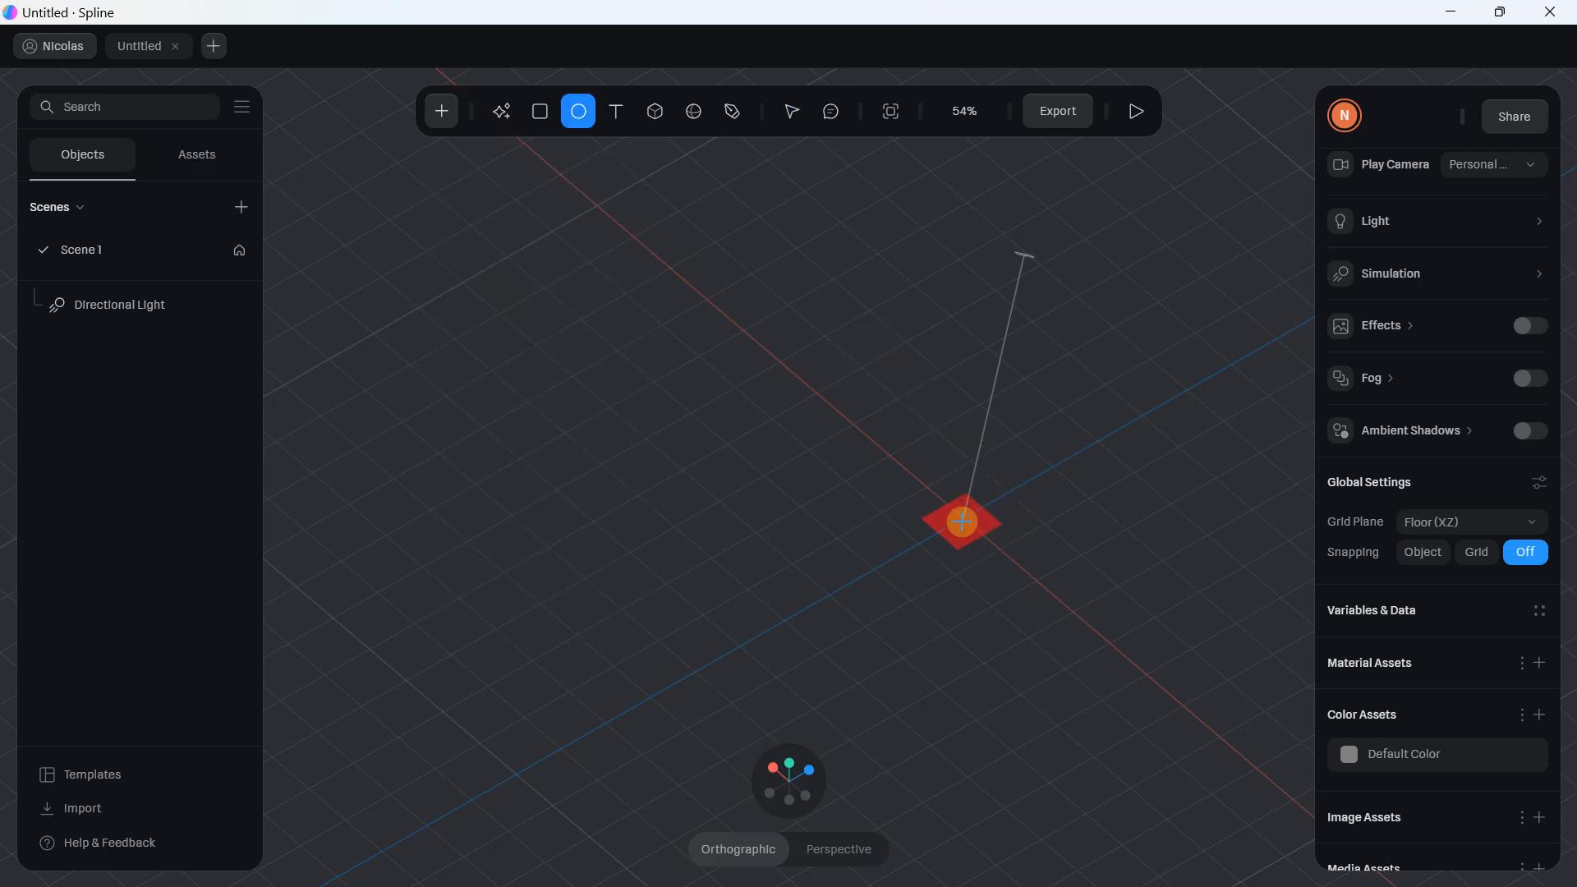
left_click_drag(958, 521, 950, 381)
left_click_drag(1024, 524, 920, 402, "alt")
scroll(921, 403, "up", 3)
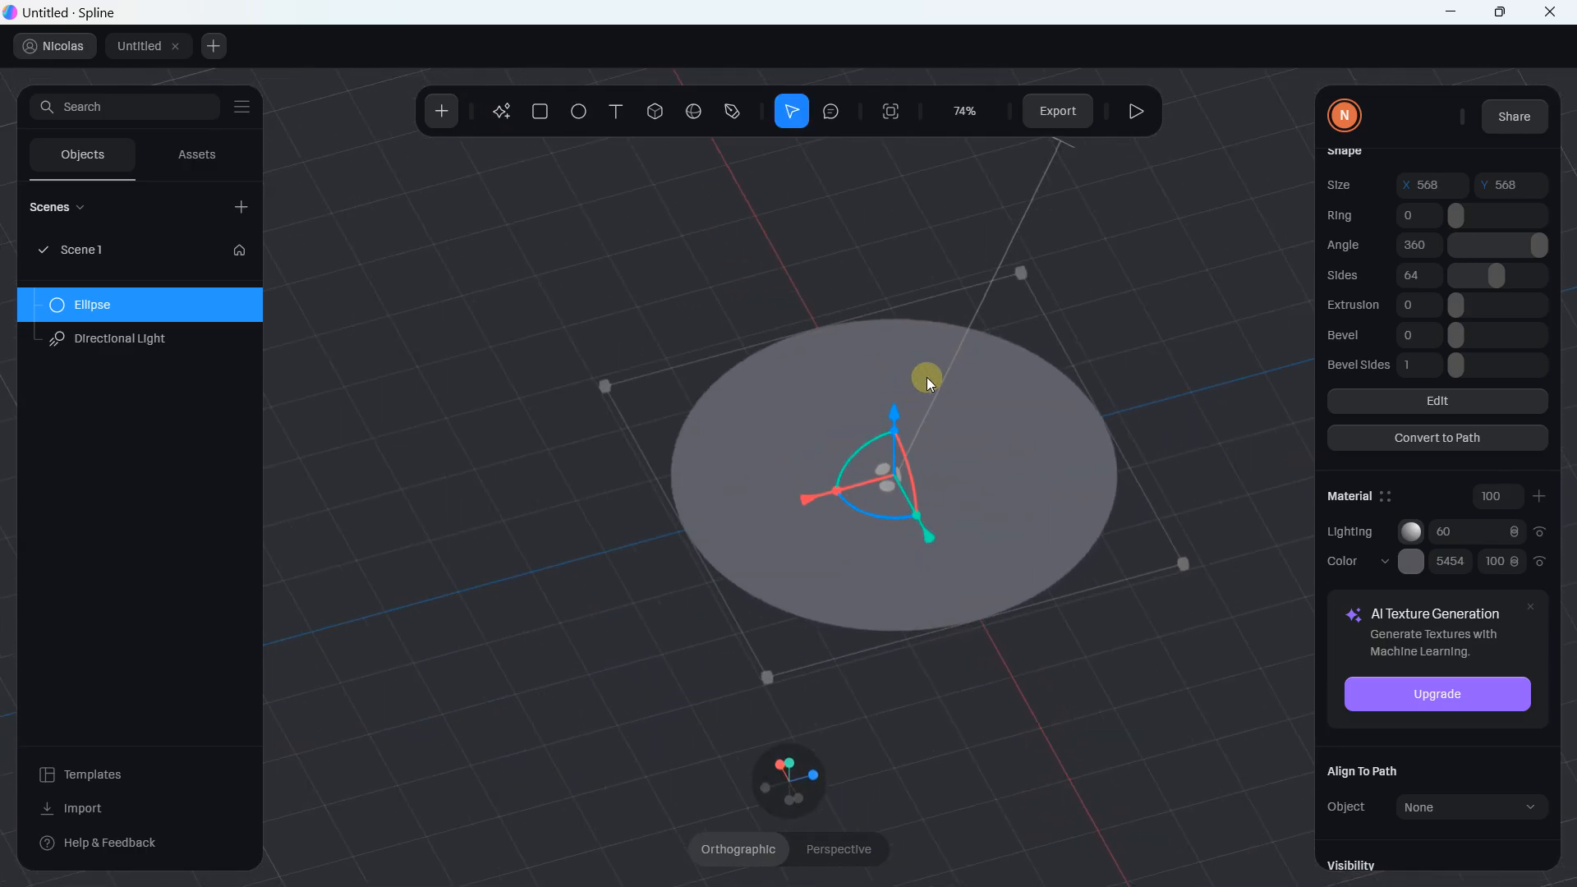
- Set the ellipse's size to 600 by 600
middle_click_drag(894, 393, 801, 410)
scroll(1397, 317, "up", 4)
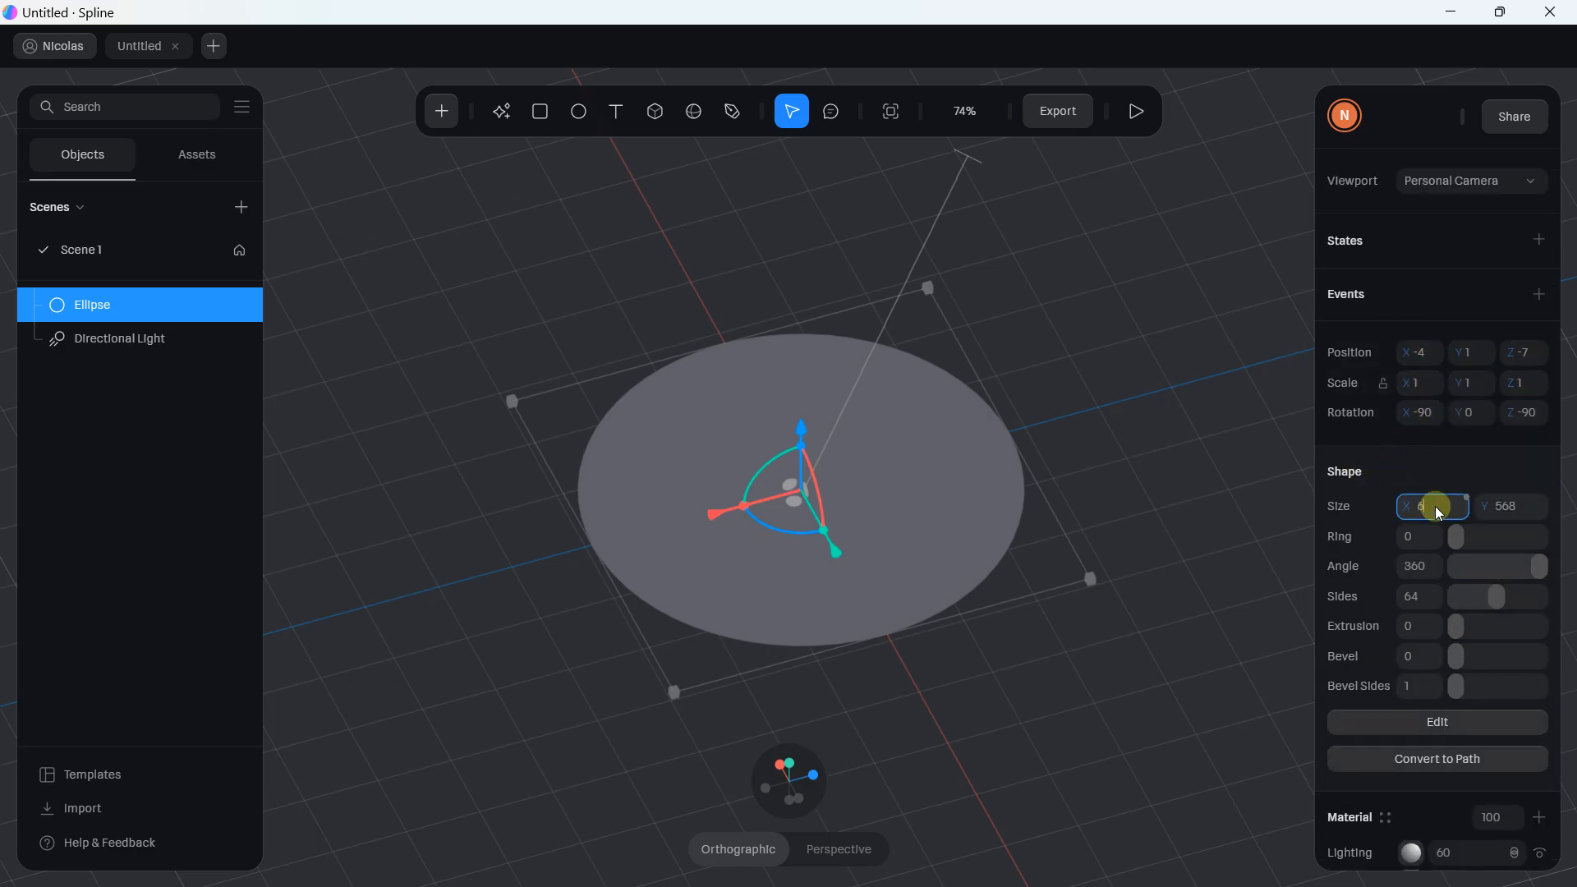
key("Return")
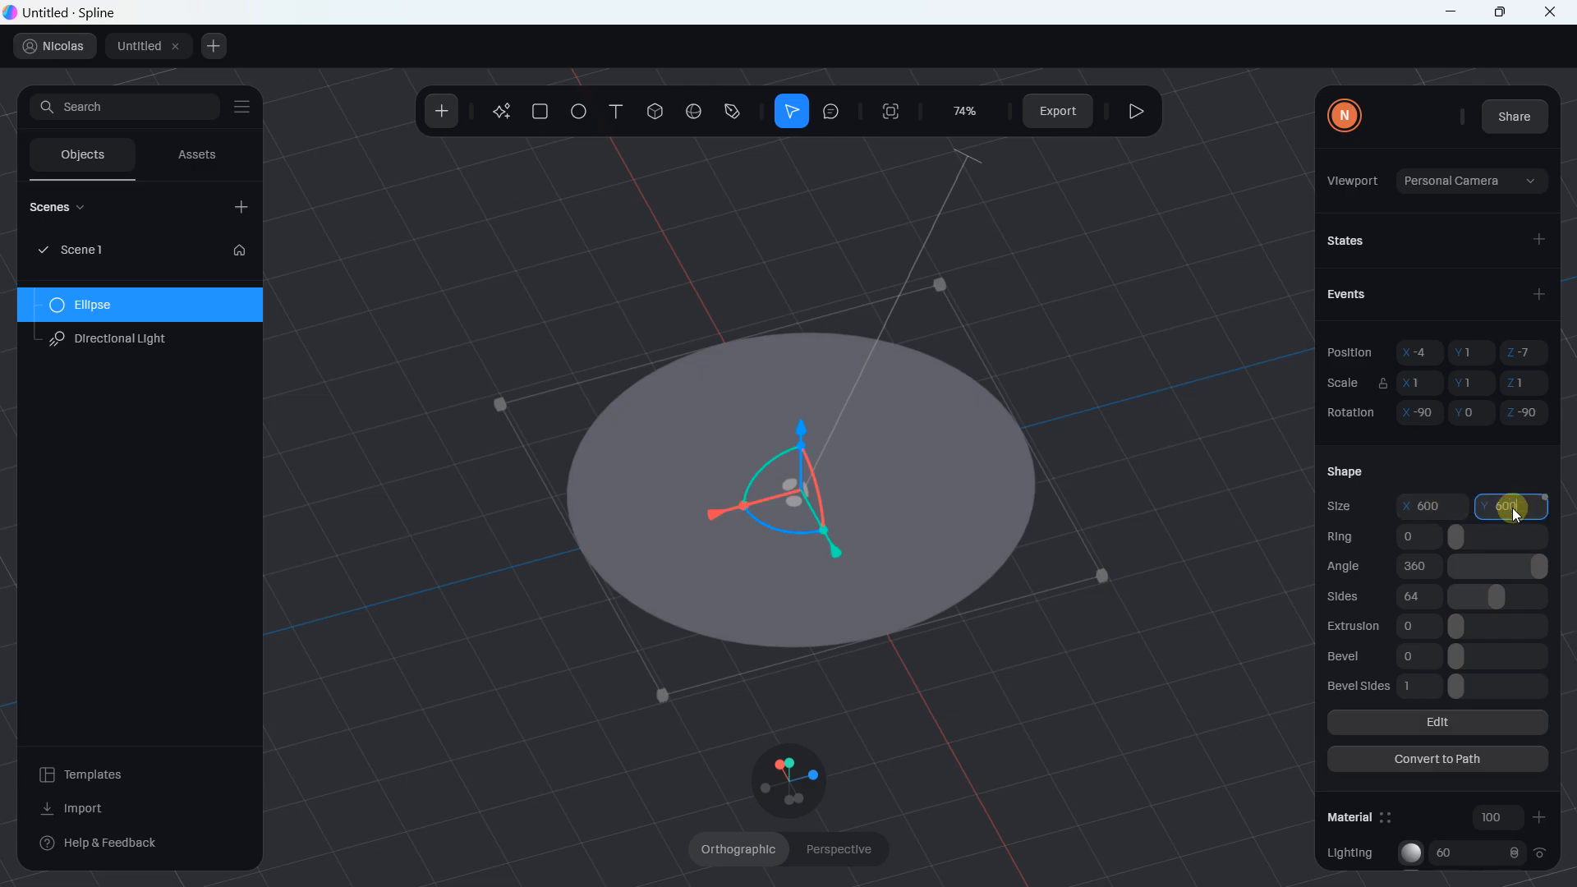
left_click(1516, 506)
type("600")
key("Return")
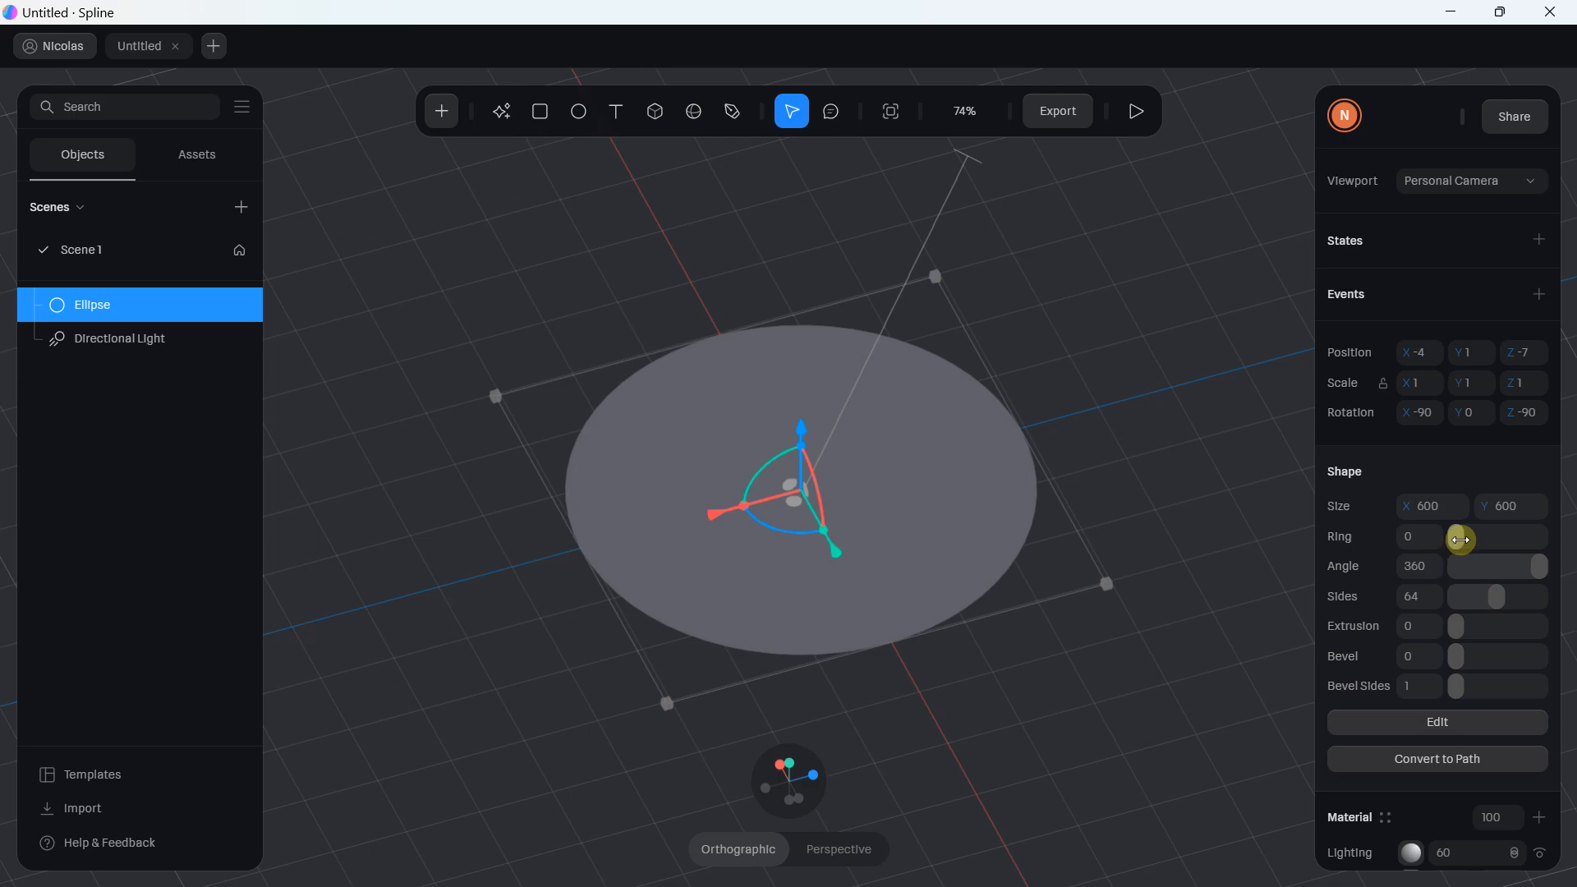
- Set the ellipse's sides to 106 and its extrusion to 400
left_click_drag(1461, 540, 1561, 618)
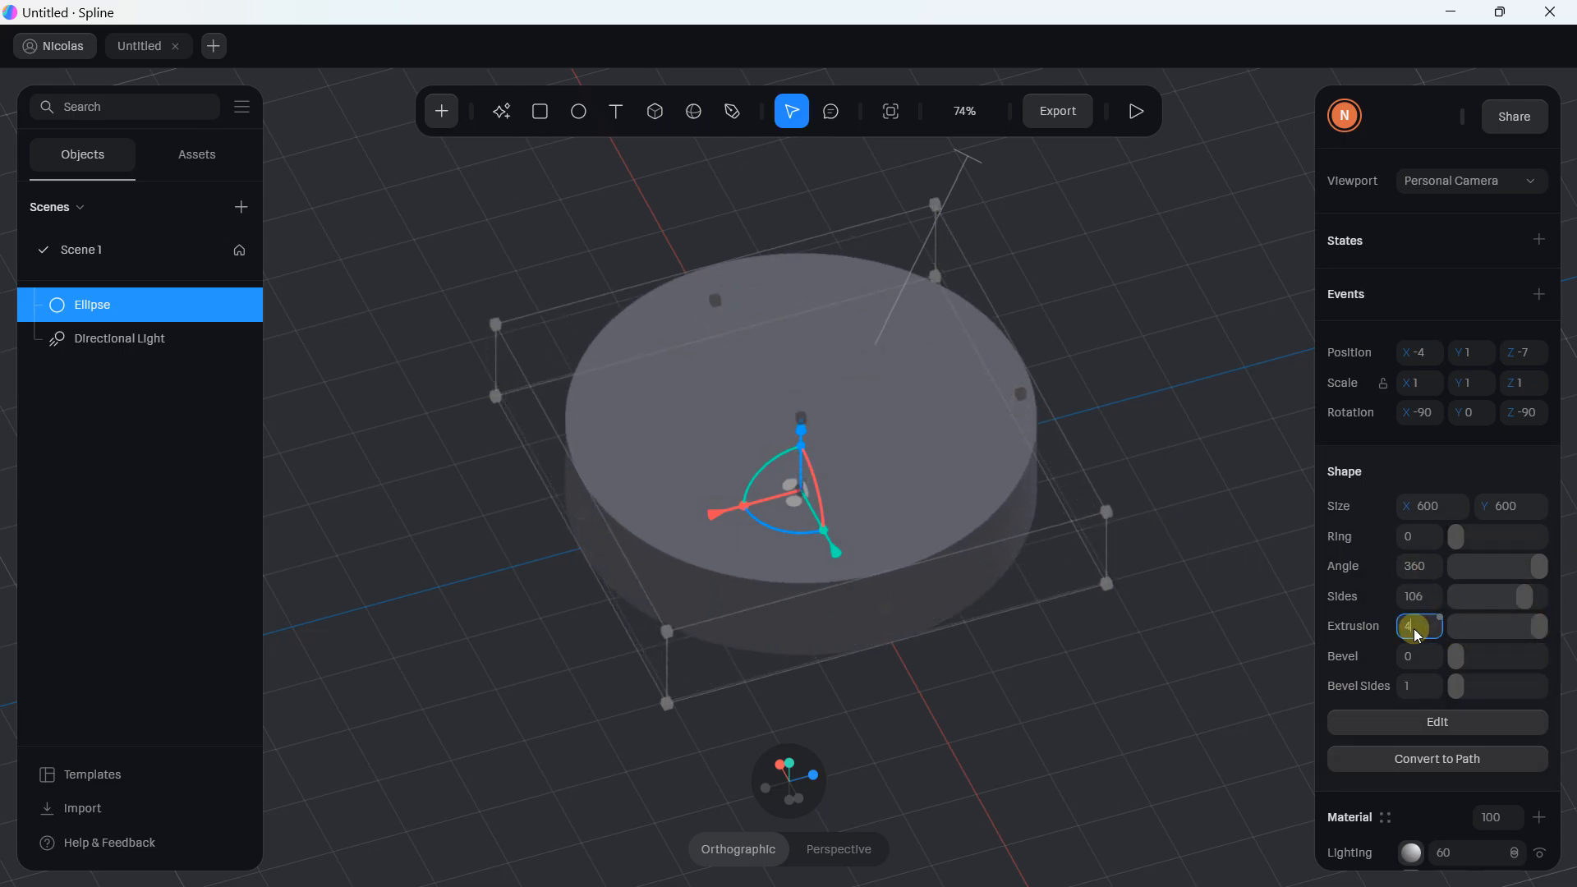
key("Return")
scroll(1018, 327, "down", 3)
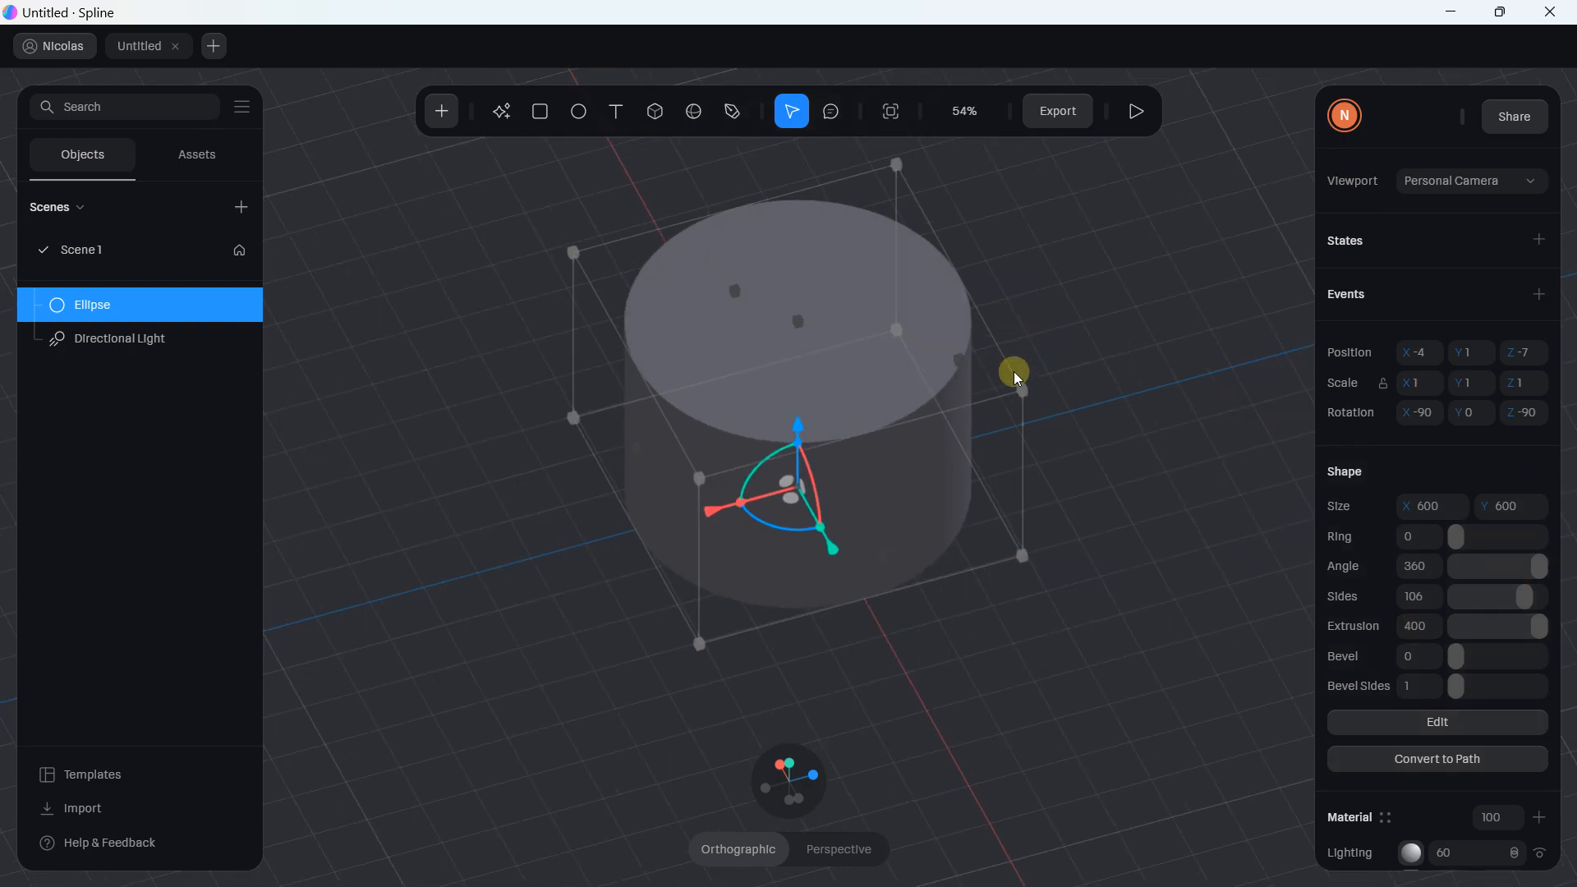
- Hollow out the cylinder with a ring value of 82 and bevel its edges by 20 with 7 bevel sides
left_click_drag(1468, 538, 1525, 538)
left_click(1182, 499)
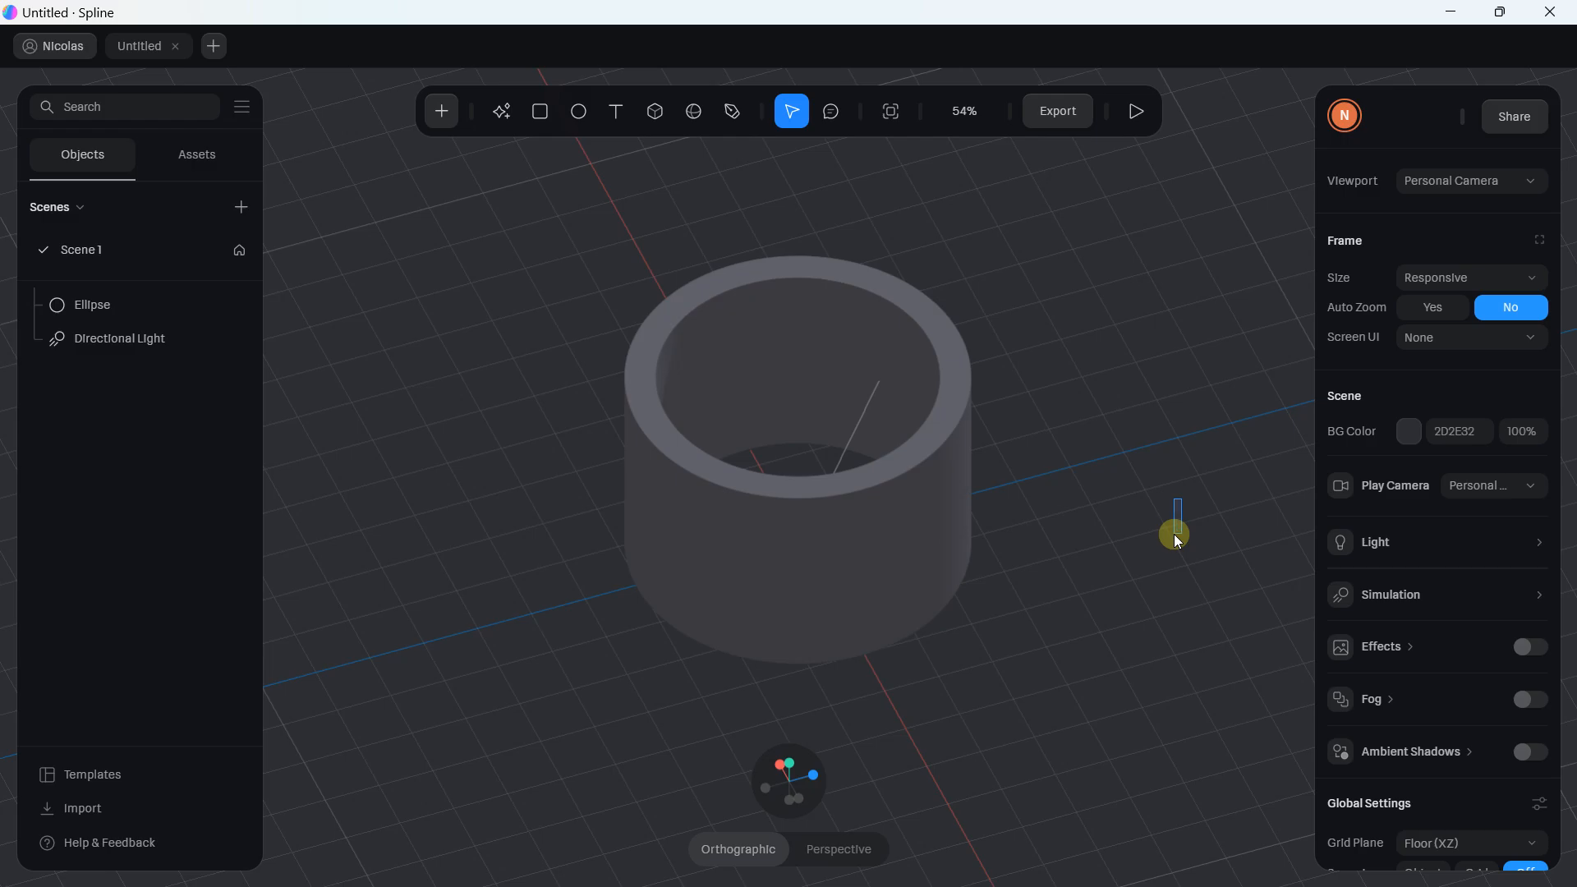
scroll(920, 381, "up", 1)
left_click(972, 404)
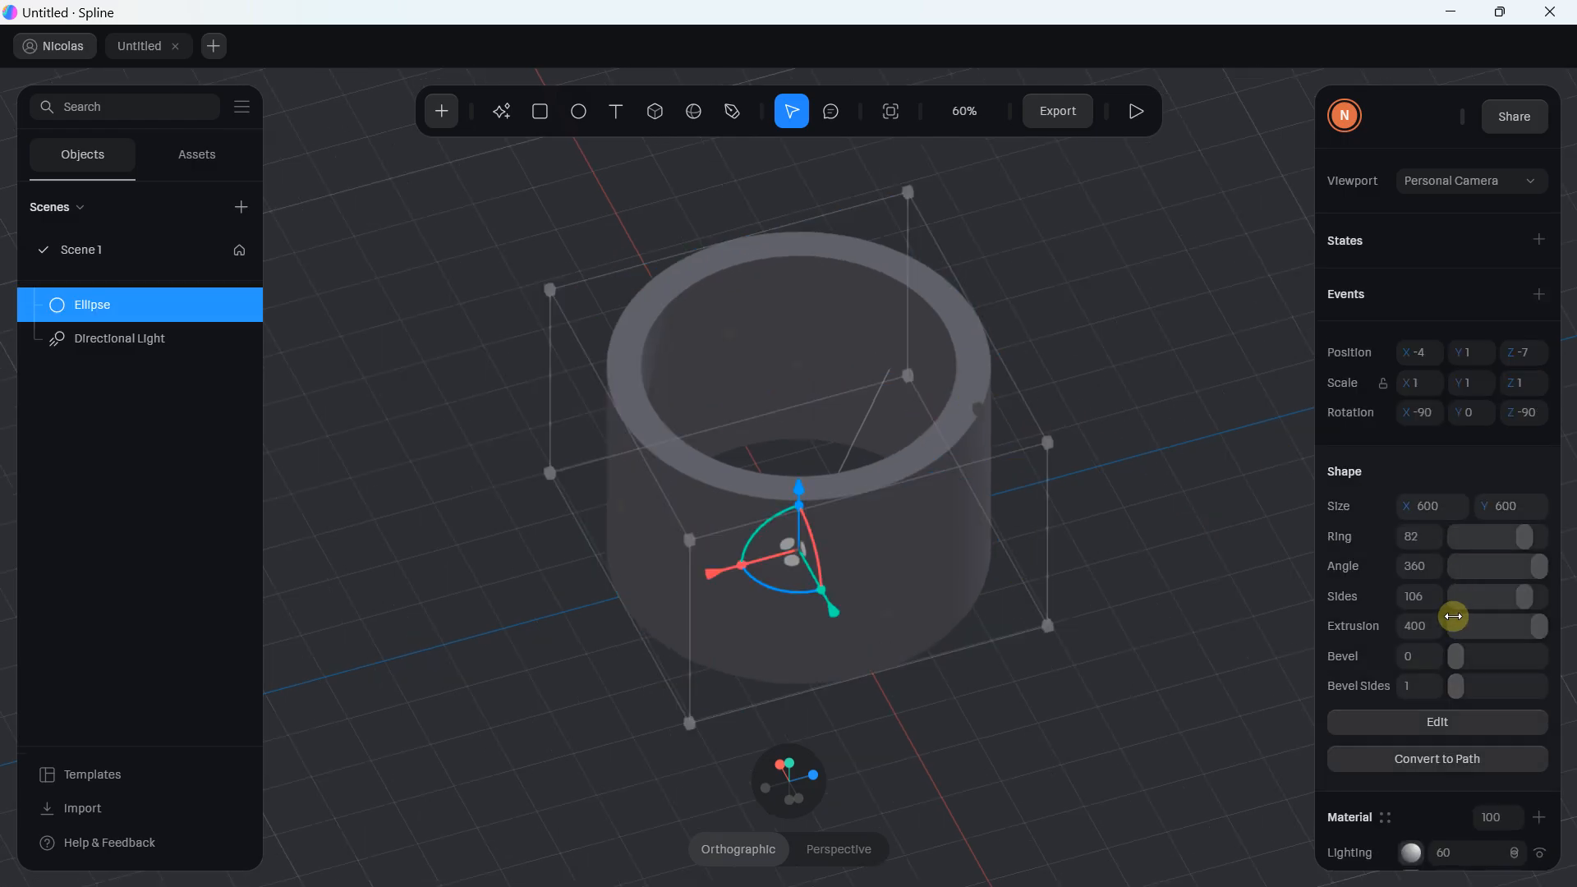
left_click_drag(1455, 656, 1514, 687)
- Open the hollow cylinder for vector point editing, leave the editing mode, and convert the shape to a path
left_click(1463, 714)
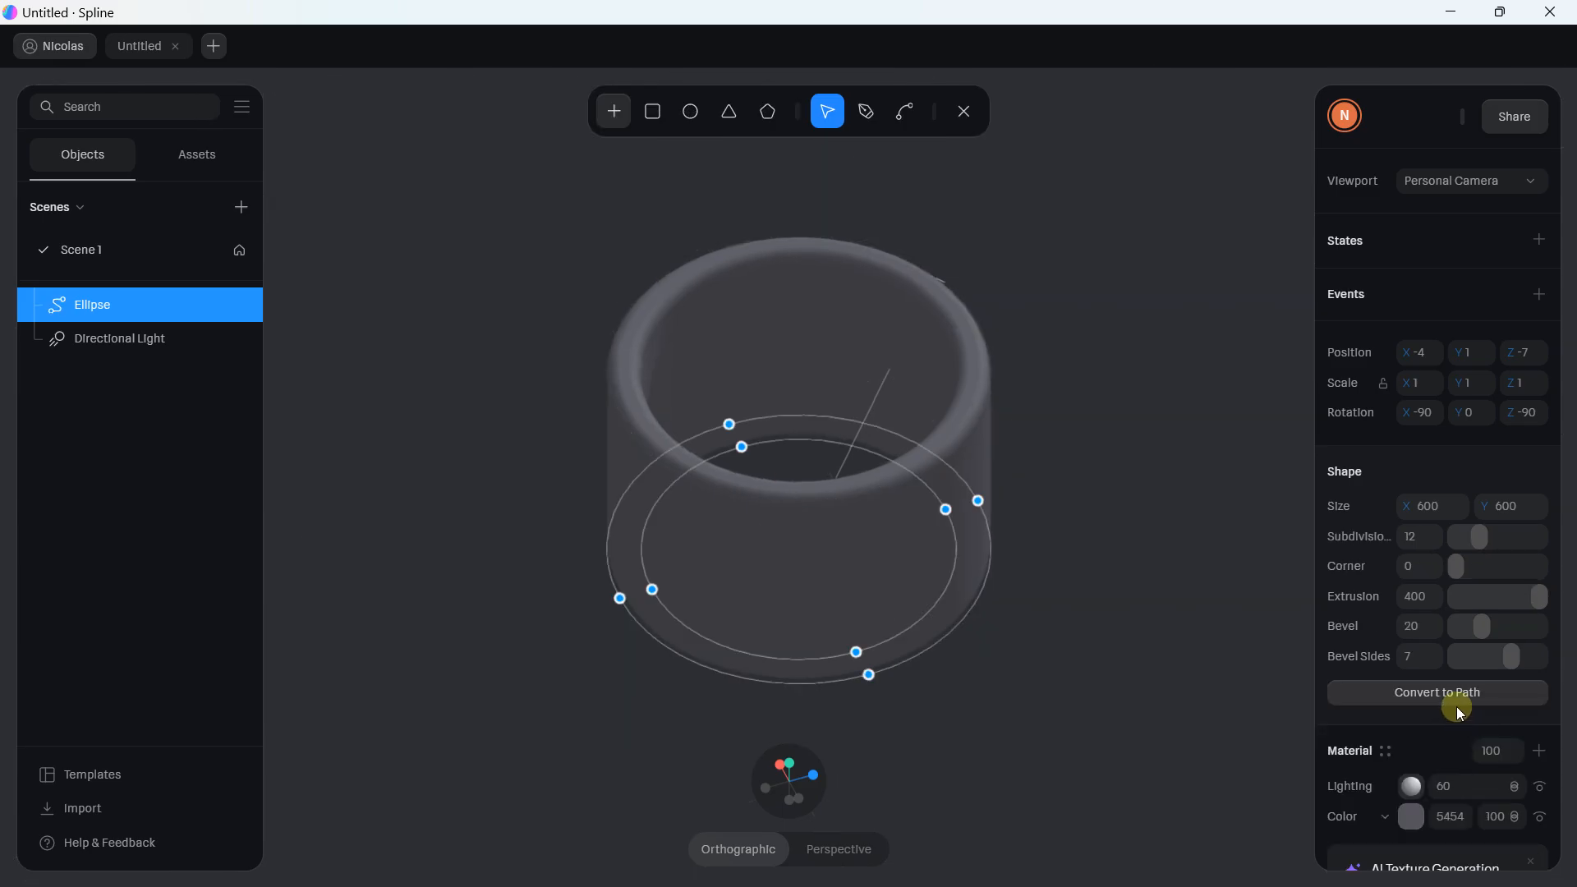
left_click(963, 113)
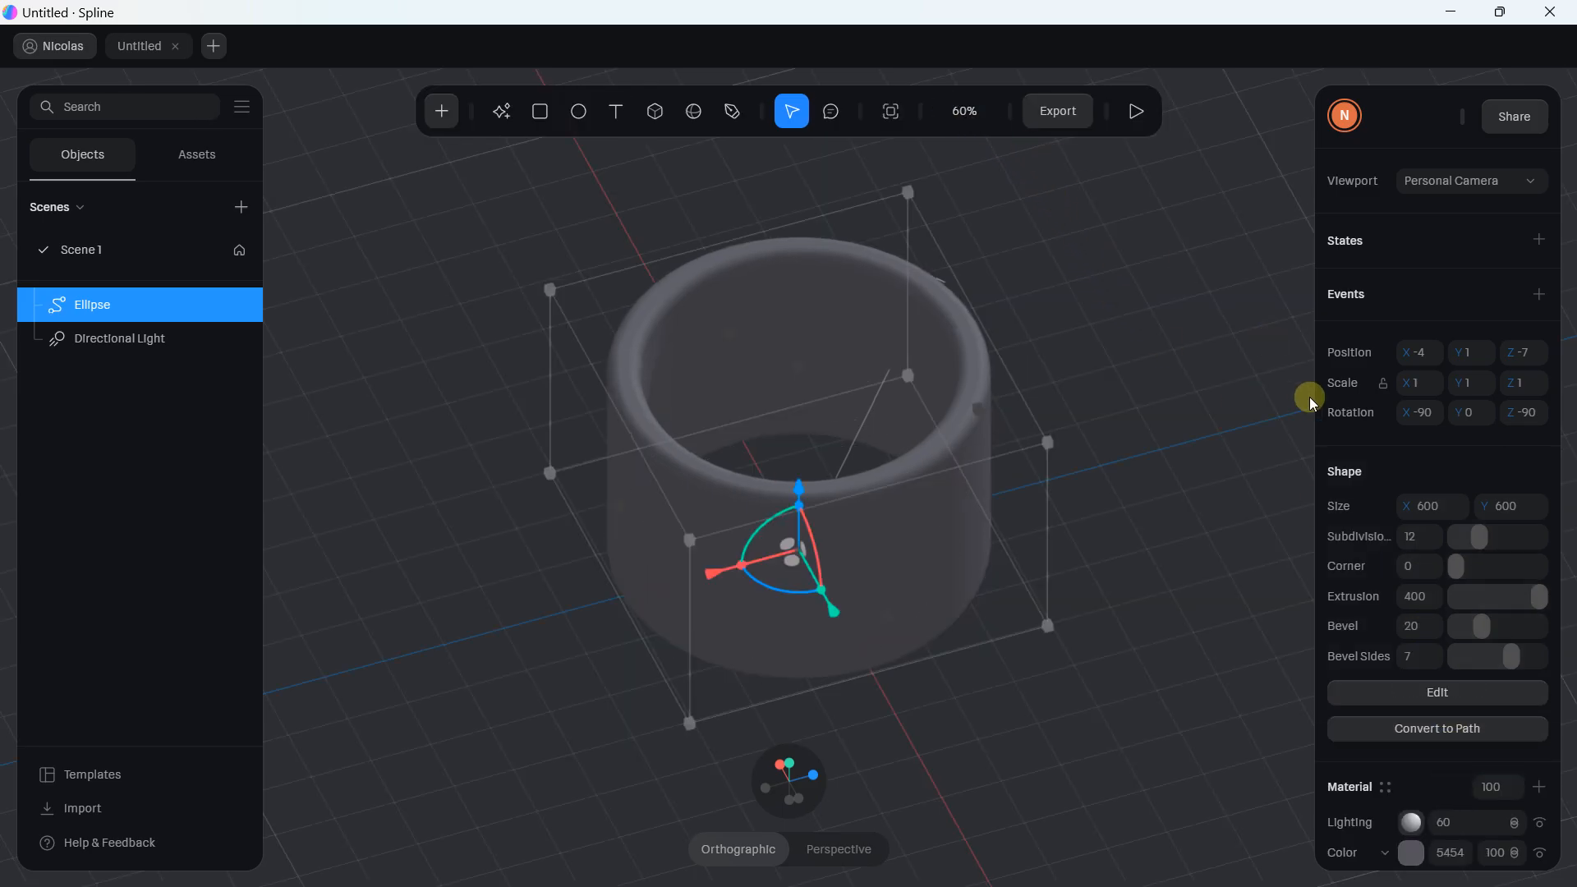
left_click(1403, 728)
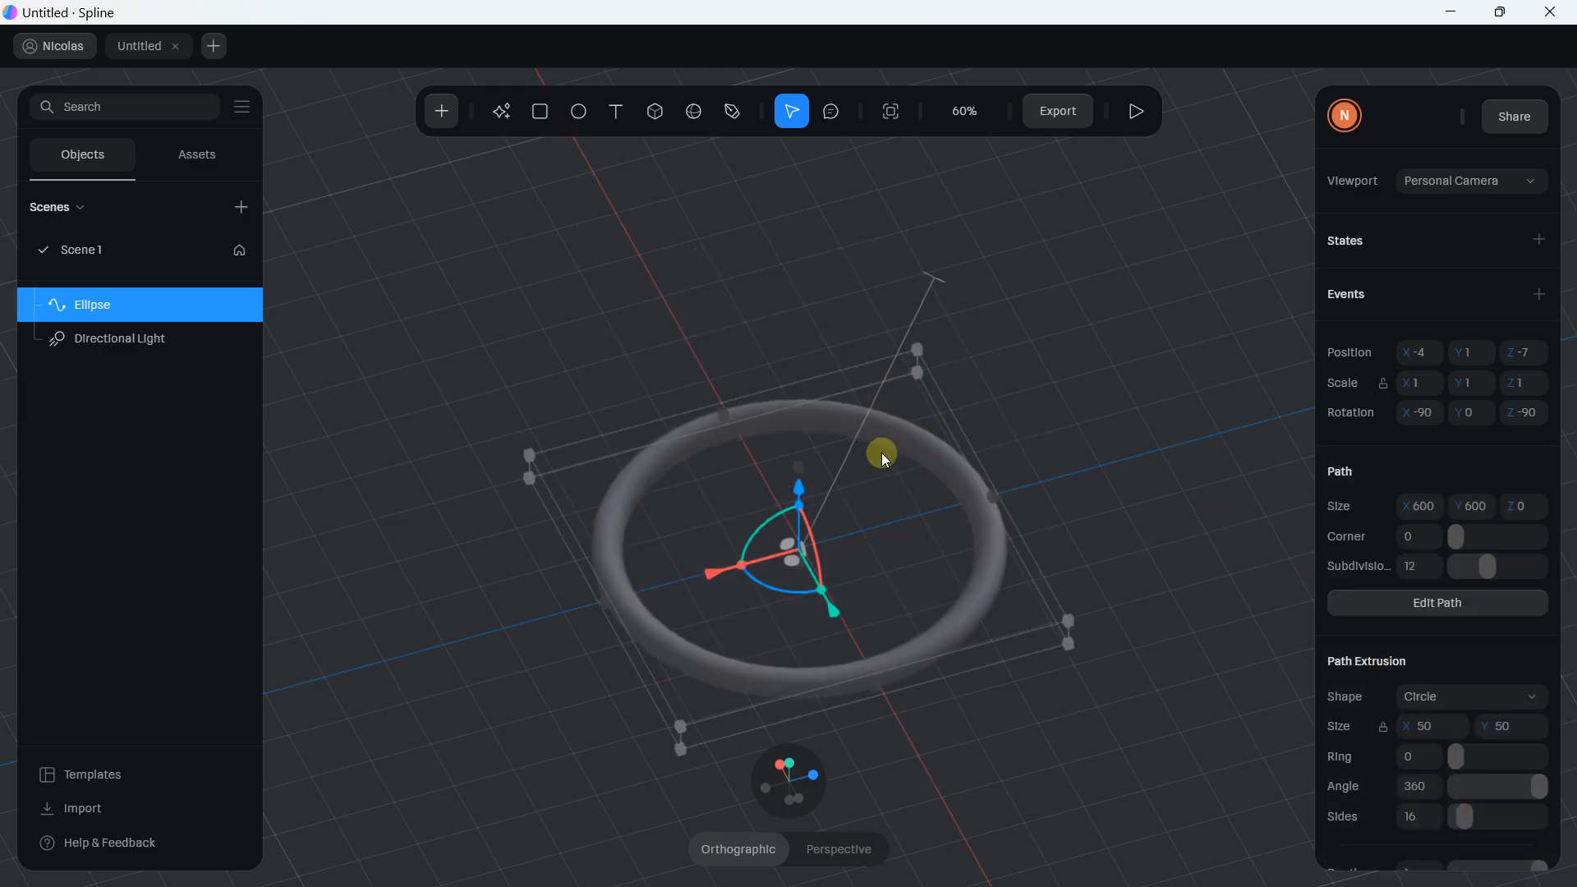
- Set the circular path's corner value to 83
scroll(879, 461, "up", 4)
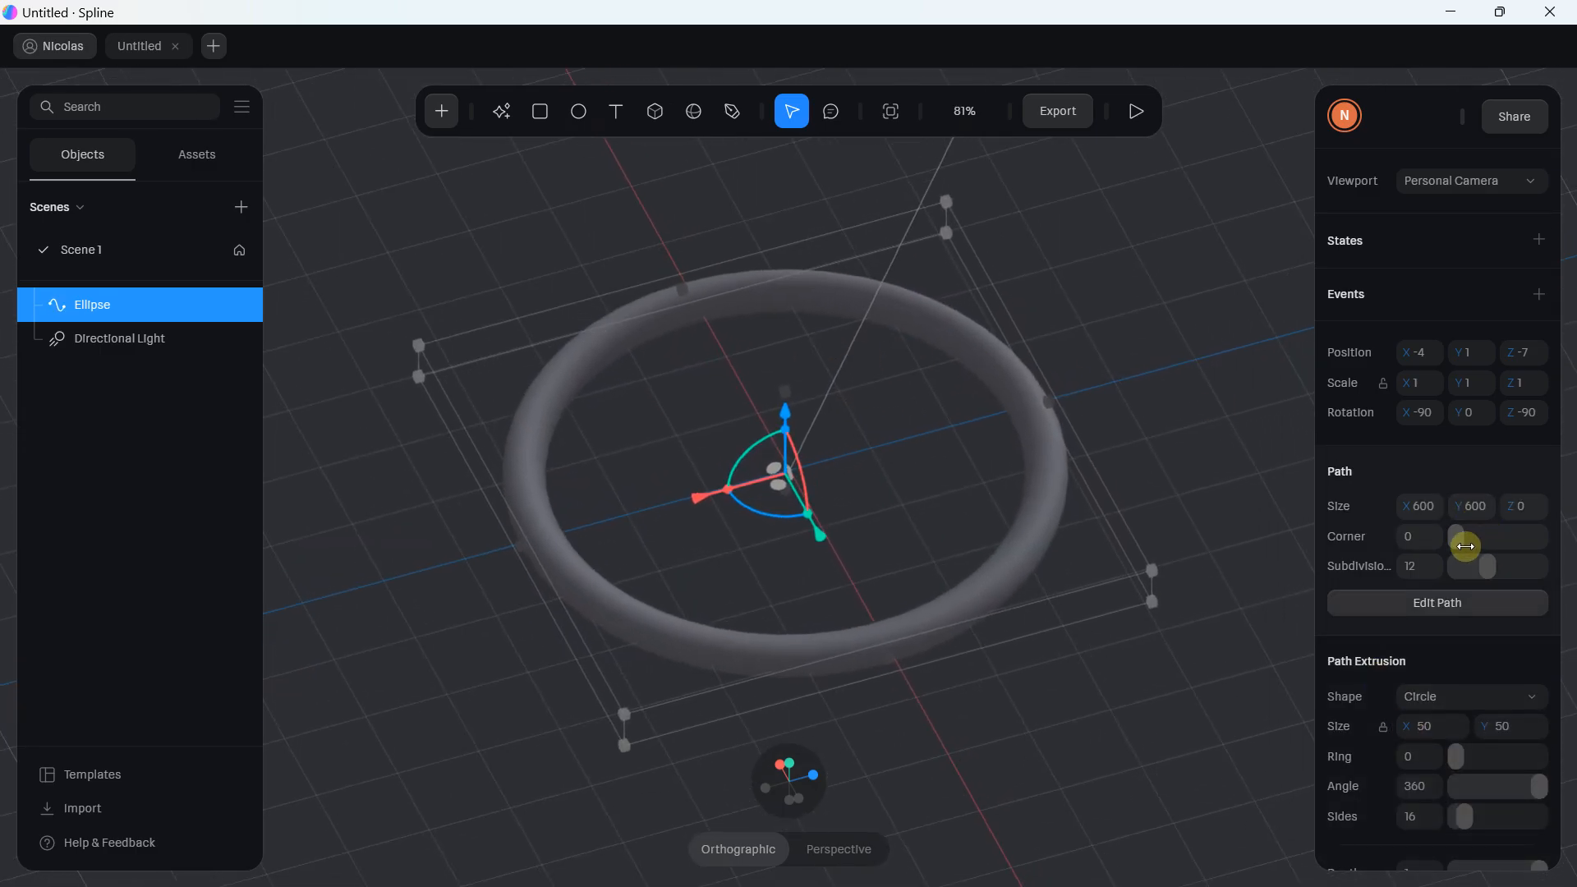
left_click_drag(1459, 536, 1491, 538)
scroll(970, 386, "down", 3)
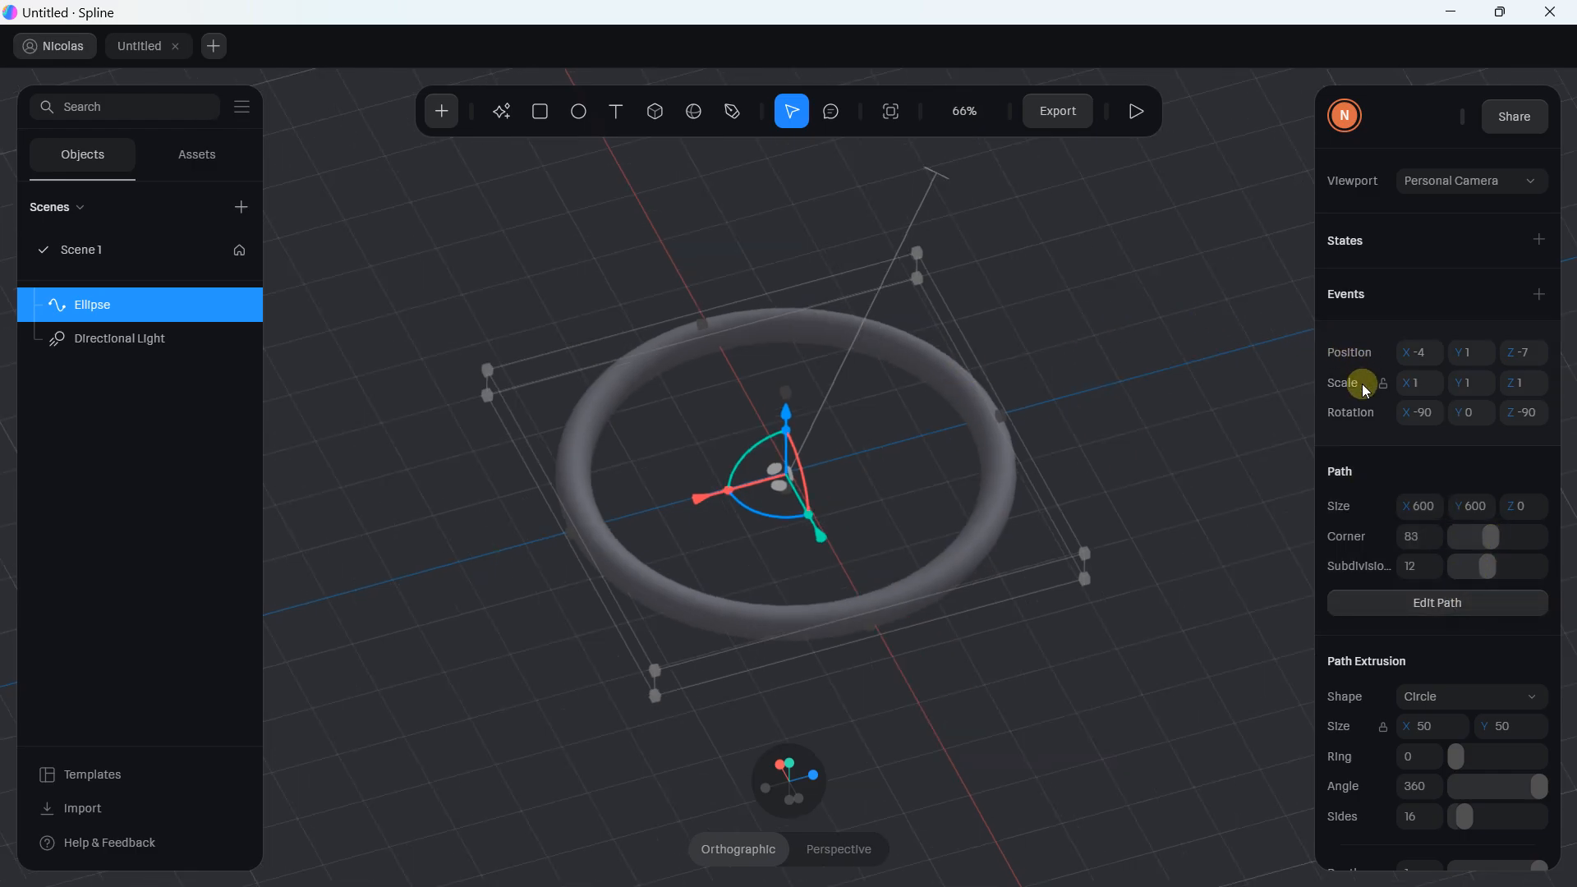
scroll(879, 384, "up", 2)
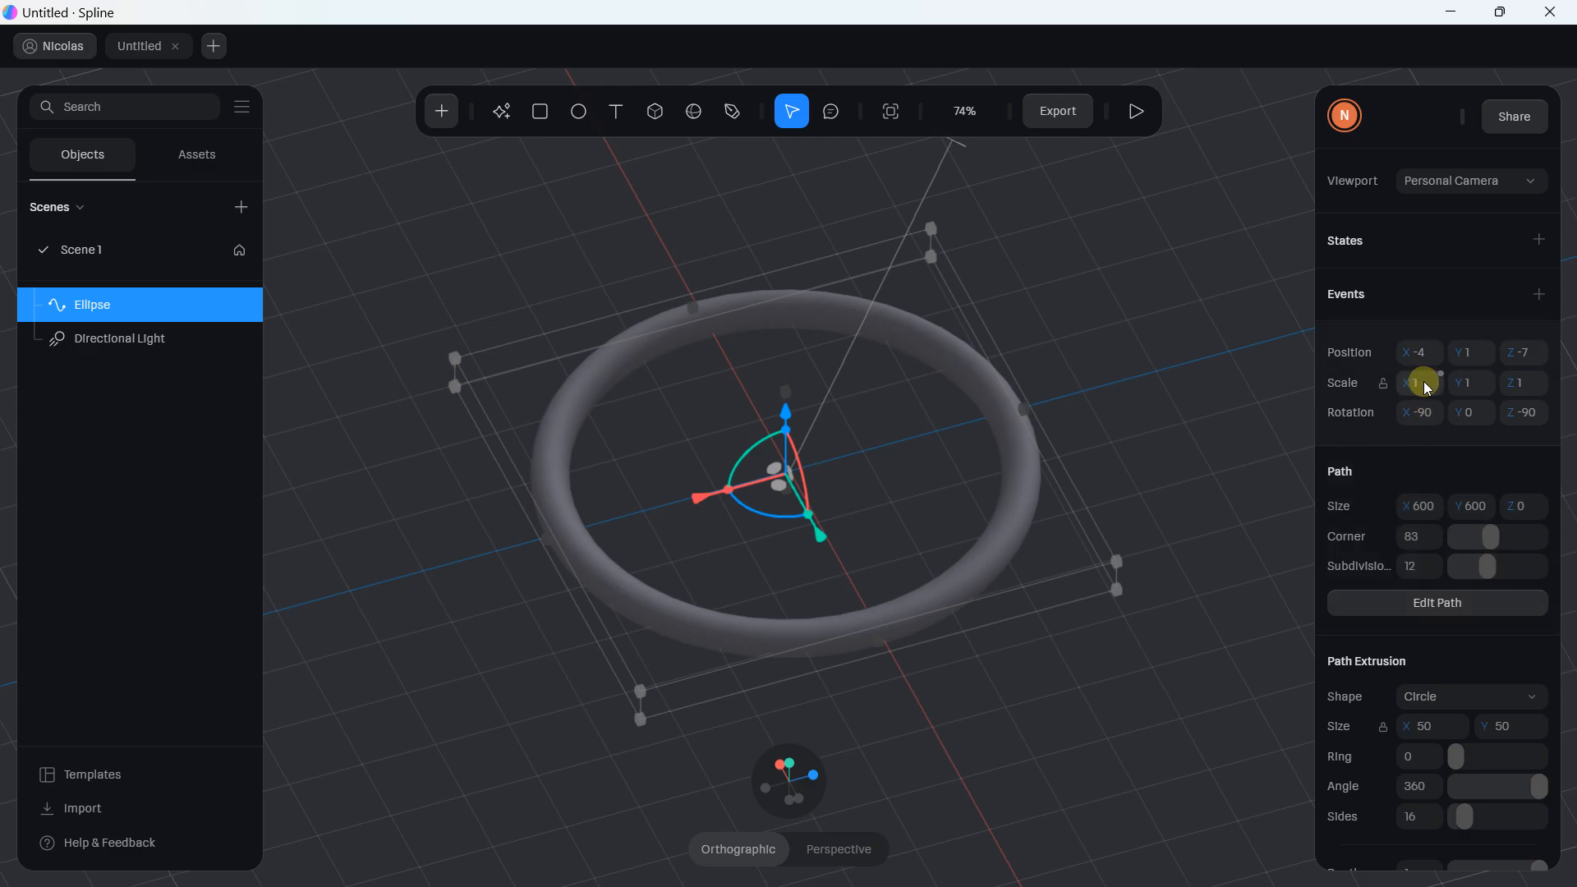
- Scale the circular path to 2 along X, Y and Z
type("2")
key("Return")
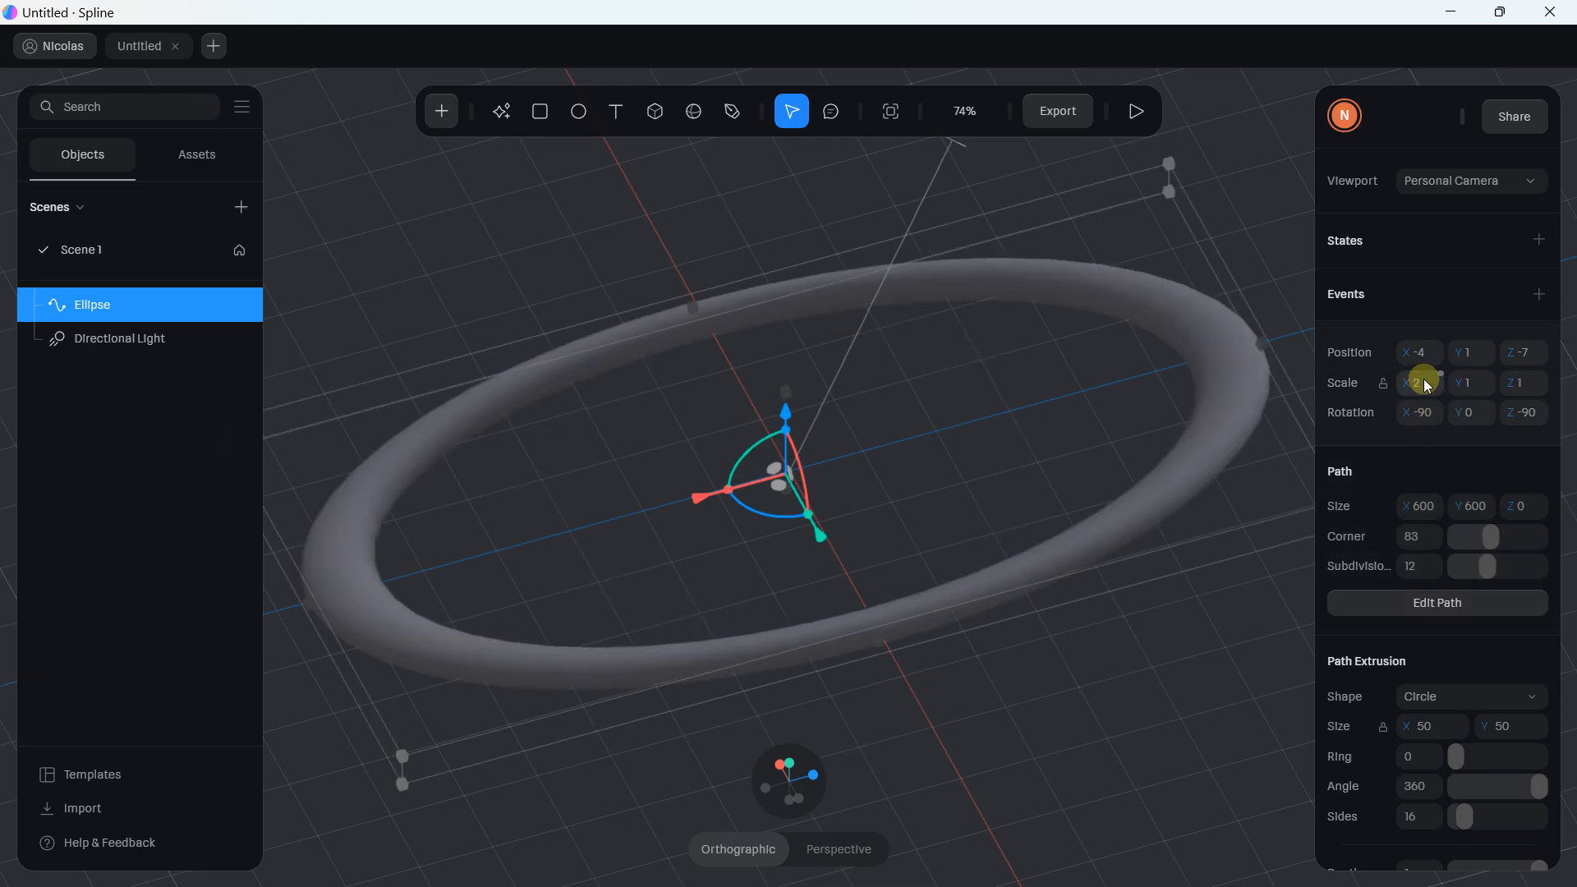
key("Return")
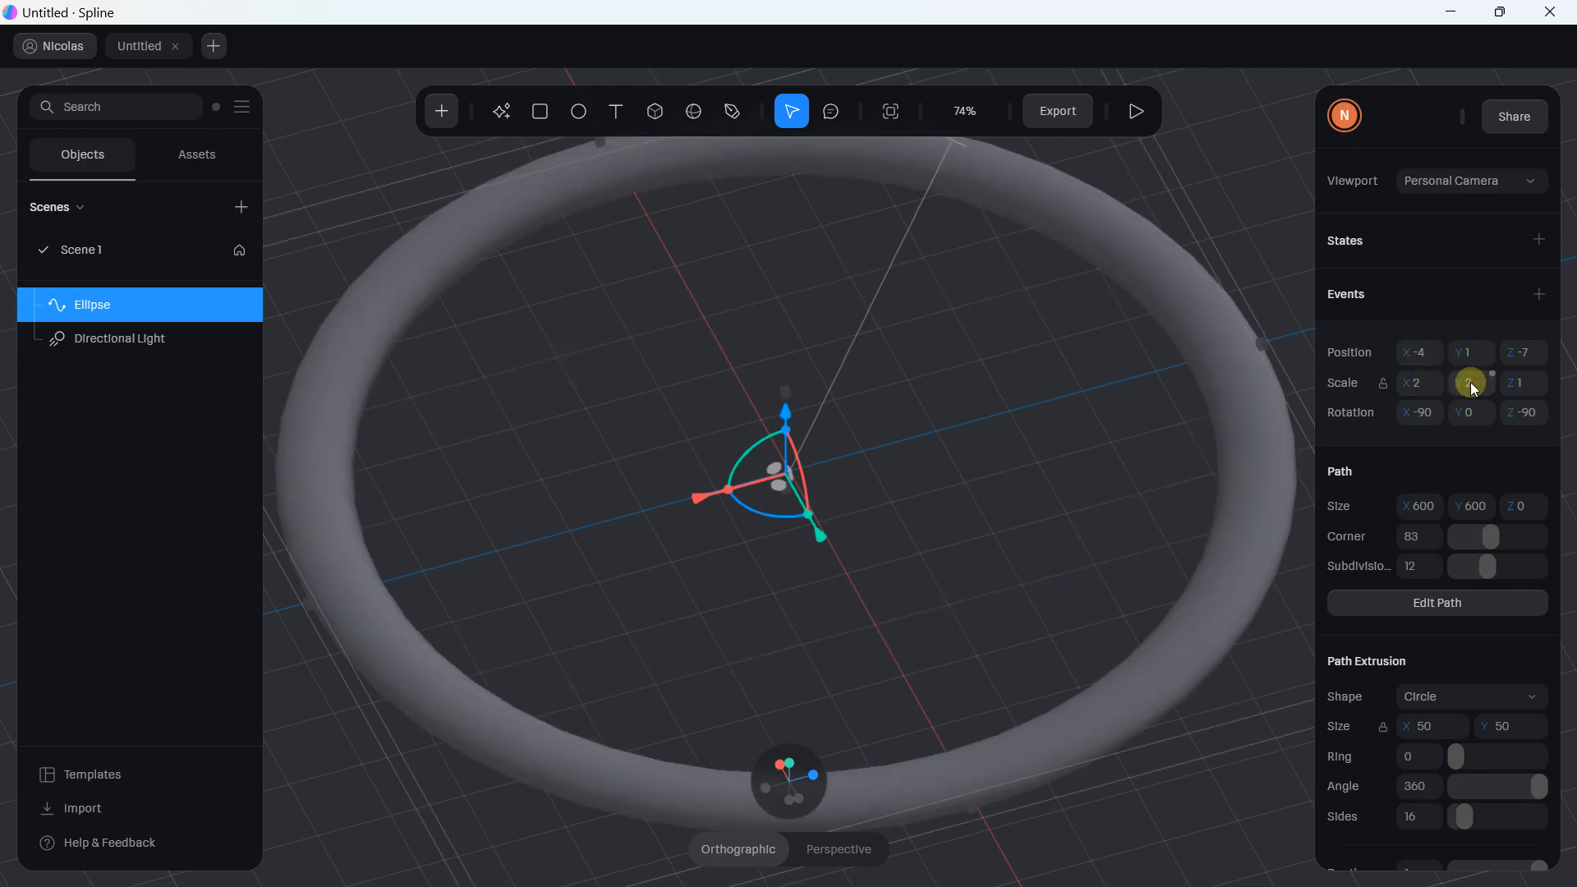
left_click(1523, 384)
type("2")
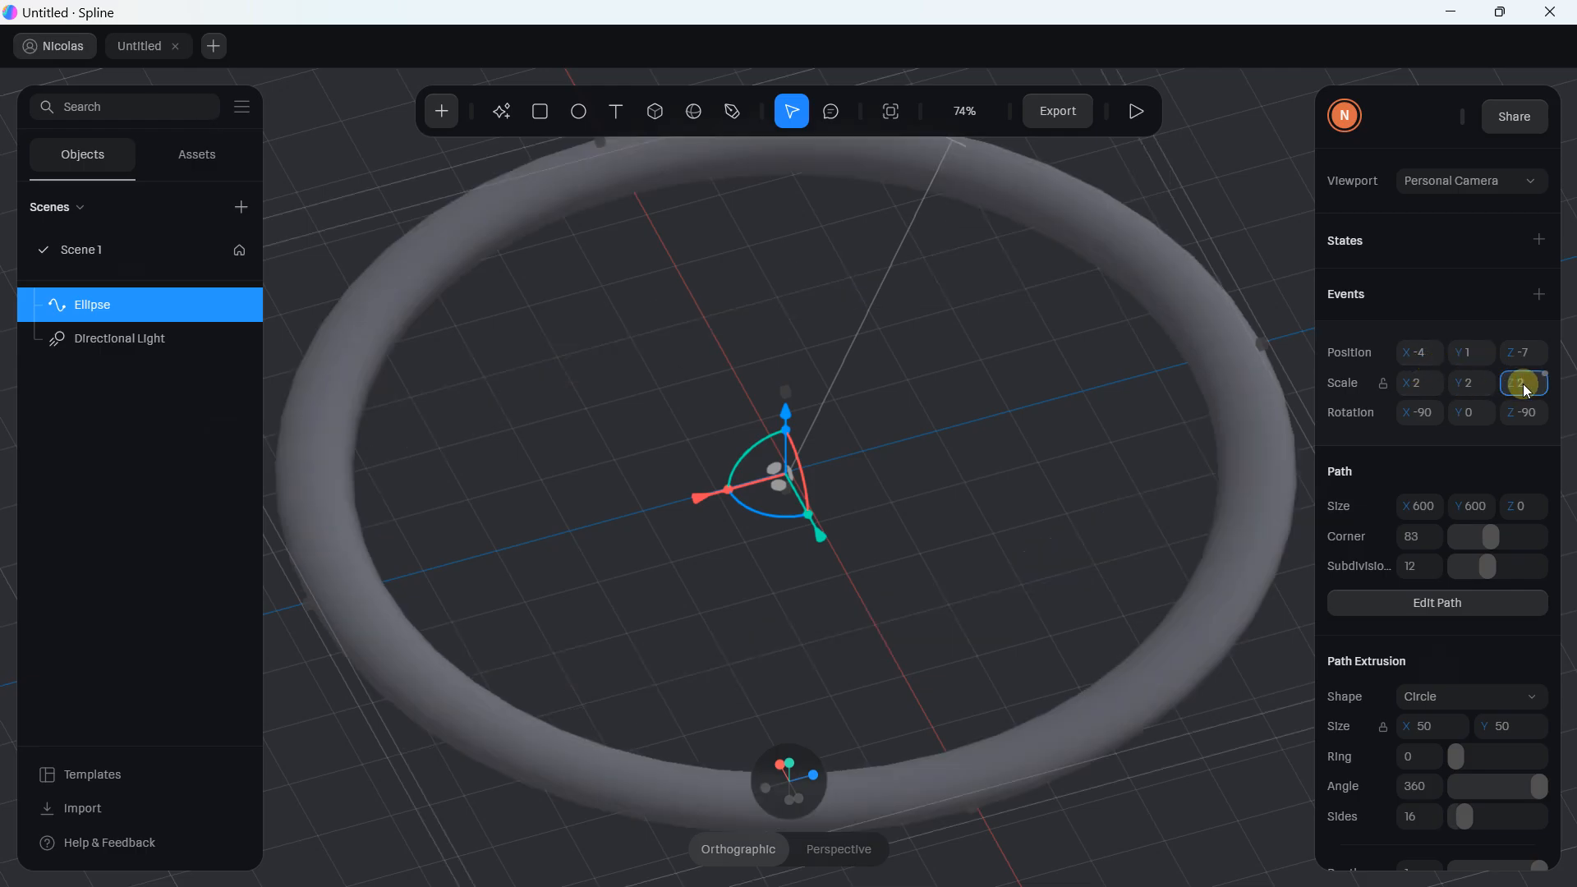
key("Return")
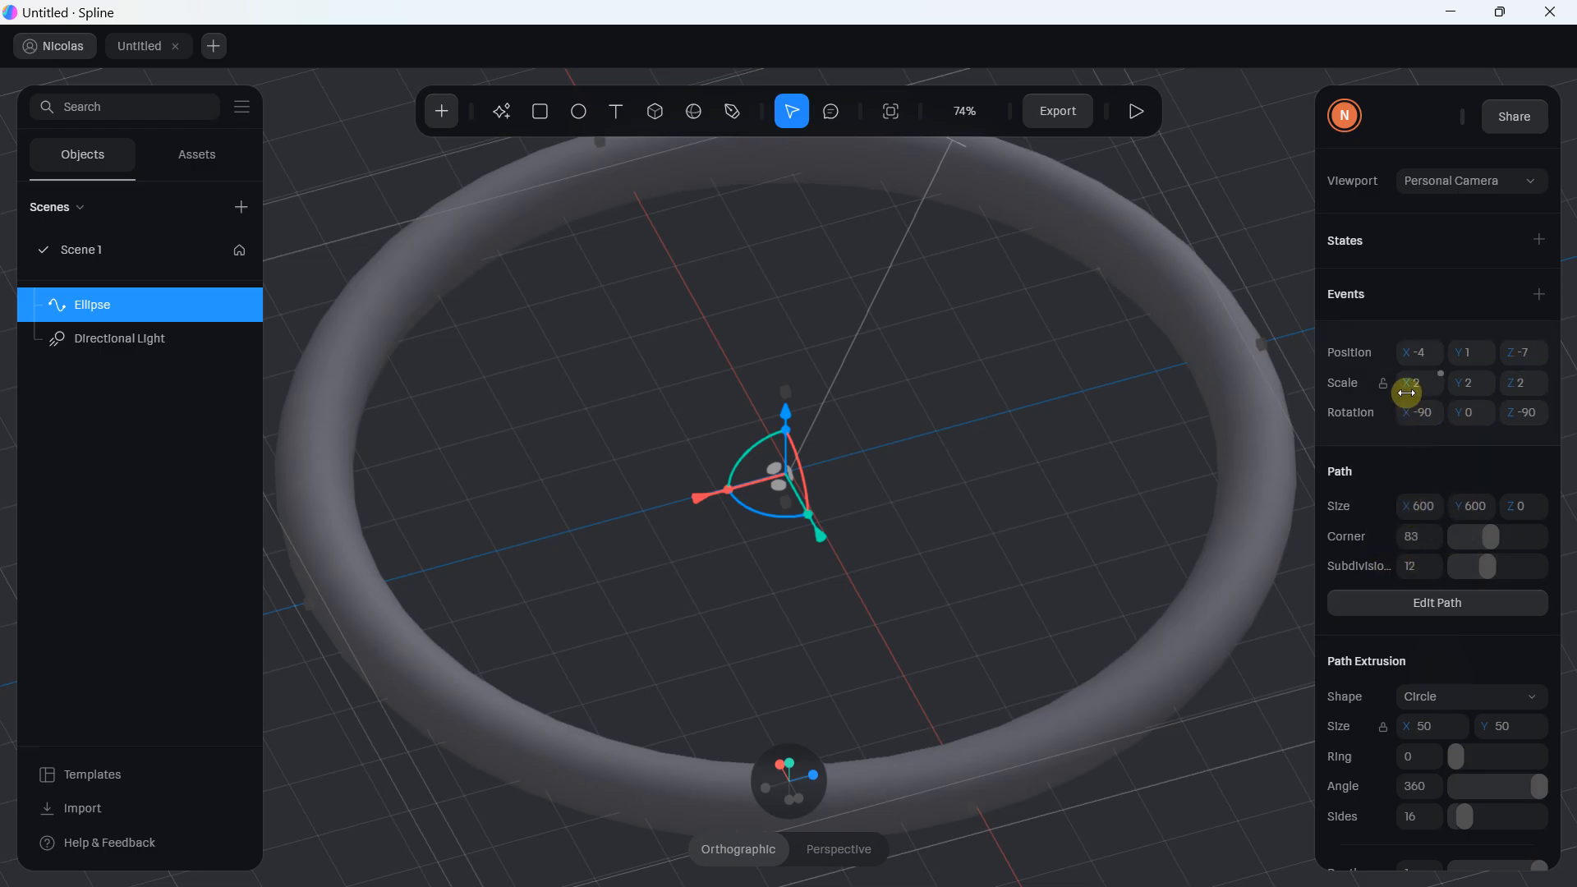
- Delete the circular path from the scene
scroll(706, 348, "down", 5)
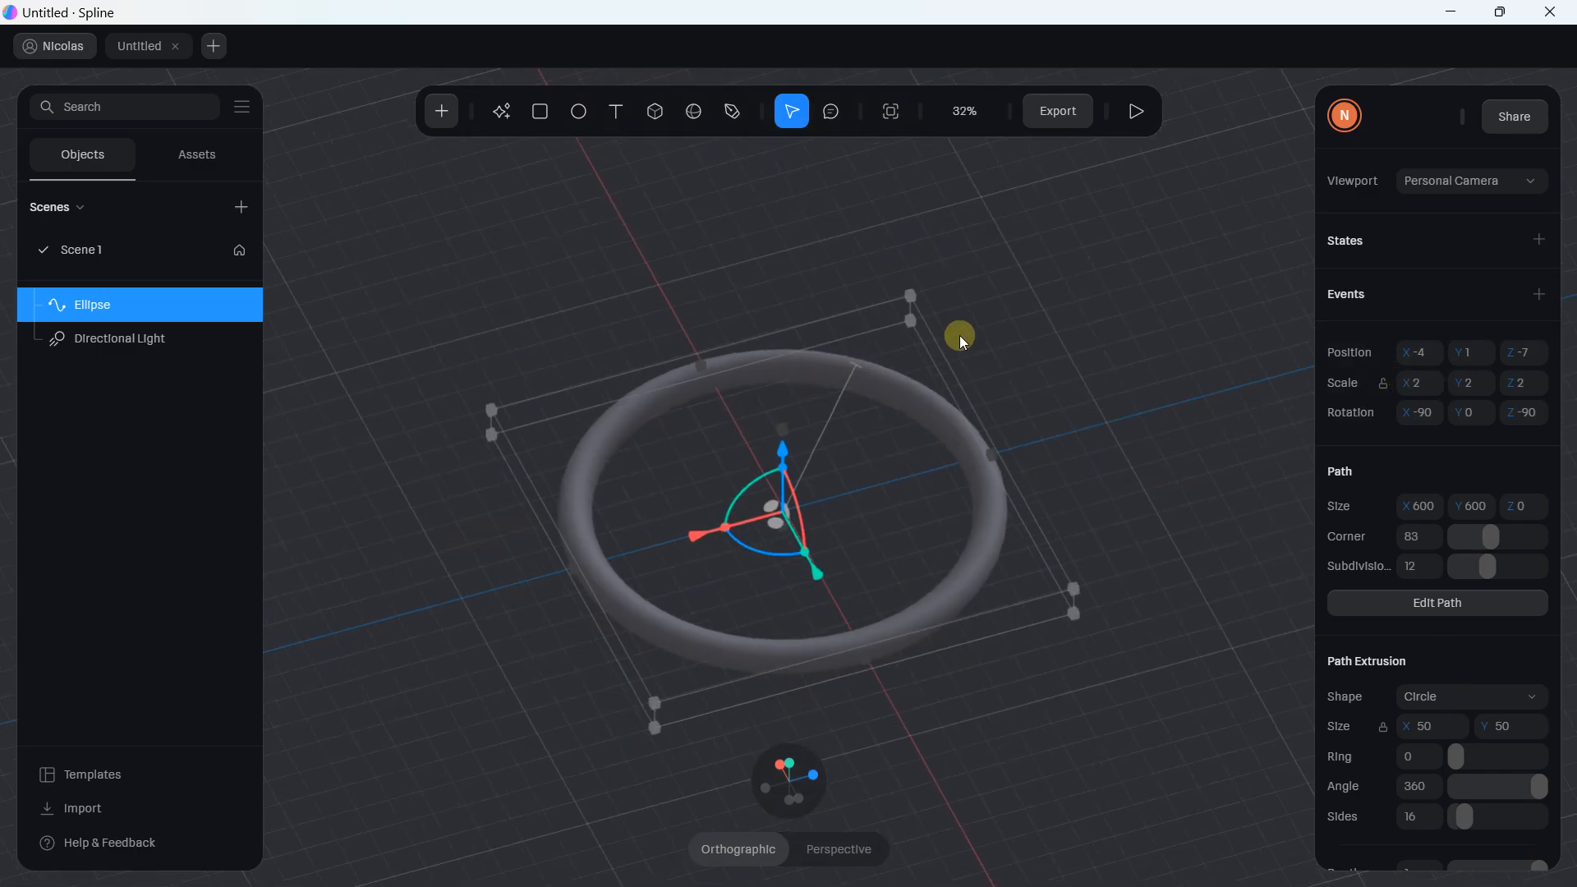
left_click_drag(785, 457, 723, 391)
key("Delete")
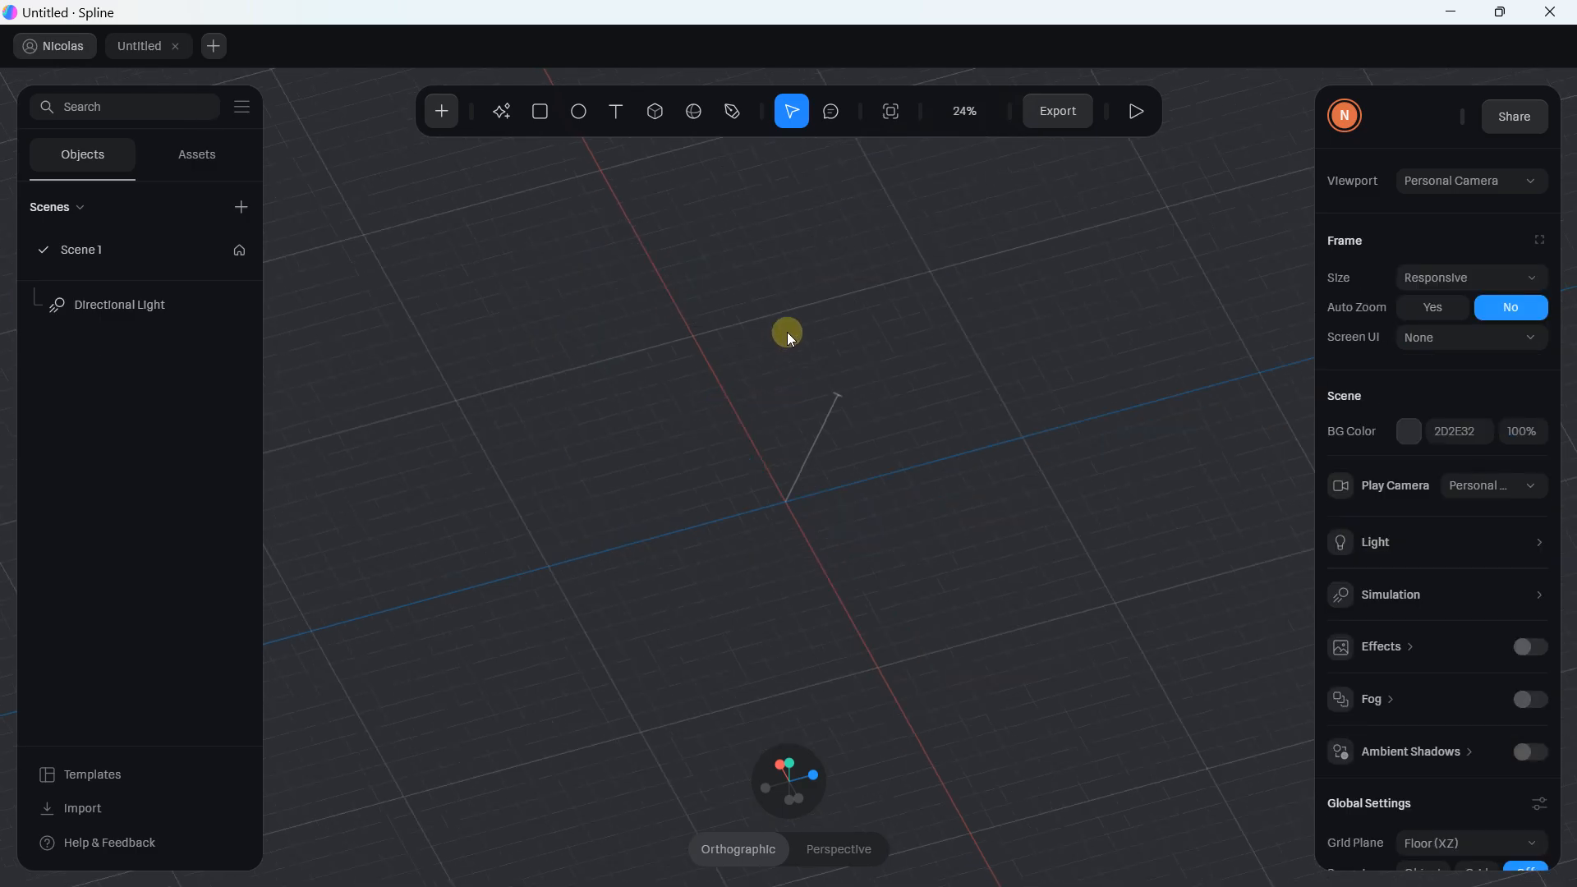
- Place a cube near the scene origin, drawn as a block of about 577 × 577 × 1240
scroll(790, 336, "down", 1)
scroll(902, 338, "down", 1)
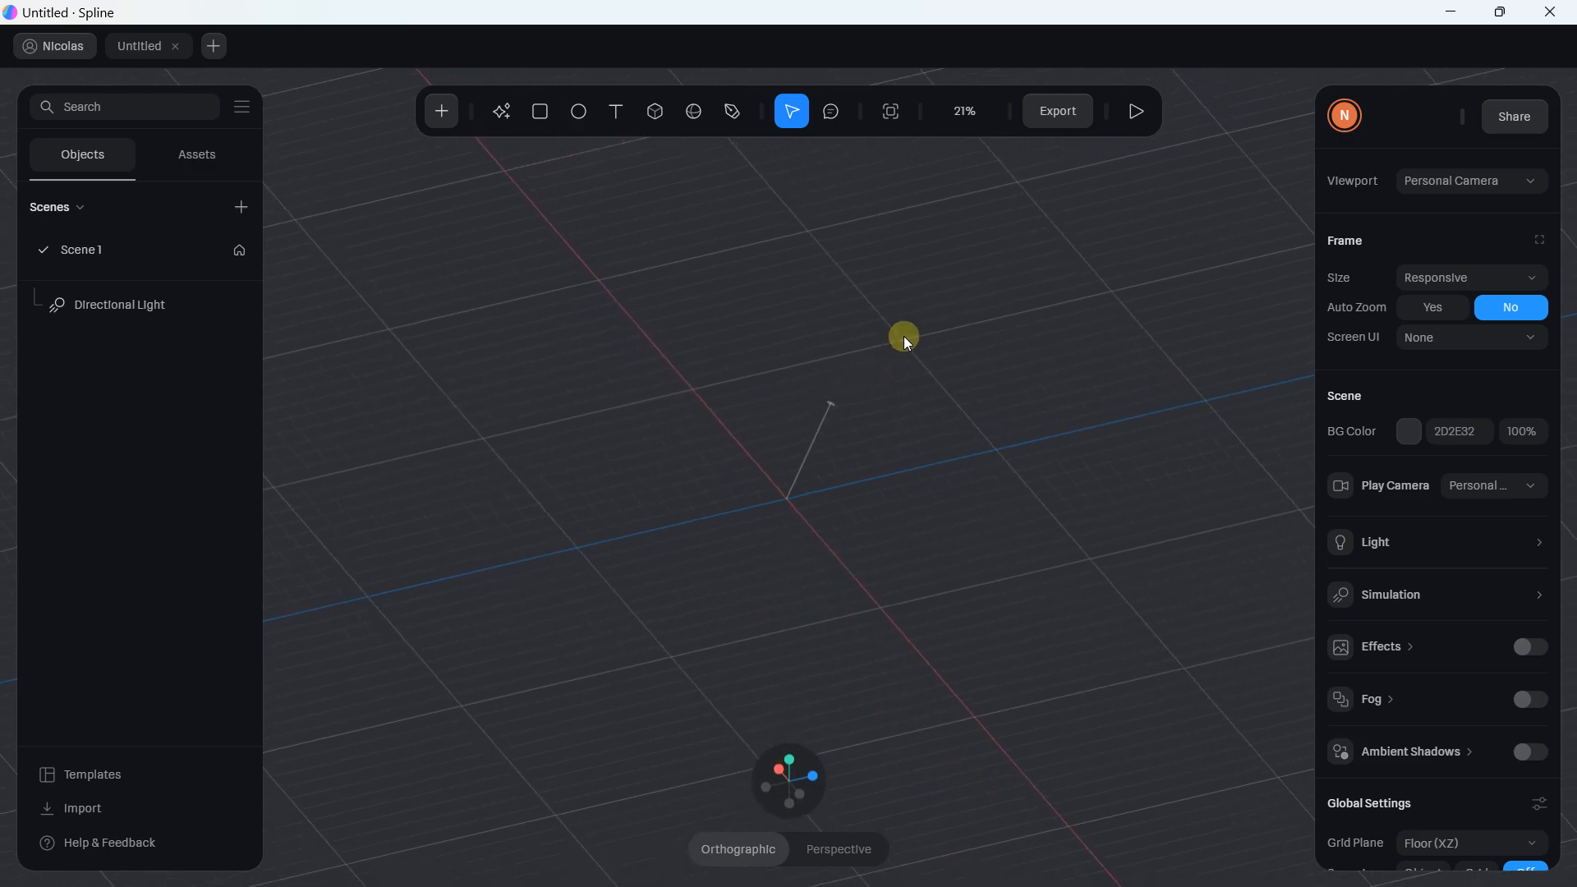
left_click(448, 119)
scroll(519, 302, "down", 4)
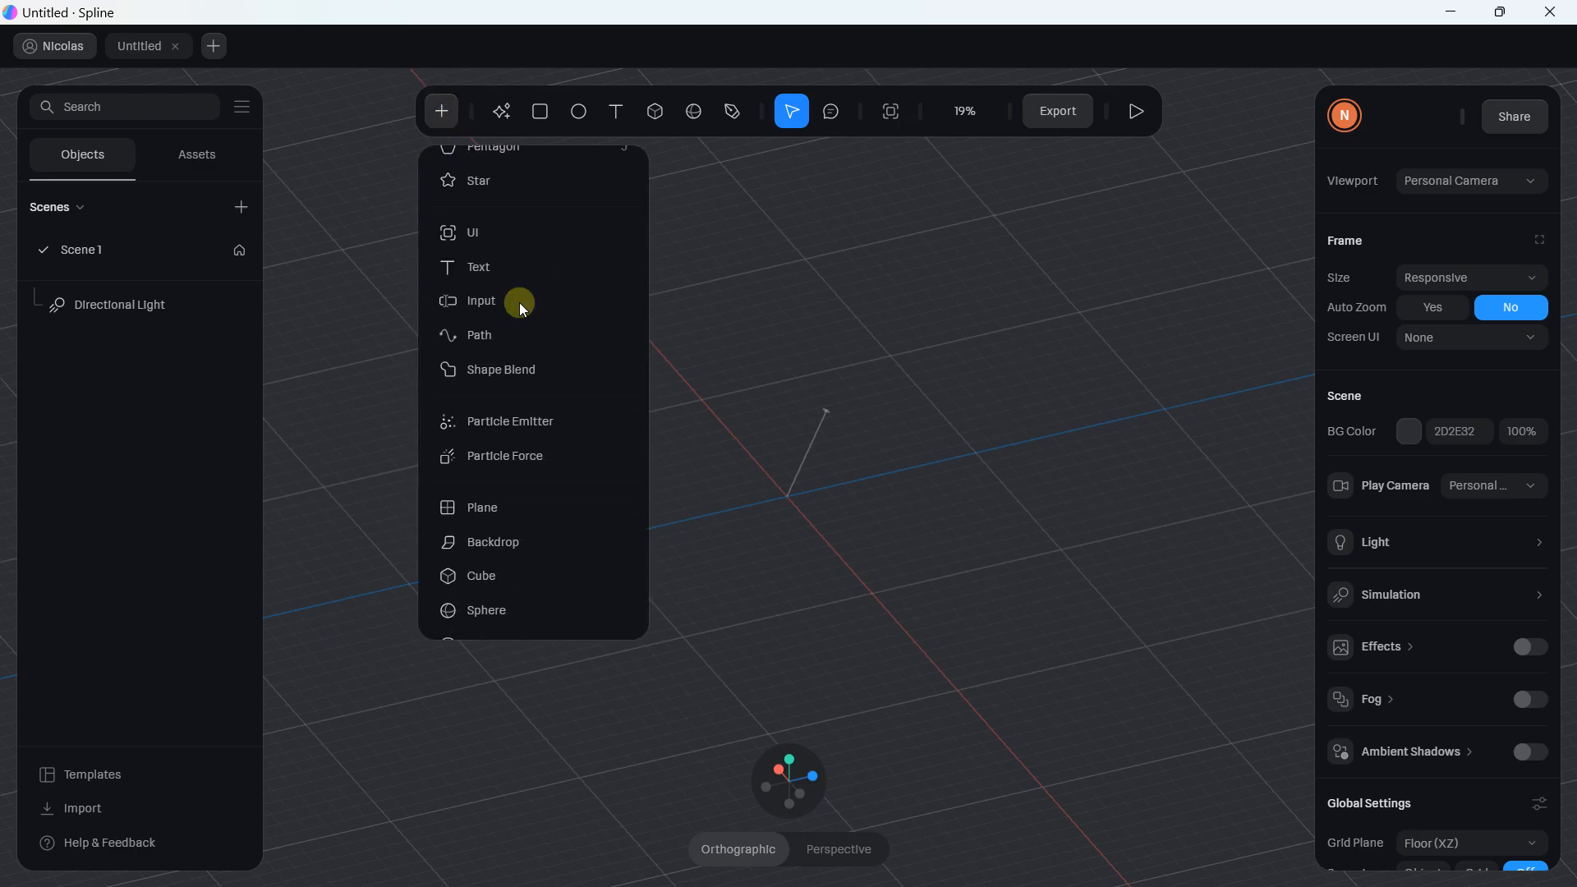
scroll(520, 304, "down", 2)
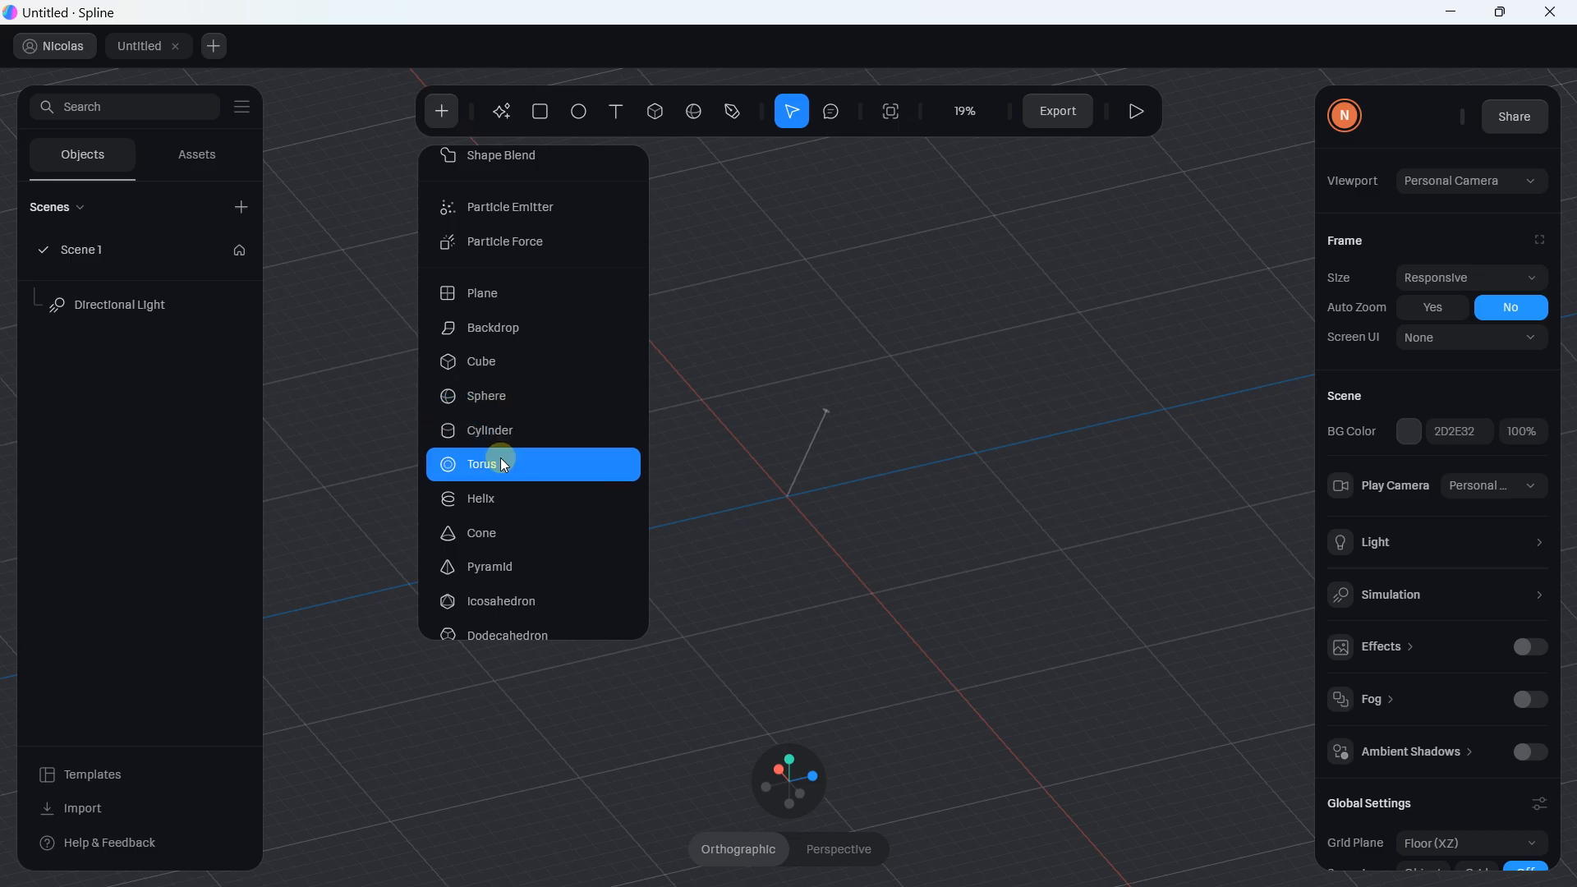
left_click(493, 361)
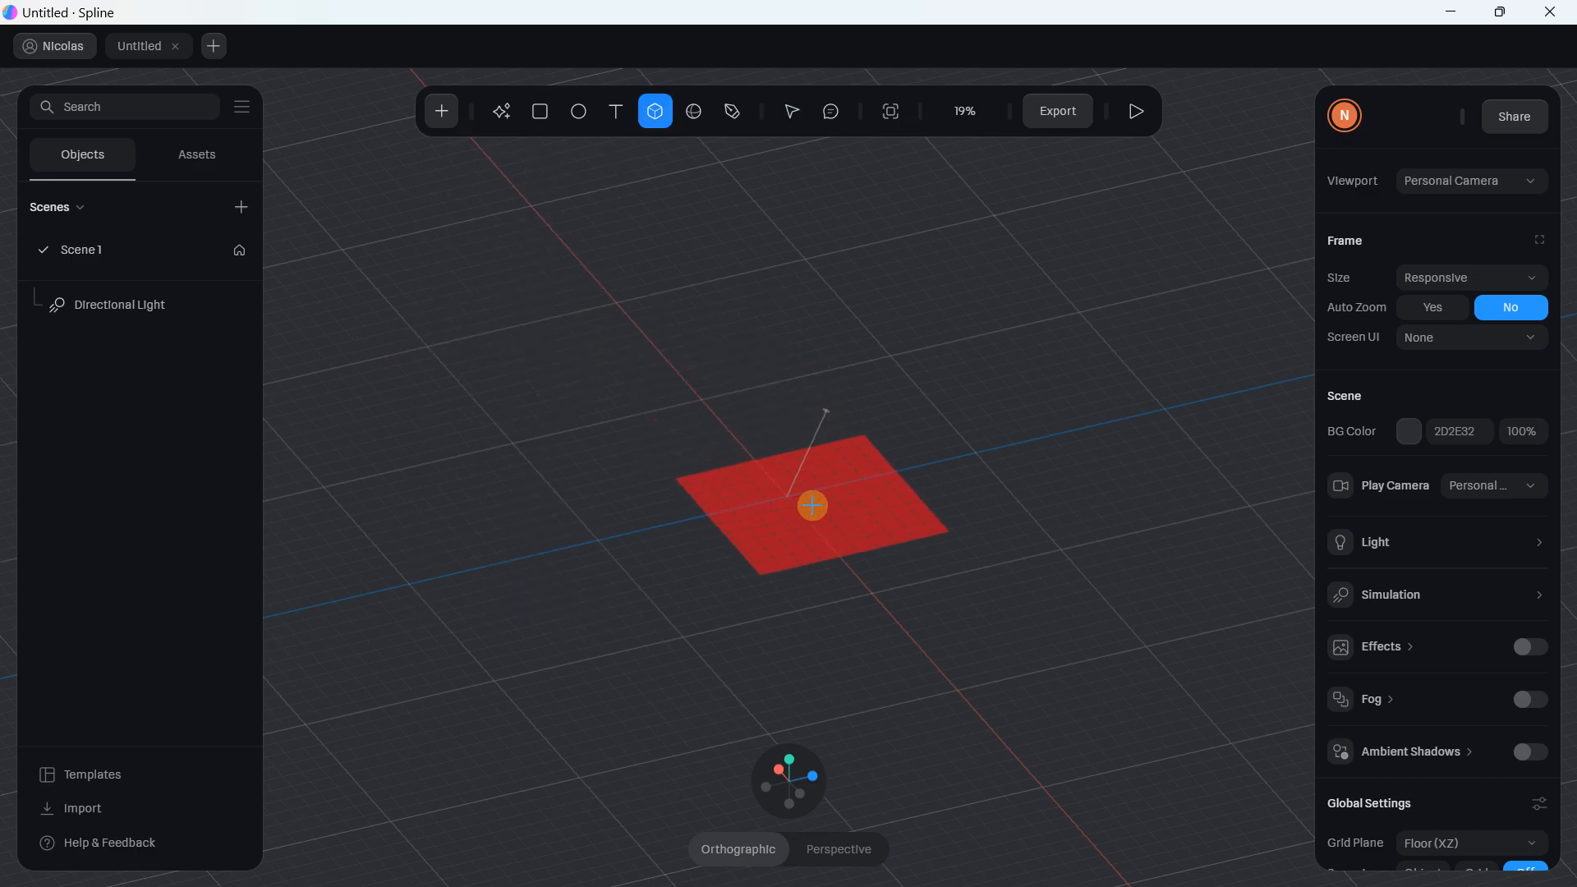
left_click_drag(814, 506, 554, 473)
scroll(556, 436, "up", 5)
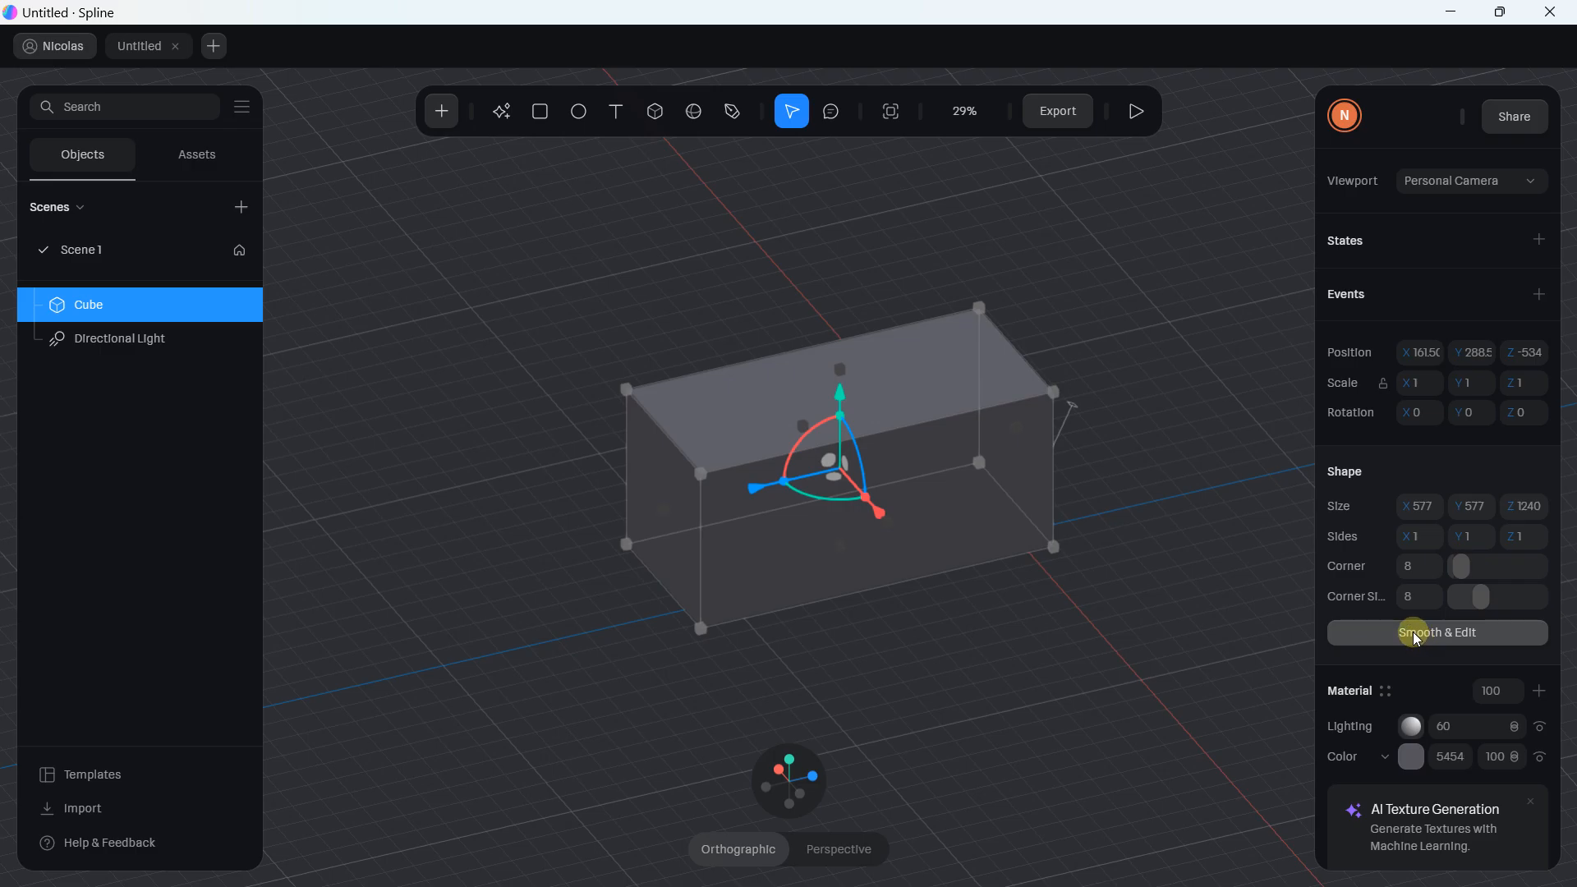
- Set the block's size to X 400, Y 200 and Z 600
left_click(1425, 516)
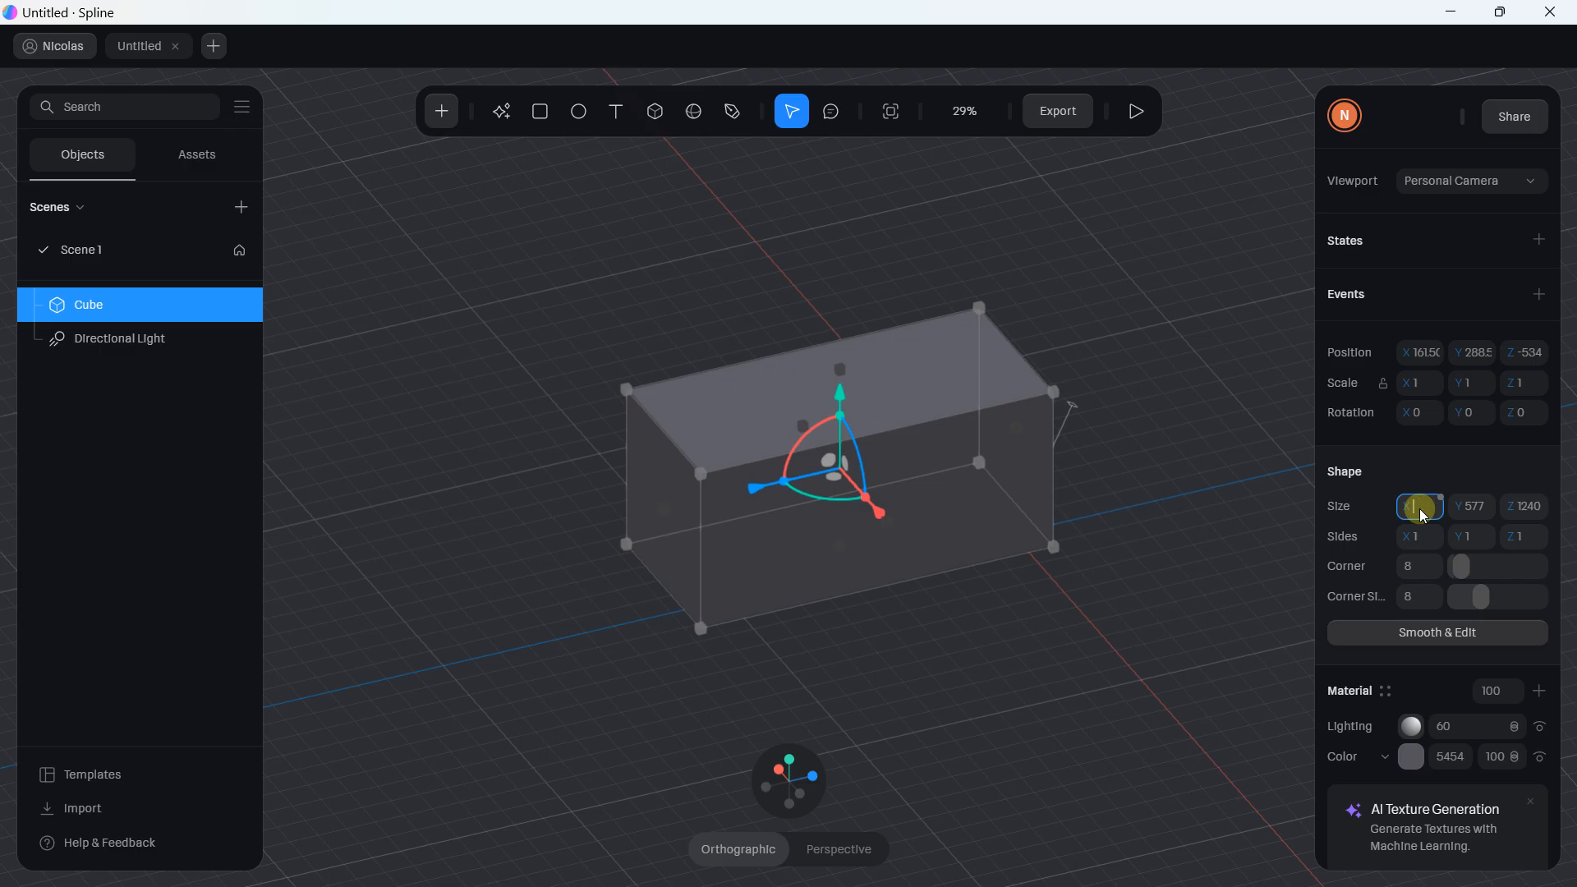
type("400")
key("Return")
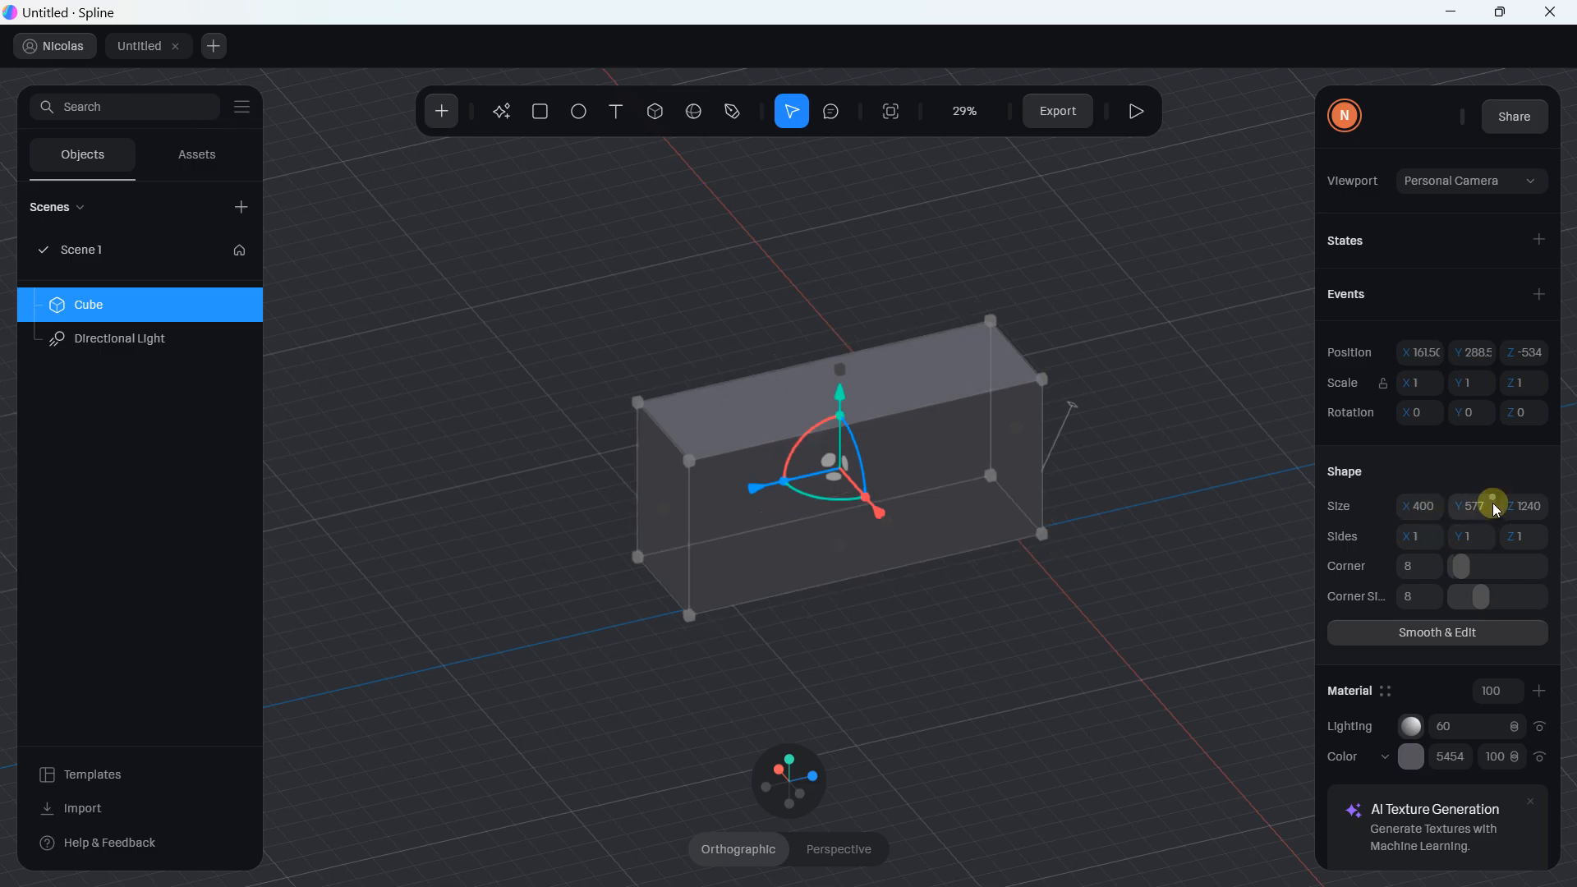
left_click(1527, 508)
type("600")
key("Return")
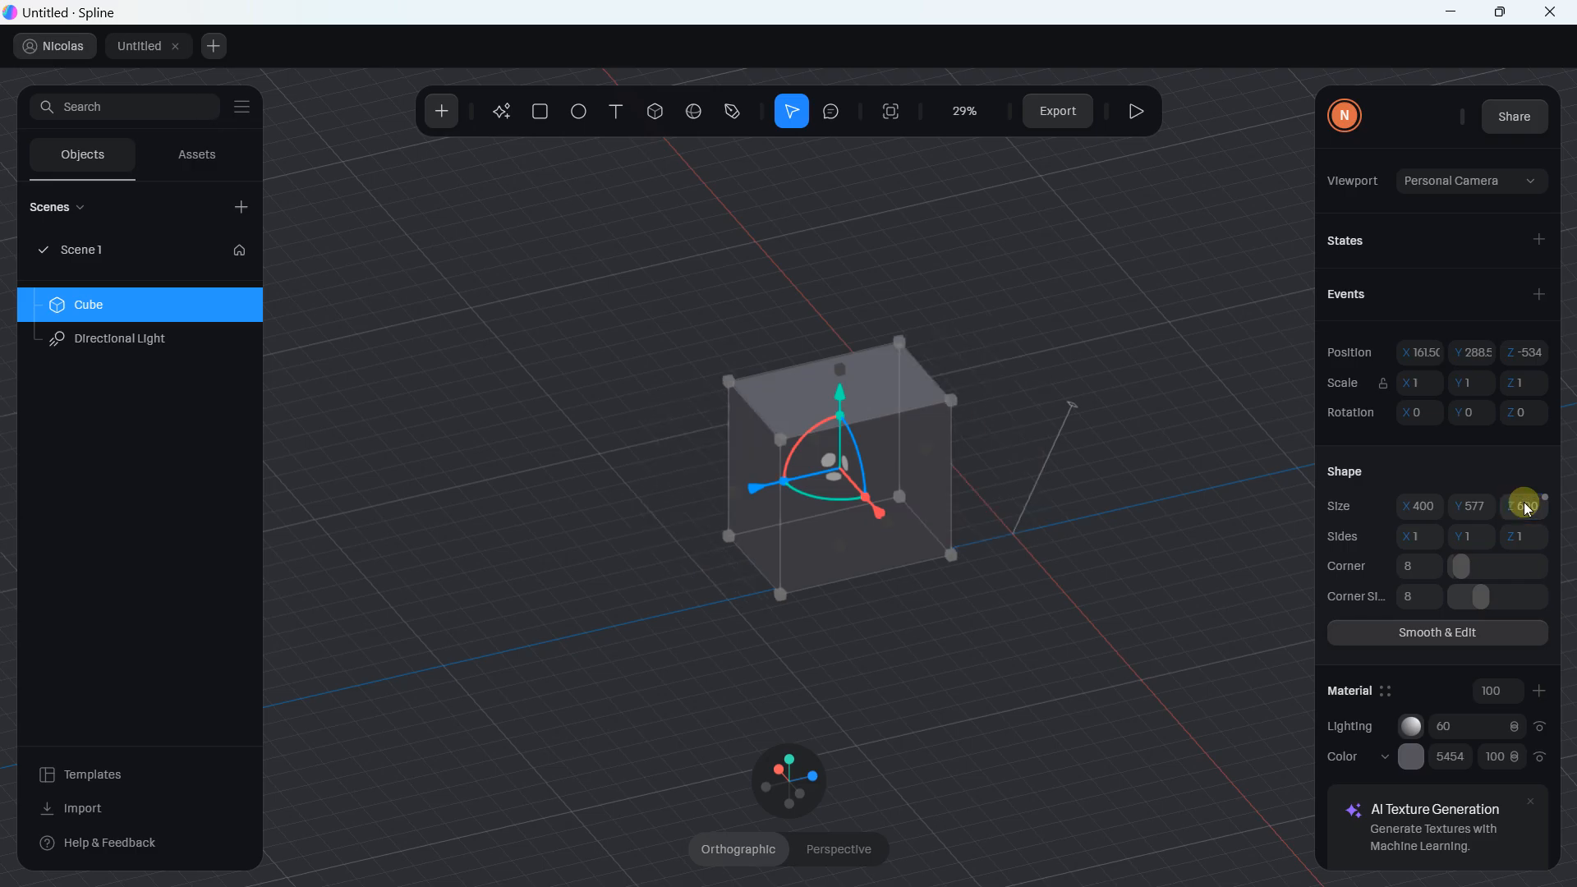
left_click(1476, 510)
type("200")
key("Return")
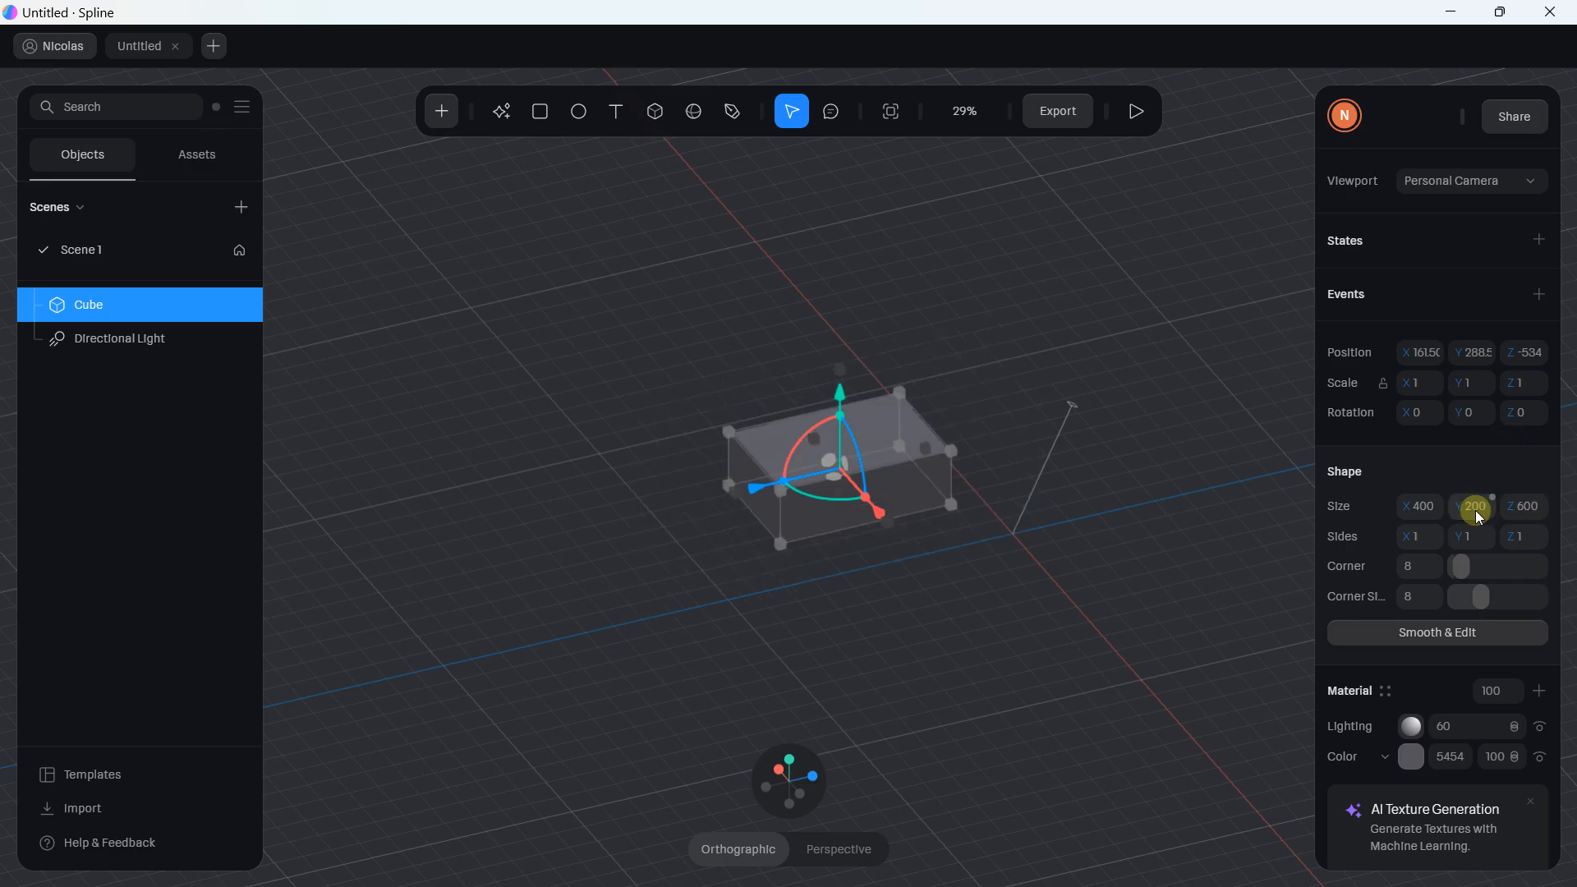
- Round the block's edges with a corner value of 26 and 6 corner sides
scroll(819, 388, "up", 5)
scroll(821, 399, "up", 3)
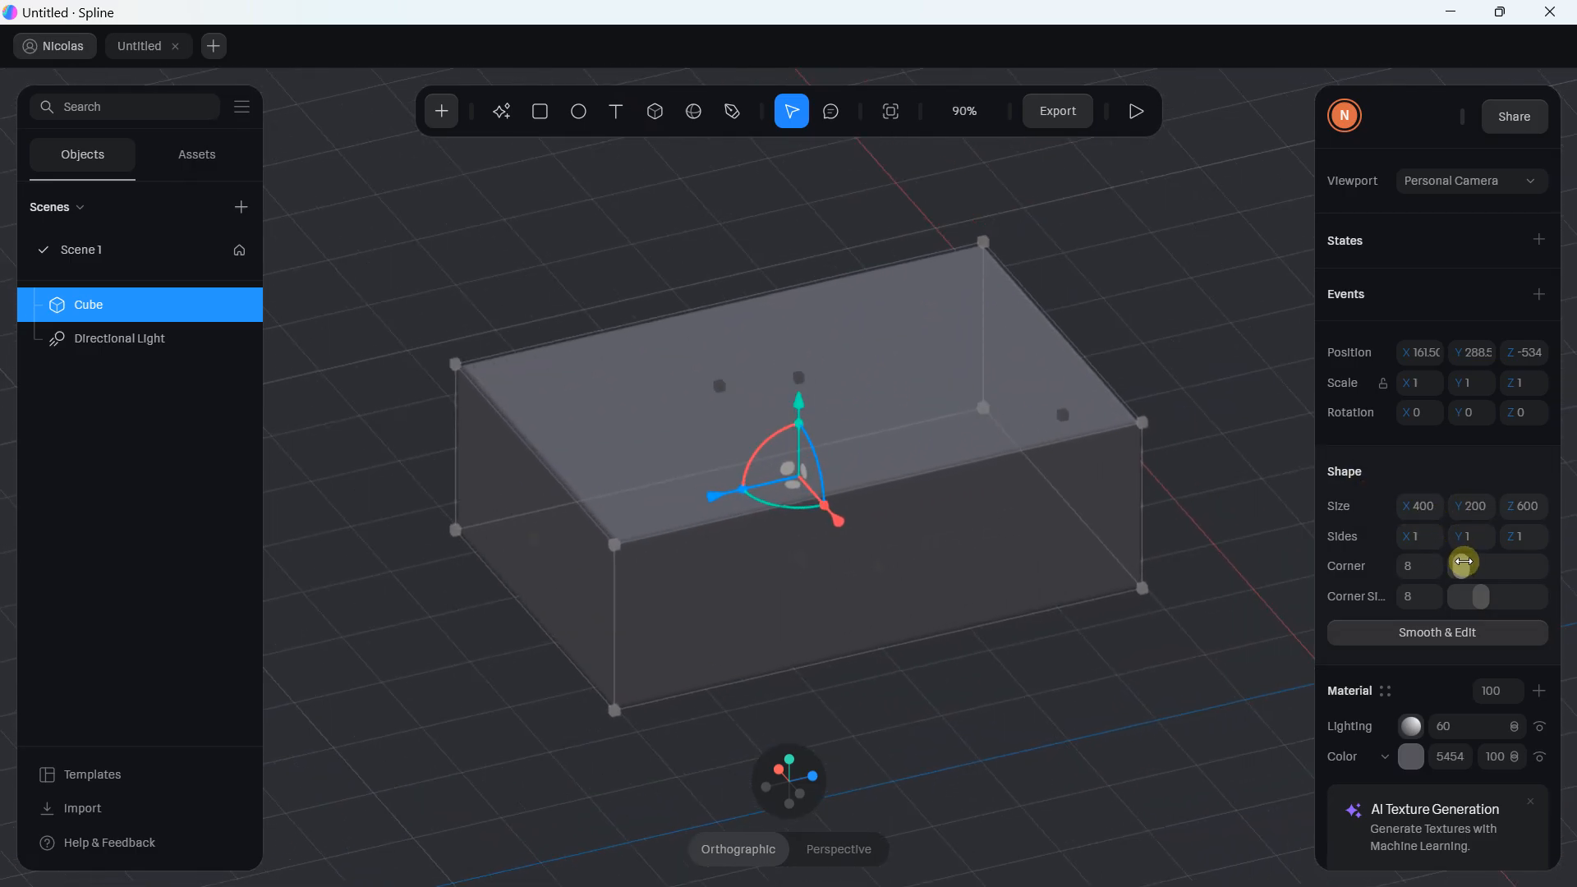
left_click_drag(1464, 562, 1478, 604)
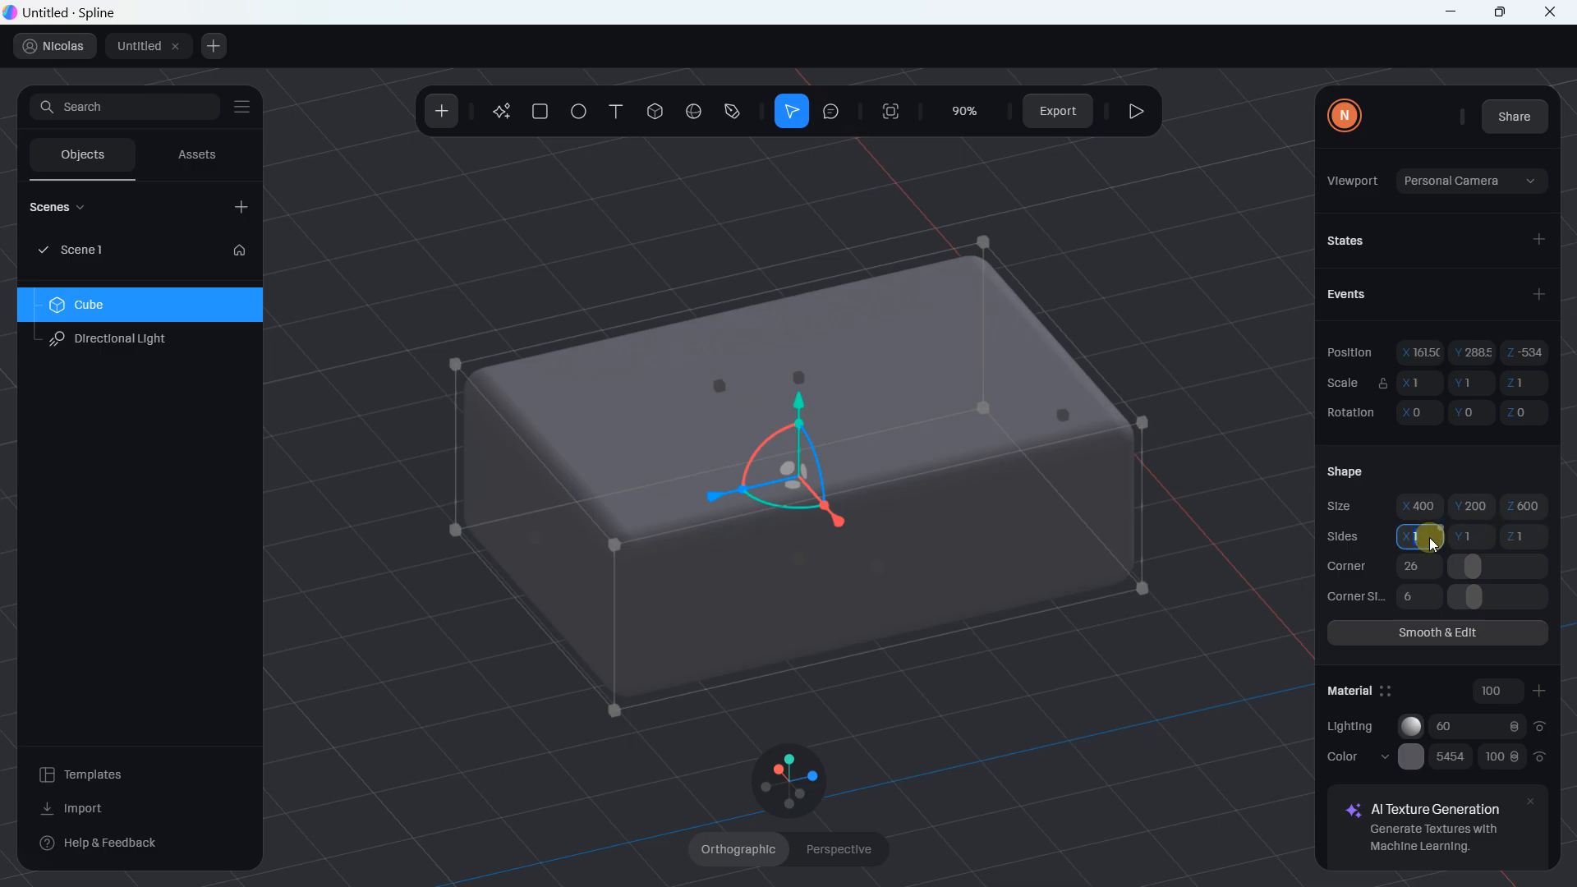
- Divide the block into 4 sides along X, Y and Z
type("4")
key("Return")
left_click(1472, 536)
type("4")
key("Return")
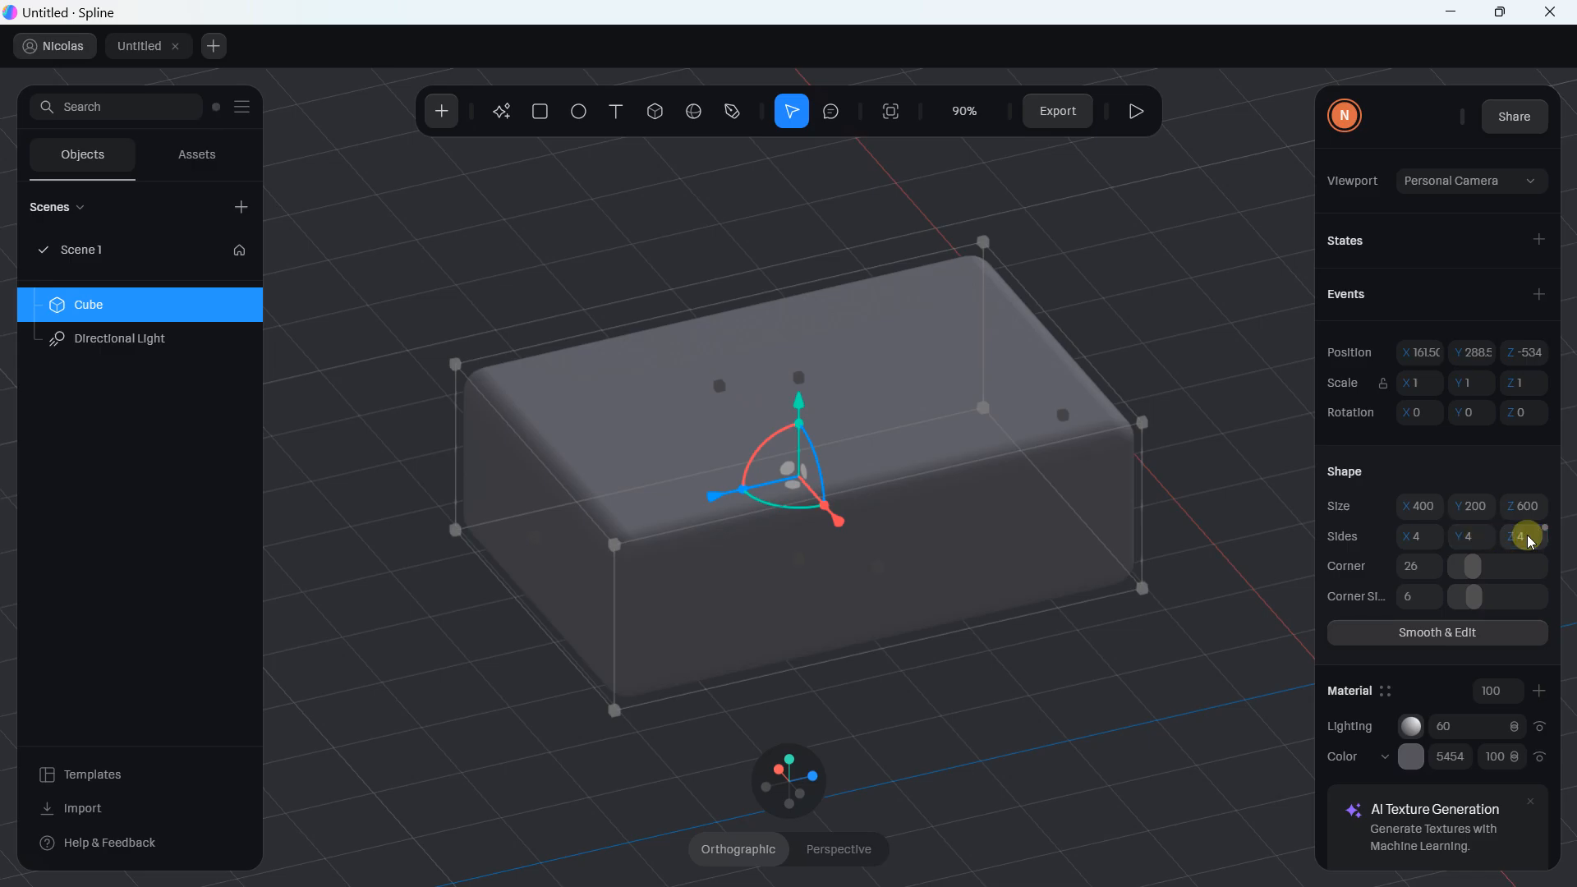
- Convert the block to a smooth editable mesh and raise two separate top faces, bringing its height to about 259
left_click(1475, 634)
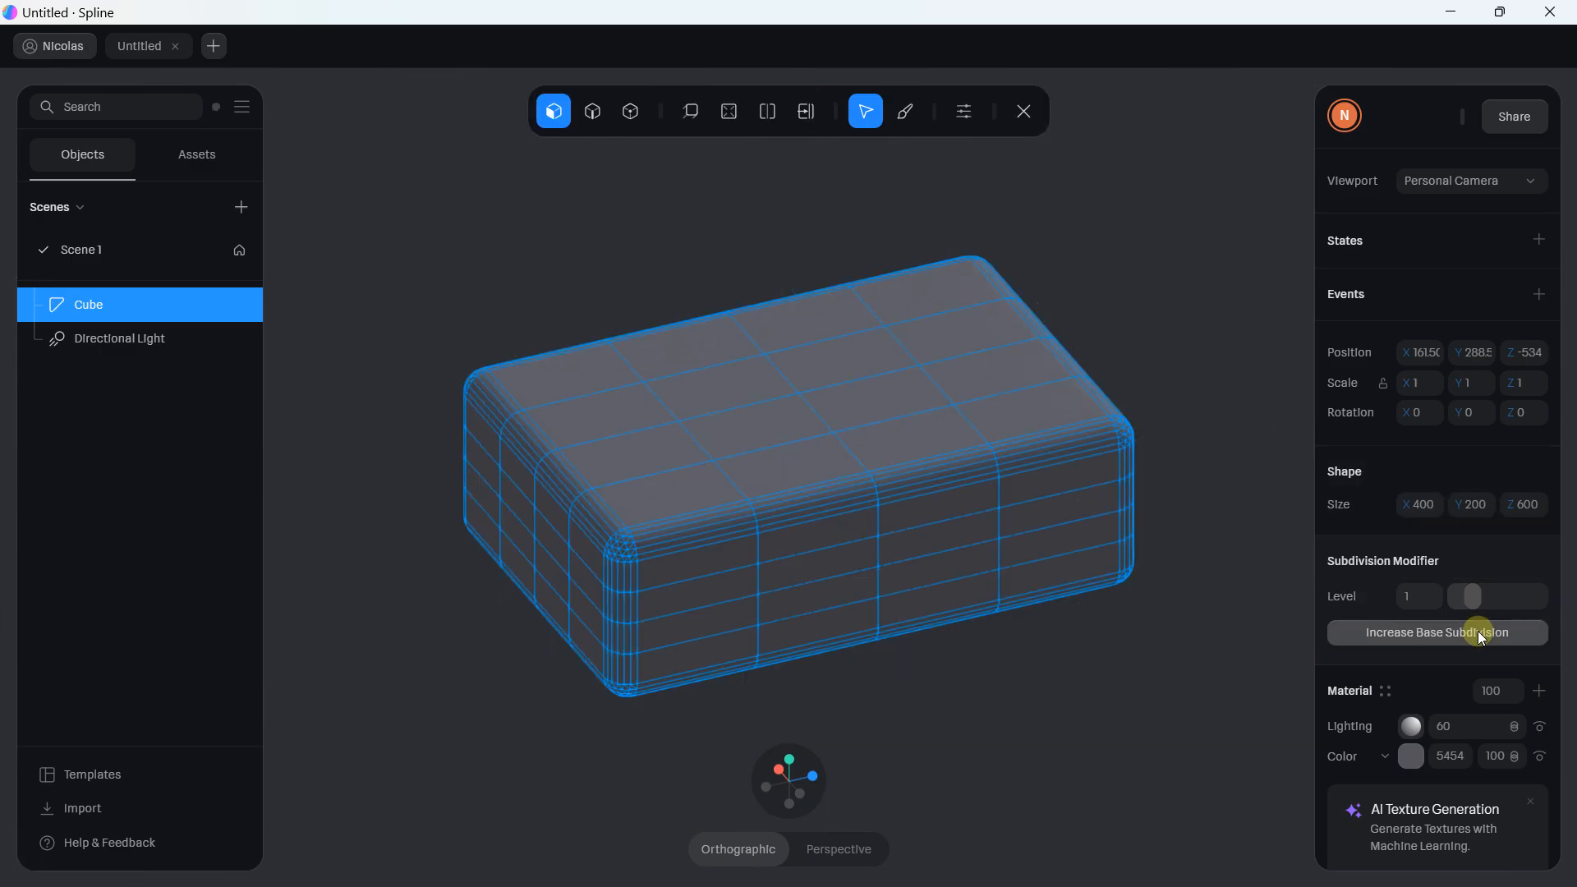
scroll(698, 338, "up", 2)
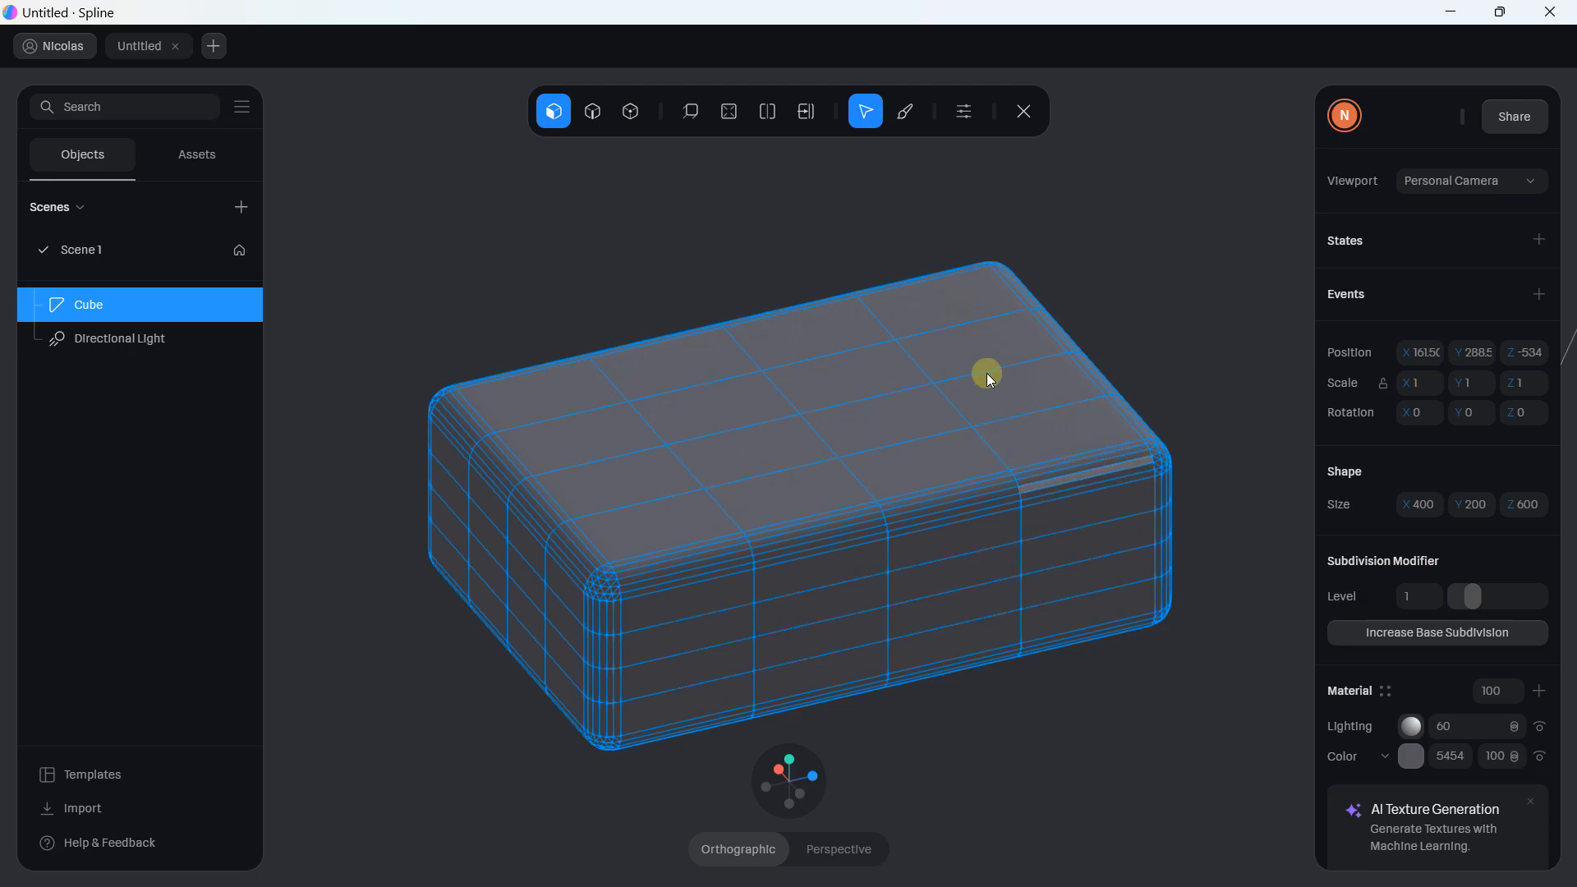
left_click(710, 397)
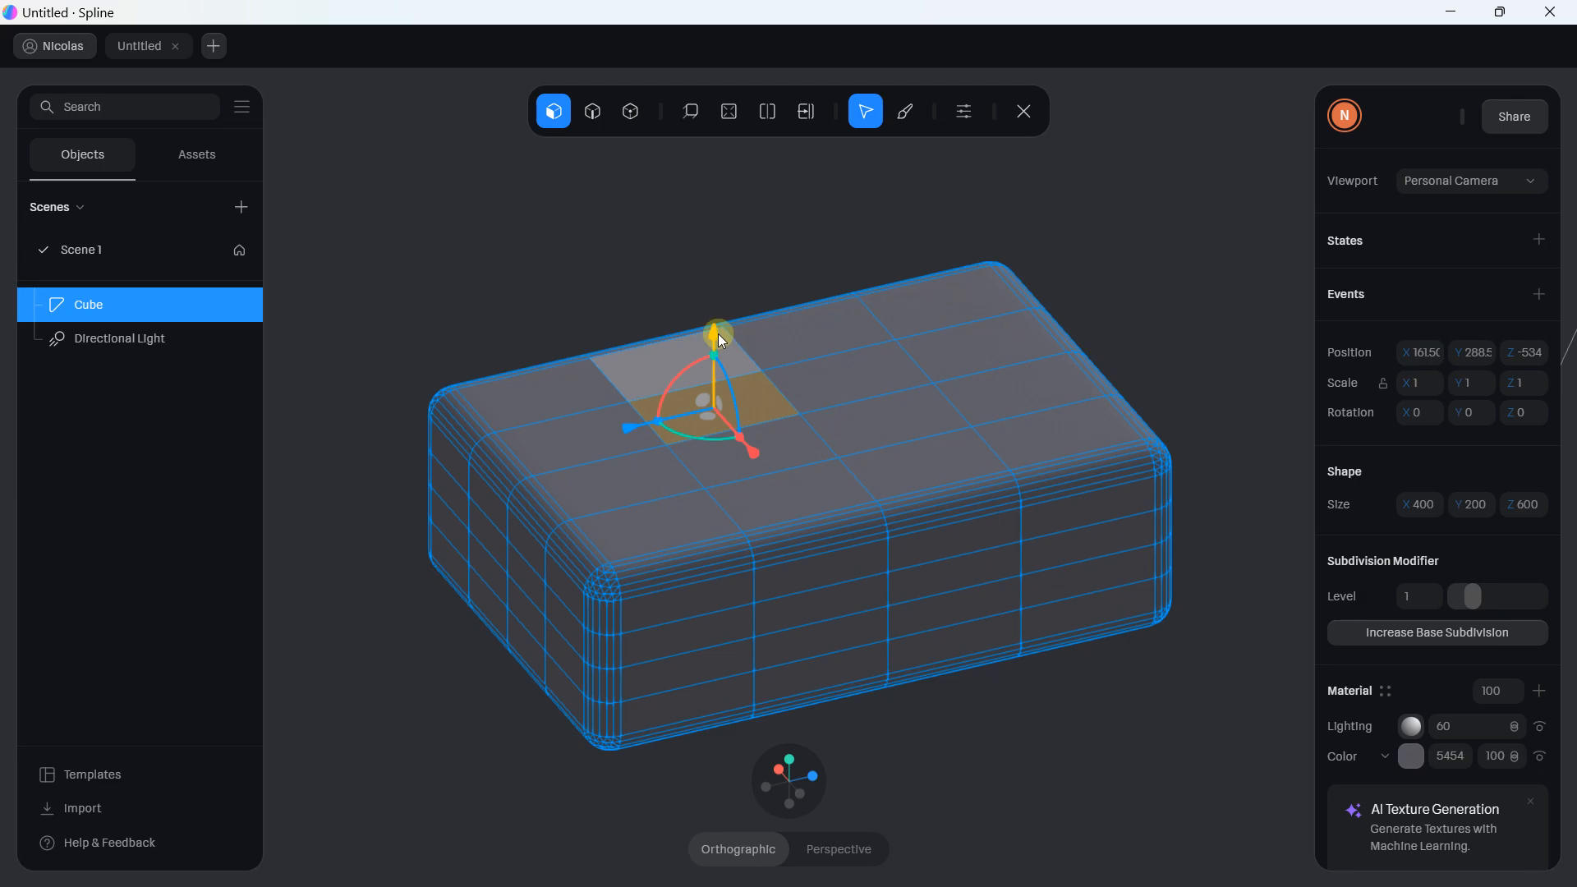
left_click_drag(718, 333, 713, 301)
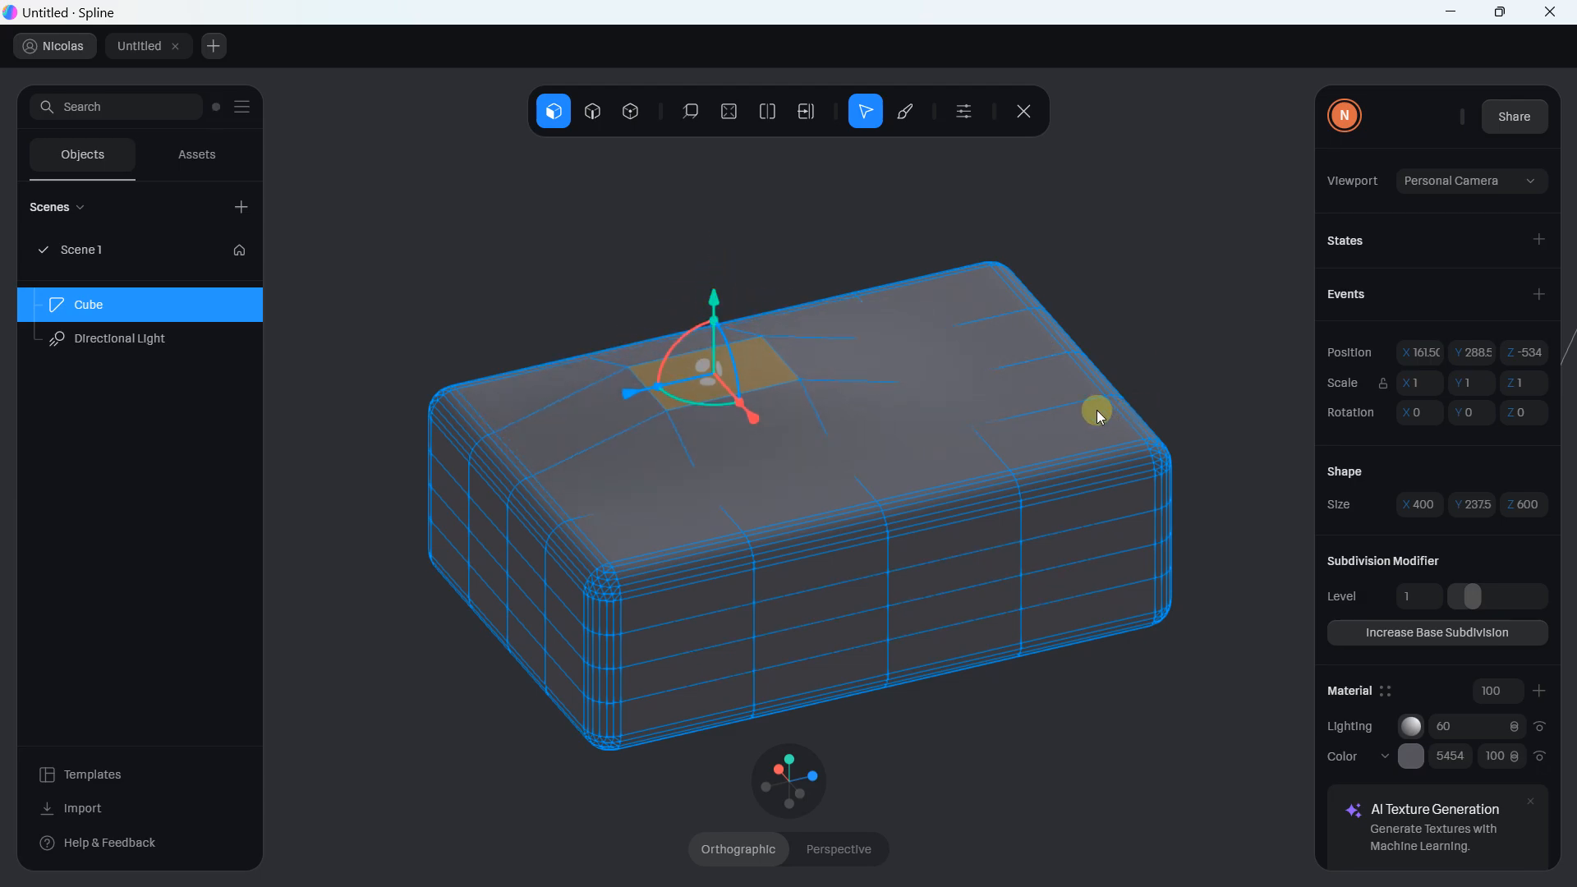
left_click(1055, 417)
mouse_move(1057, 341)
left_mouse_down()
mouse_move(1047, 288)
mouse_move(1047, 341)
left_mouse_up()
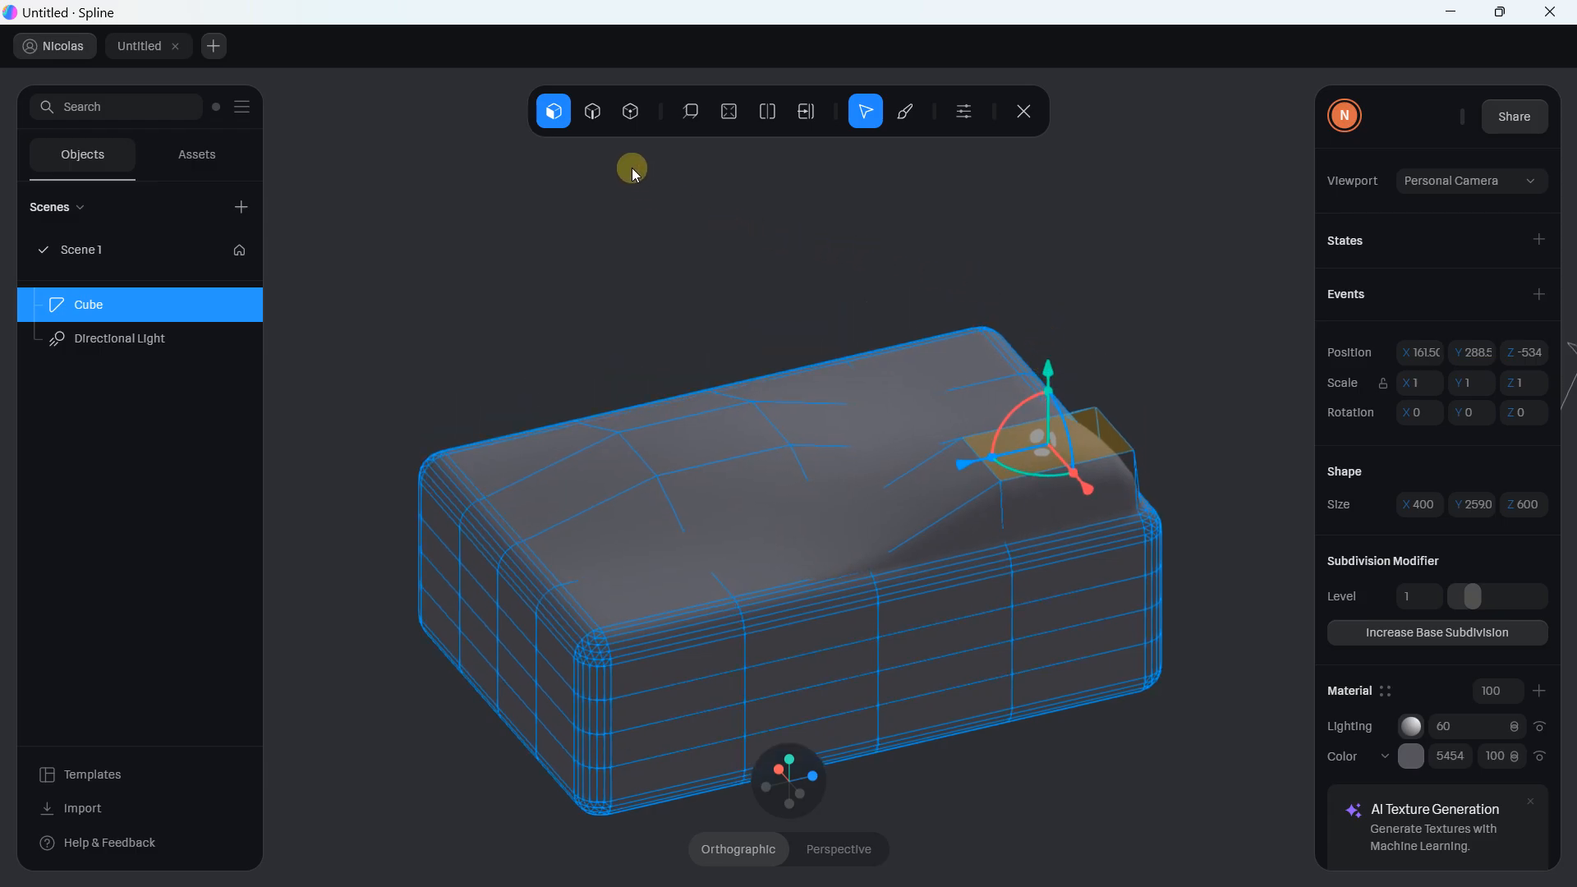
- Switch to edge editing and raise the outer edge of the first raised face, bringing the mesh height to about 307
left_click(594, 112)
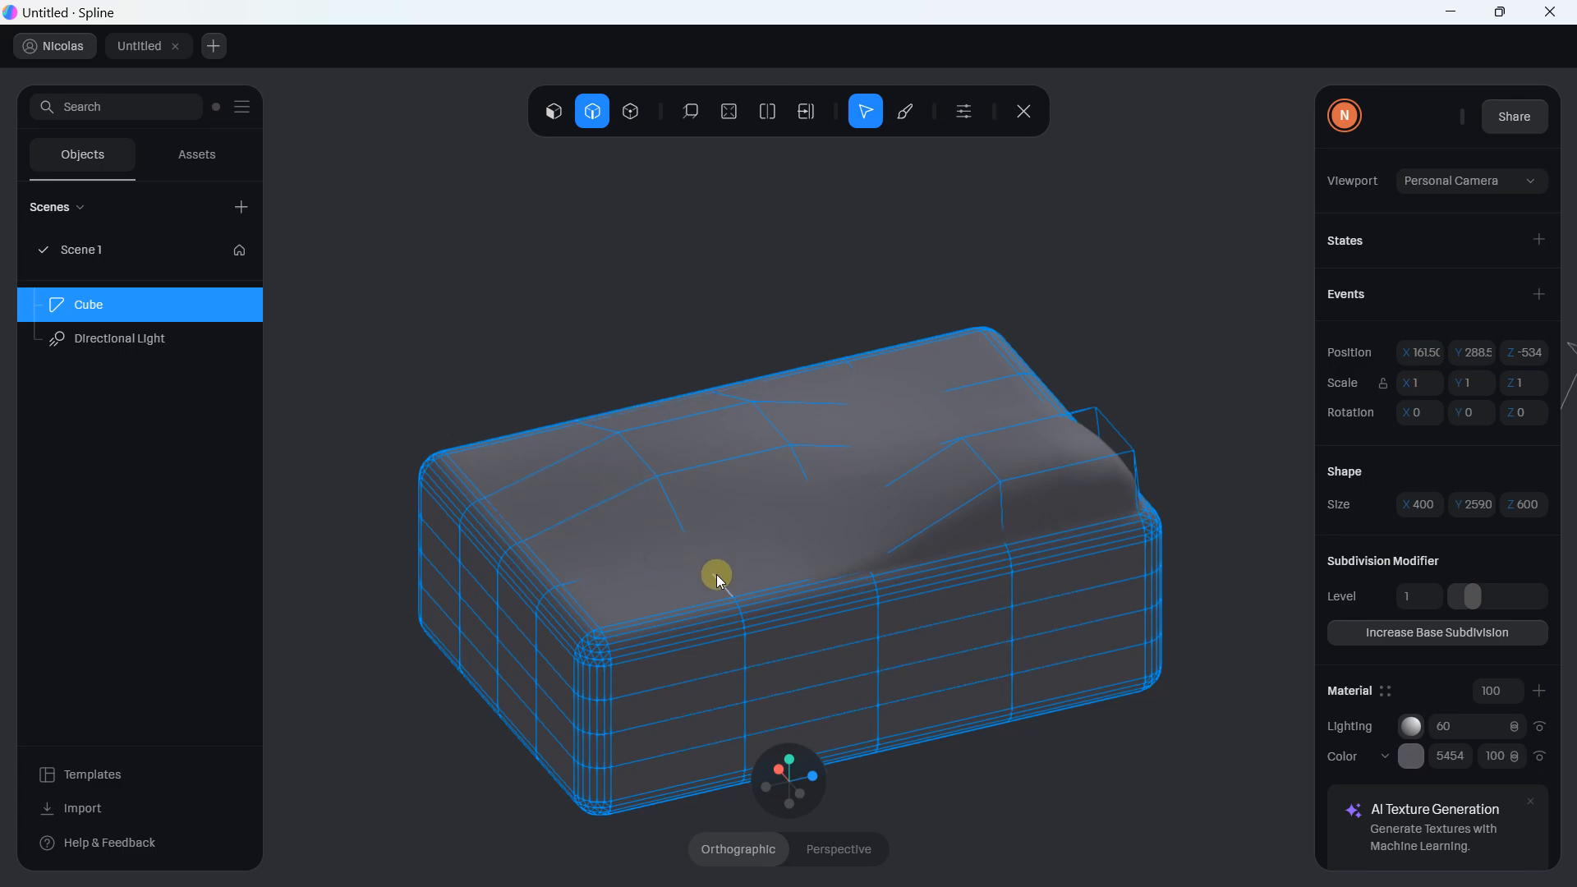
left_click(645, 449)
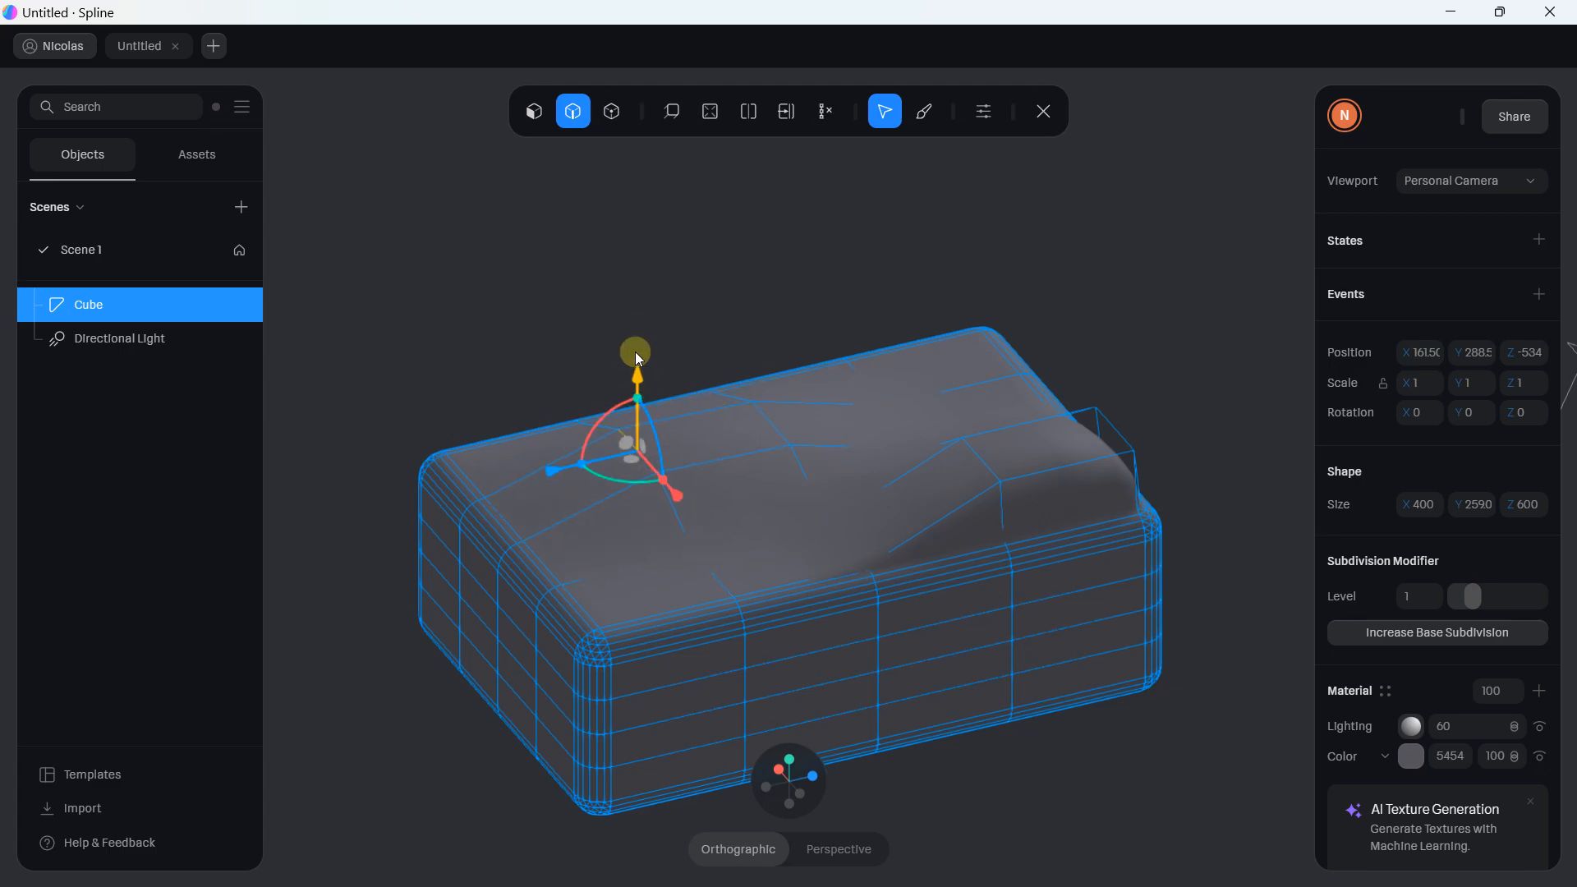
left_click_drag(639, 358, 634, 326)
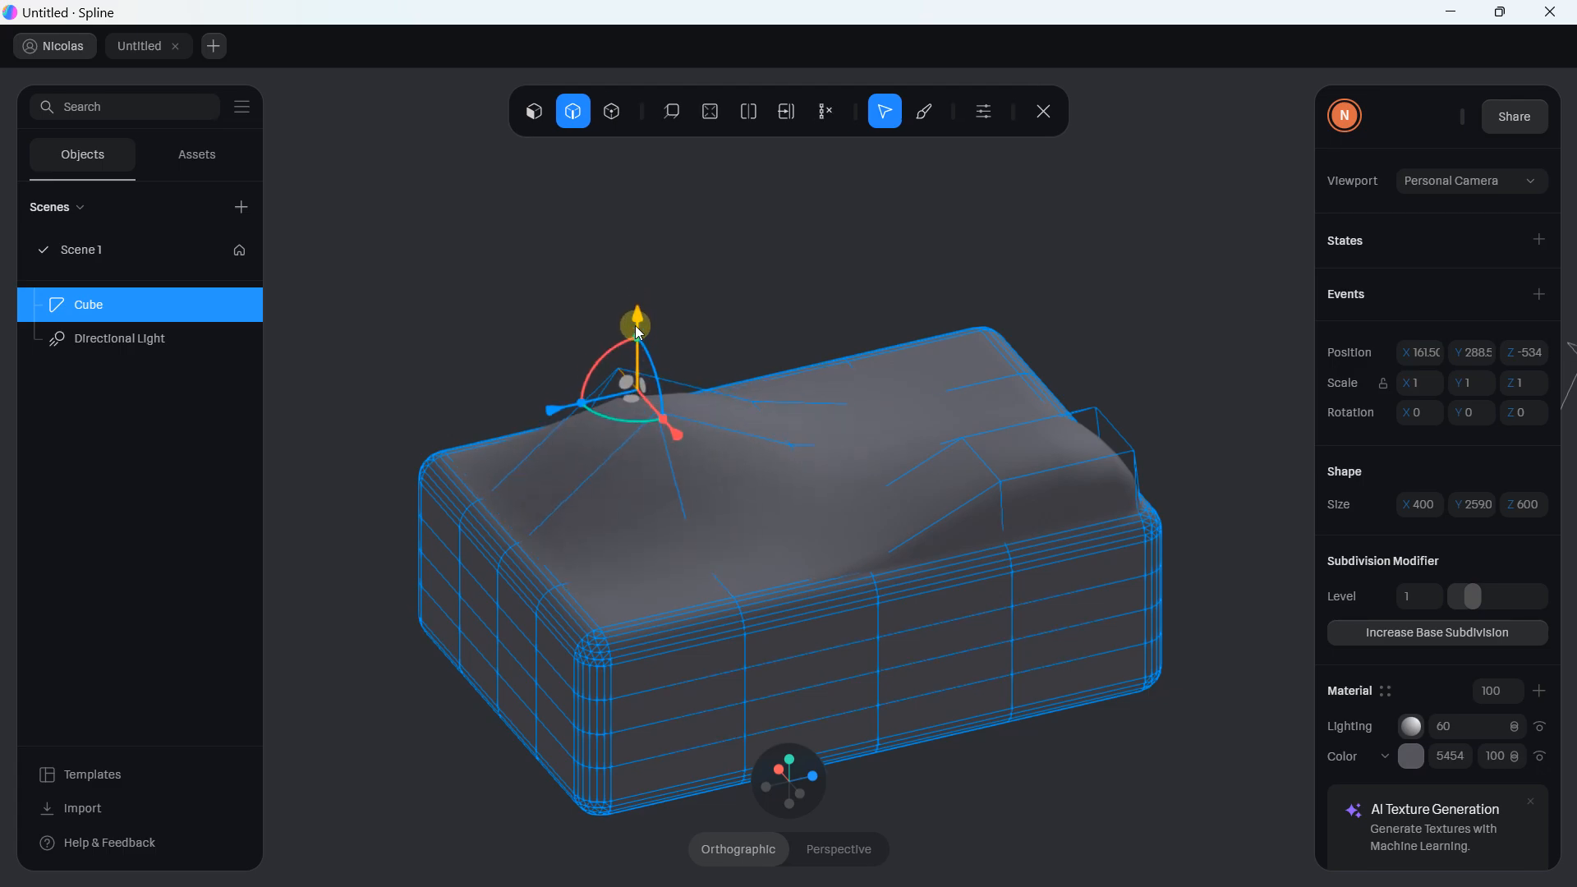
- Switch to vertex editing and raise the inner corner point of the second raised face, bringing the mesh height to about 331
left_click(609, 119)
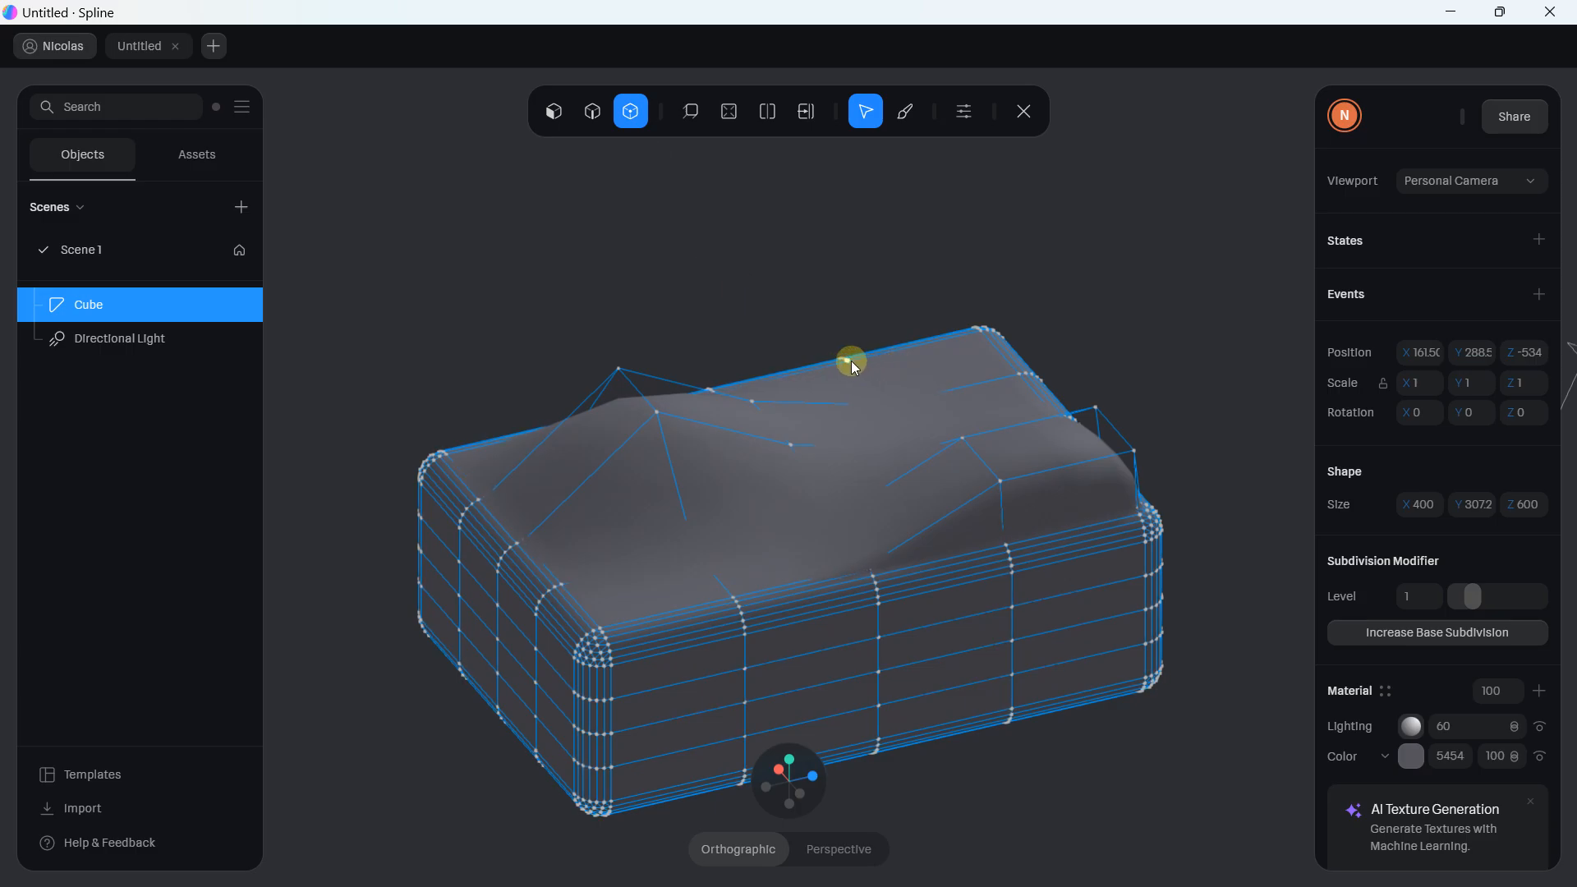
left_click(964, 439)
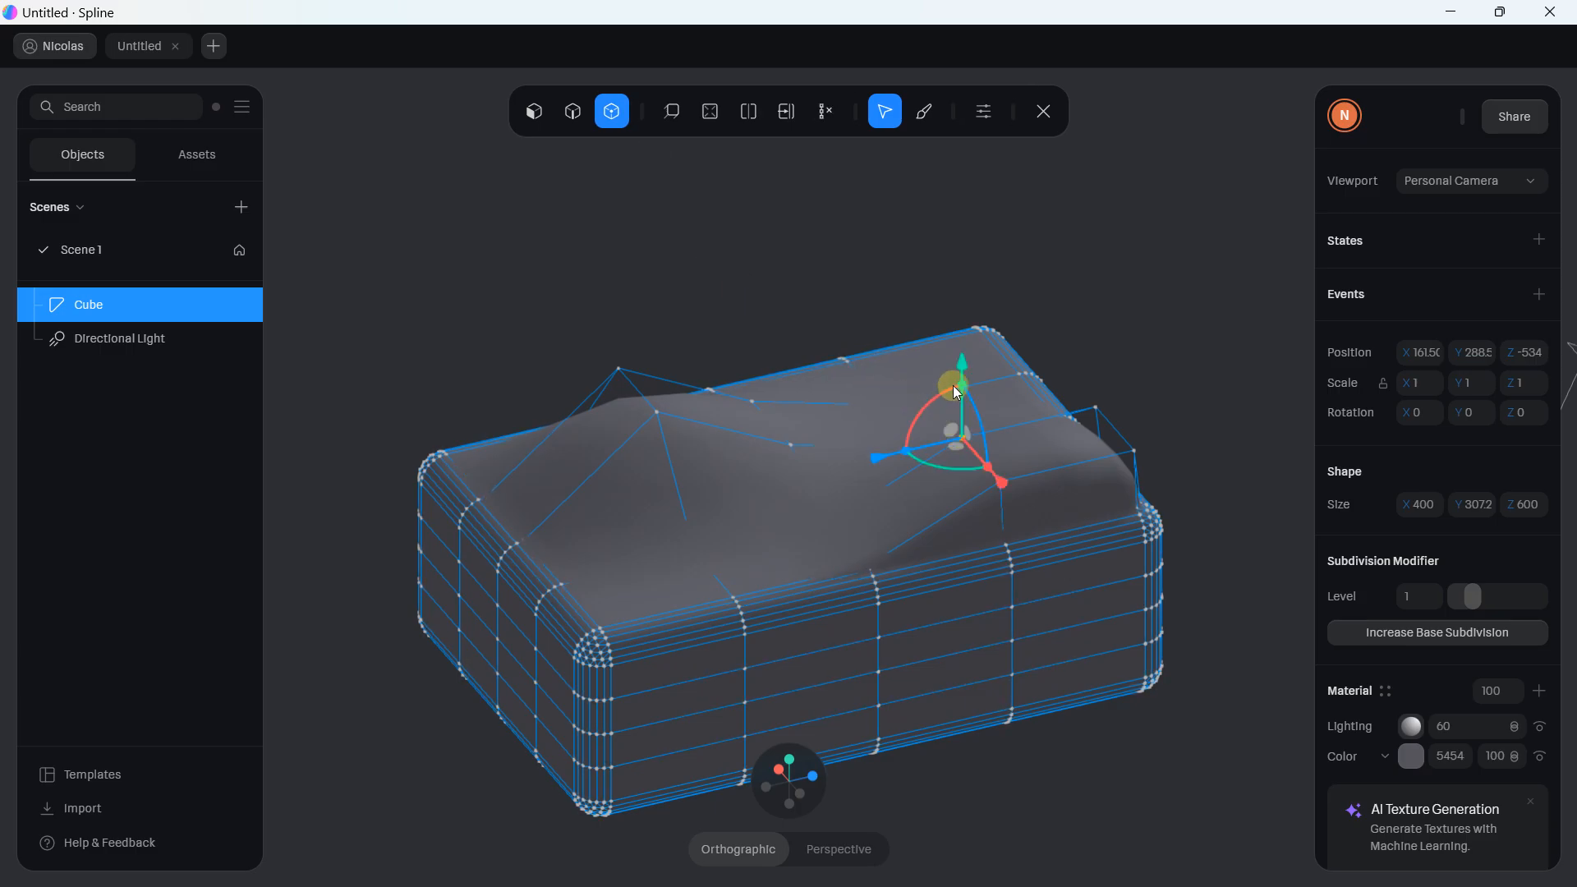
mouse_move(965, 345)
left_mouse_down()
mouse_move(957, 329)
mouse_move(950, 354)
left_mouse_up()
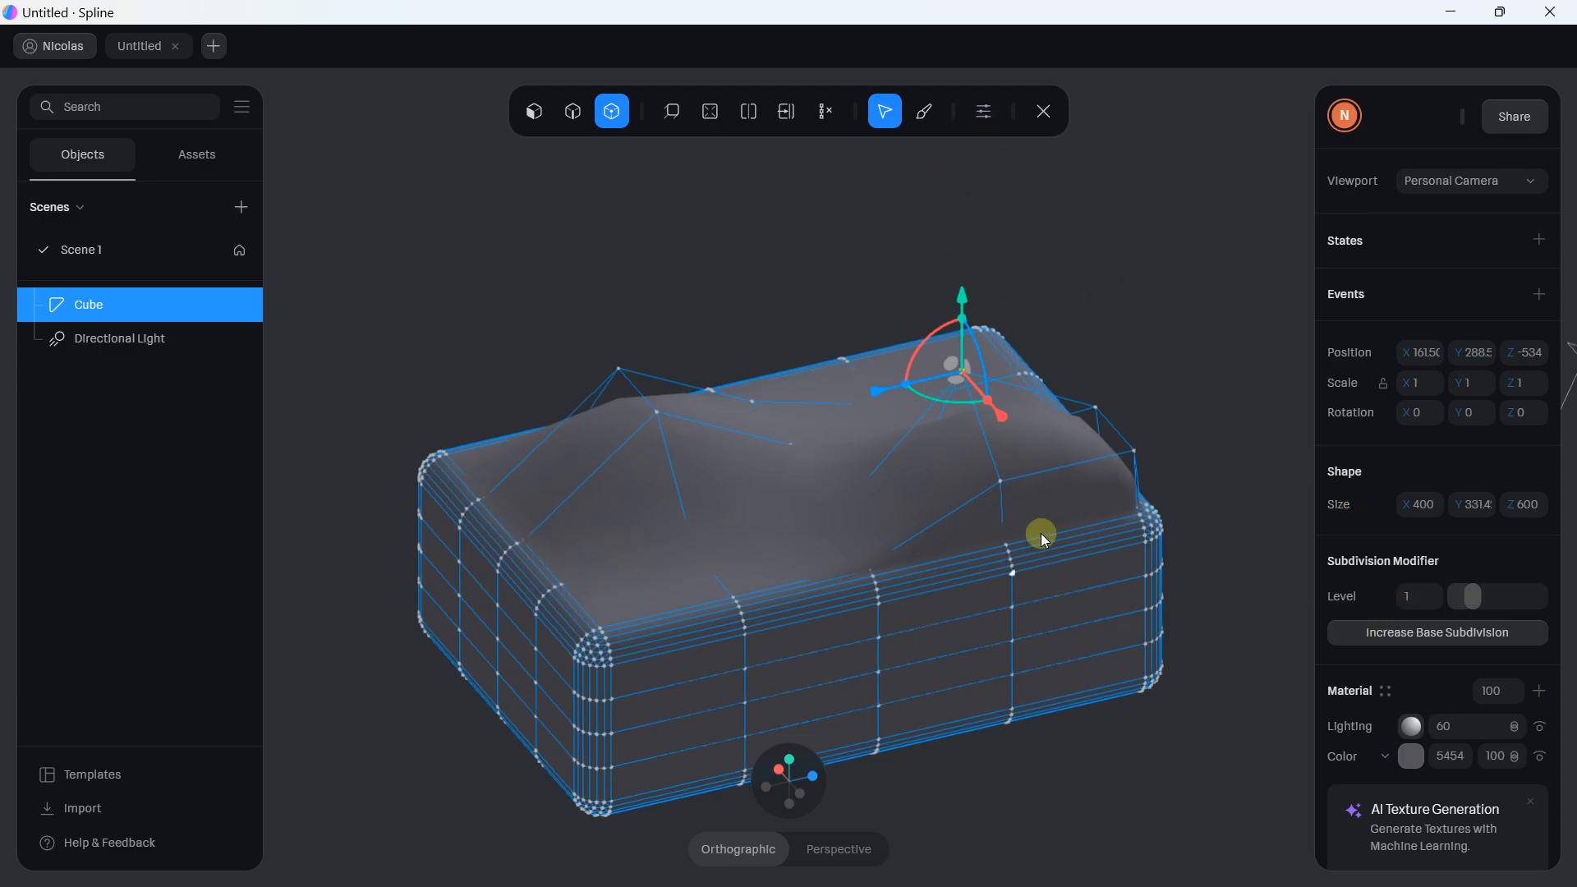
- Increase the mesh's base subdivision, leave mesh editing and deselect the block
middle_click_drag(1041, 534, 1015, 444)
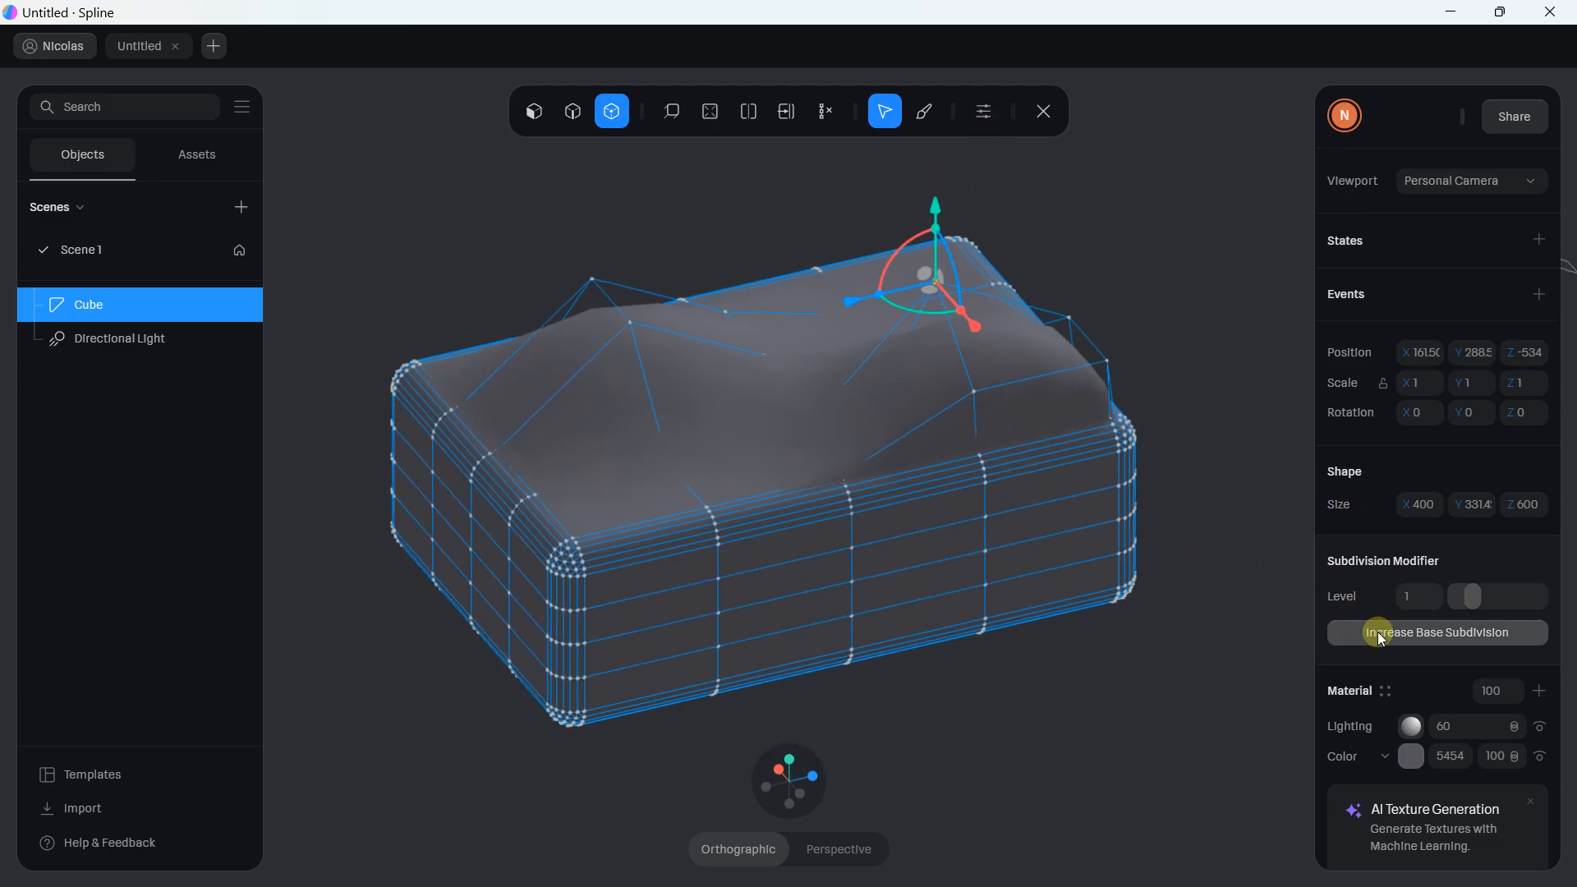
left_click(1380, 633)
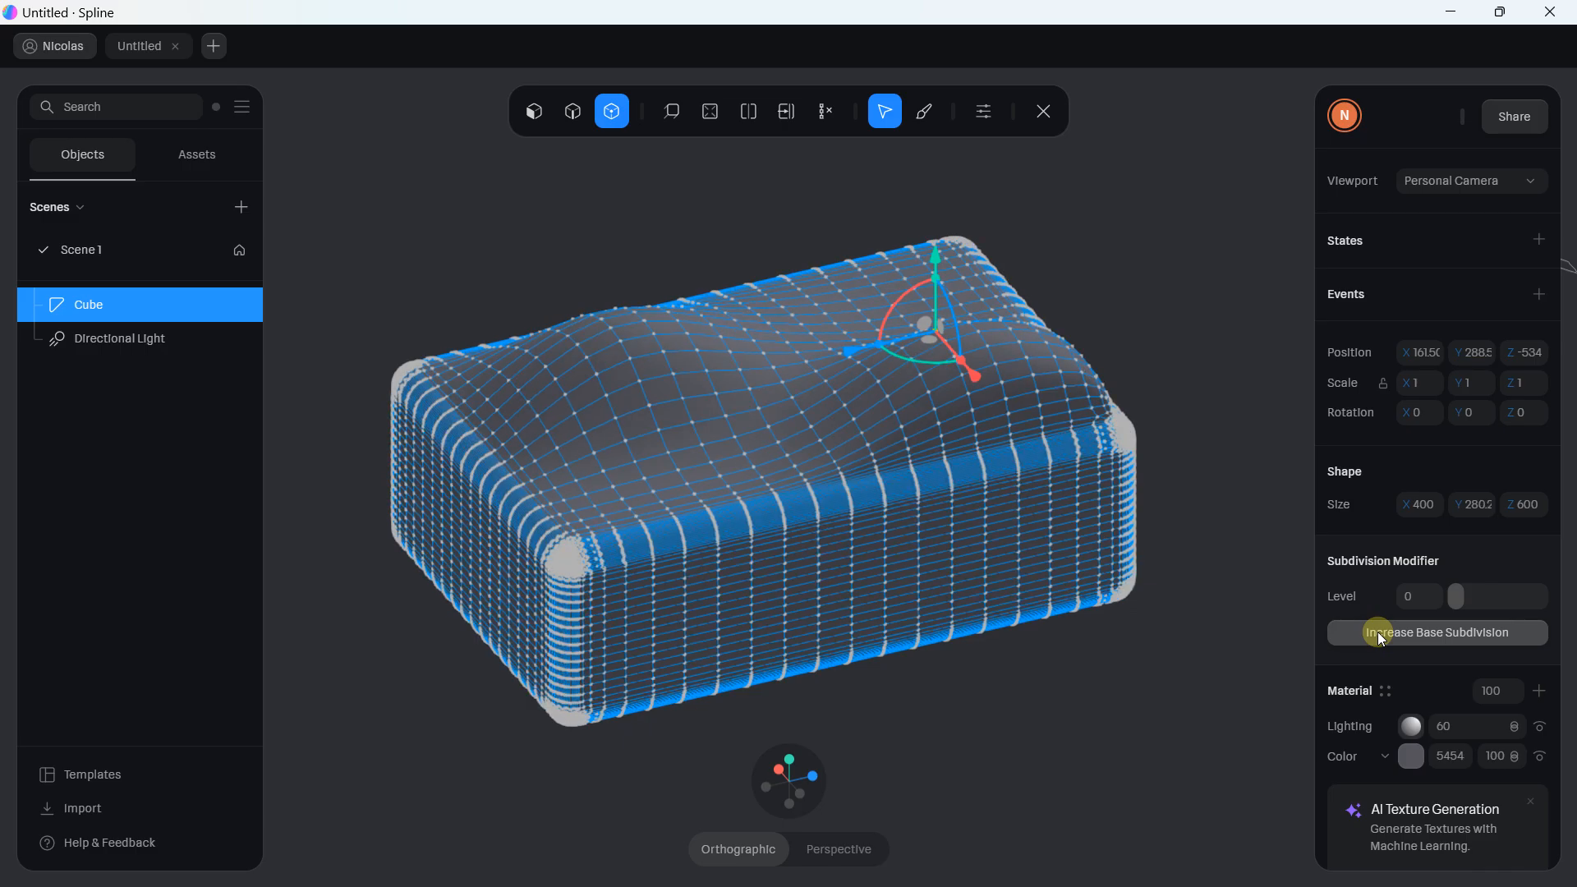
left_click(1041, 115)
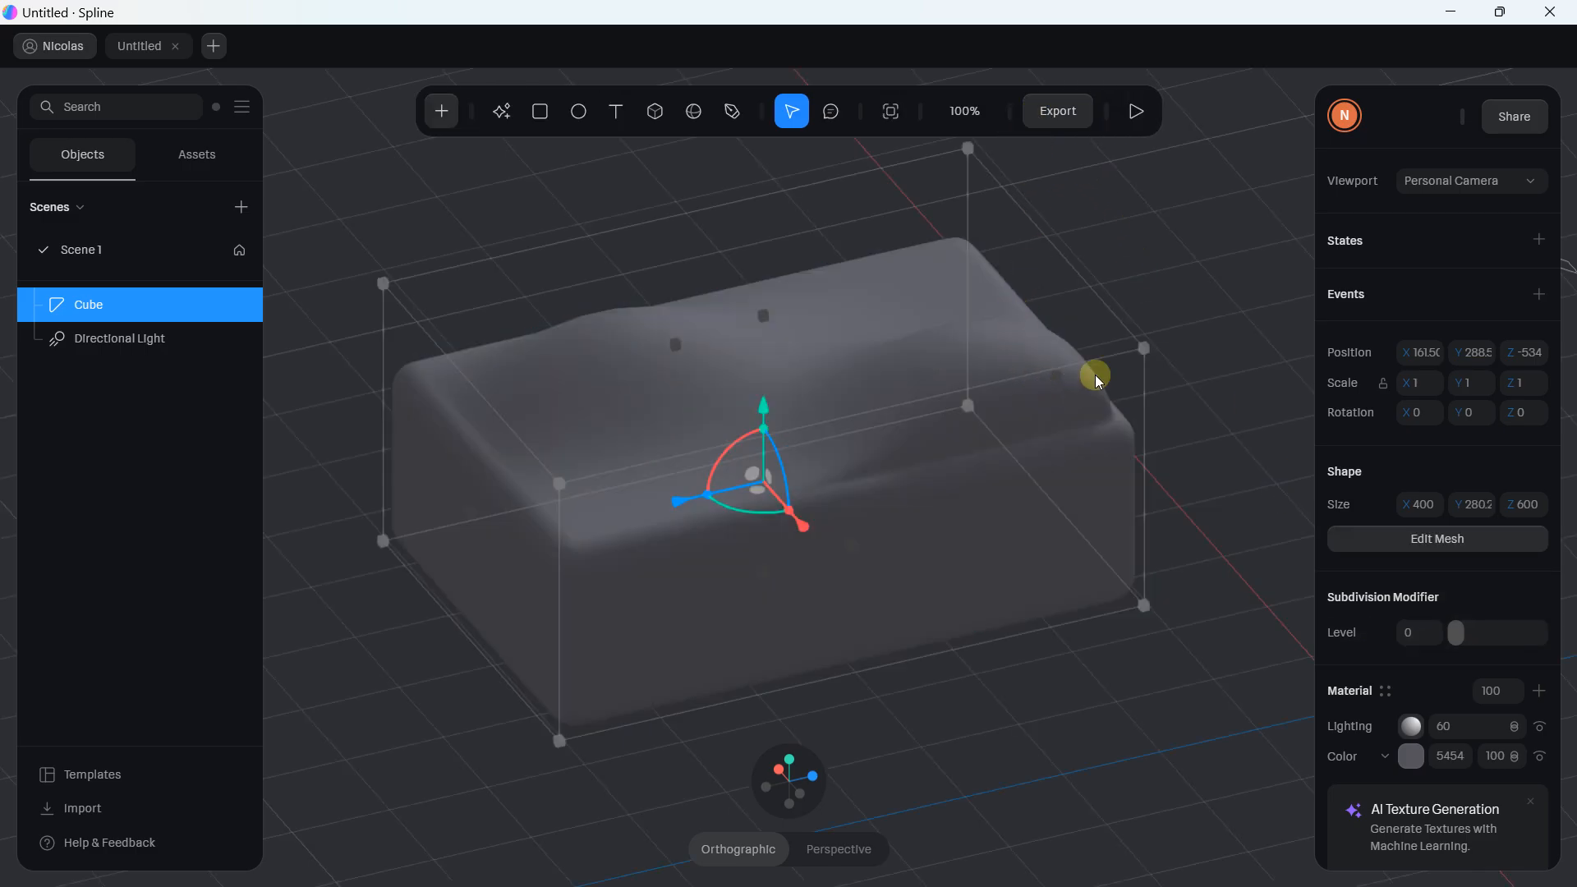
scroll(1080, 419, "down", 4)
left_click(1054, 406)
left_click(930, 366)
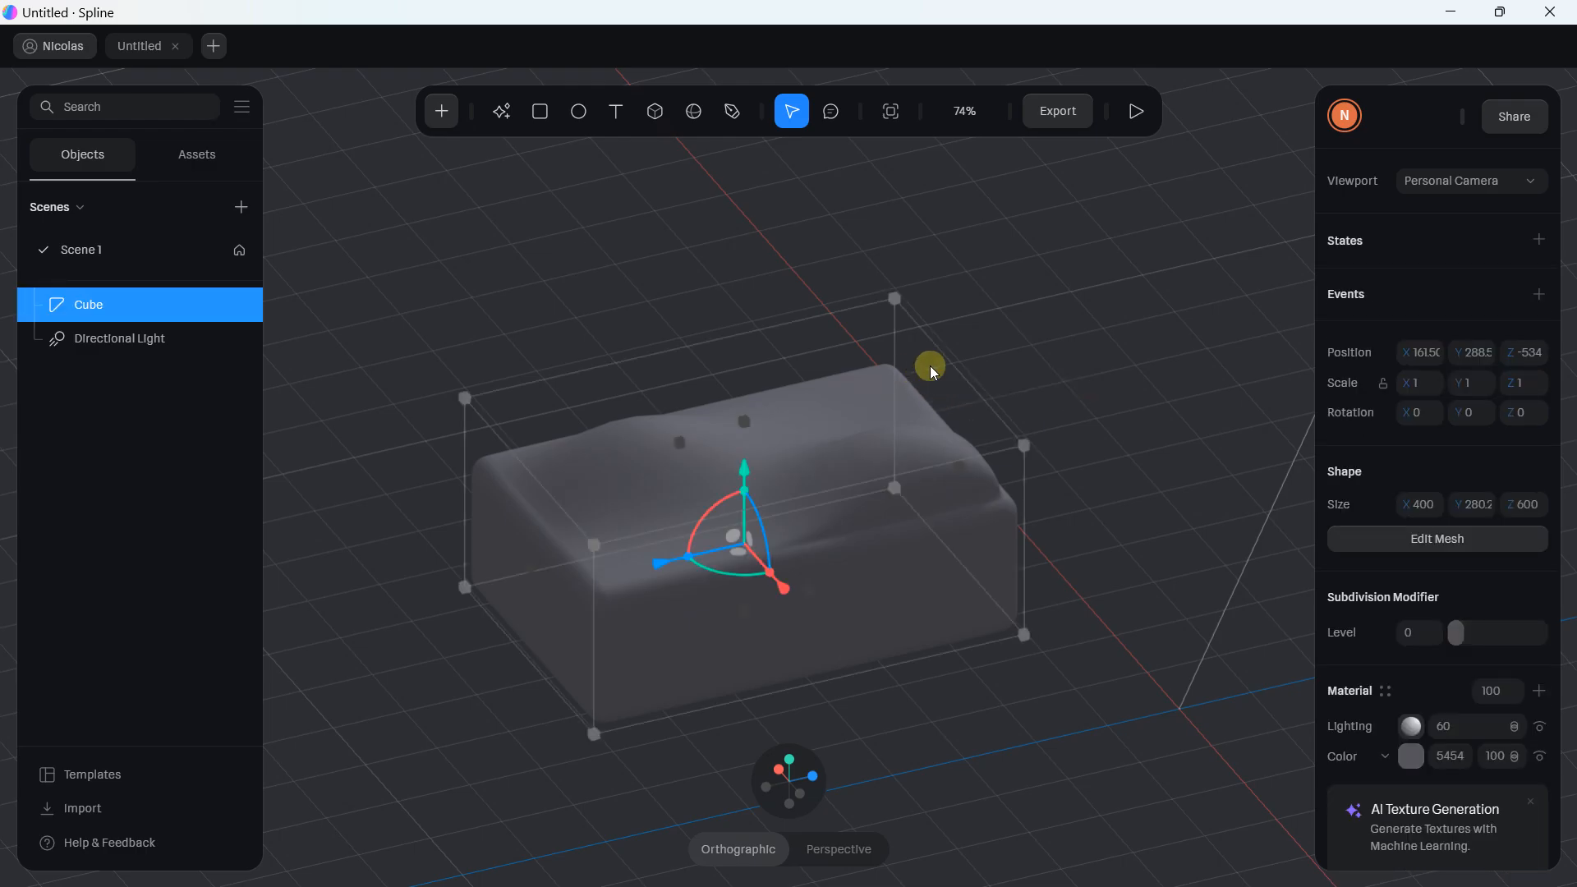
left_click(1033, 372)
scroll(986, 365, "down", 1)
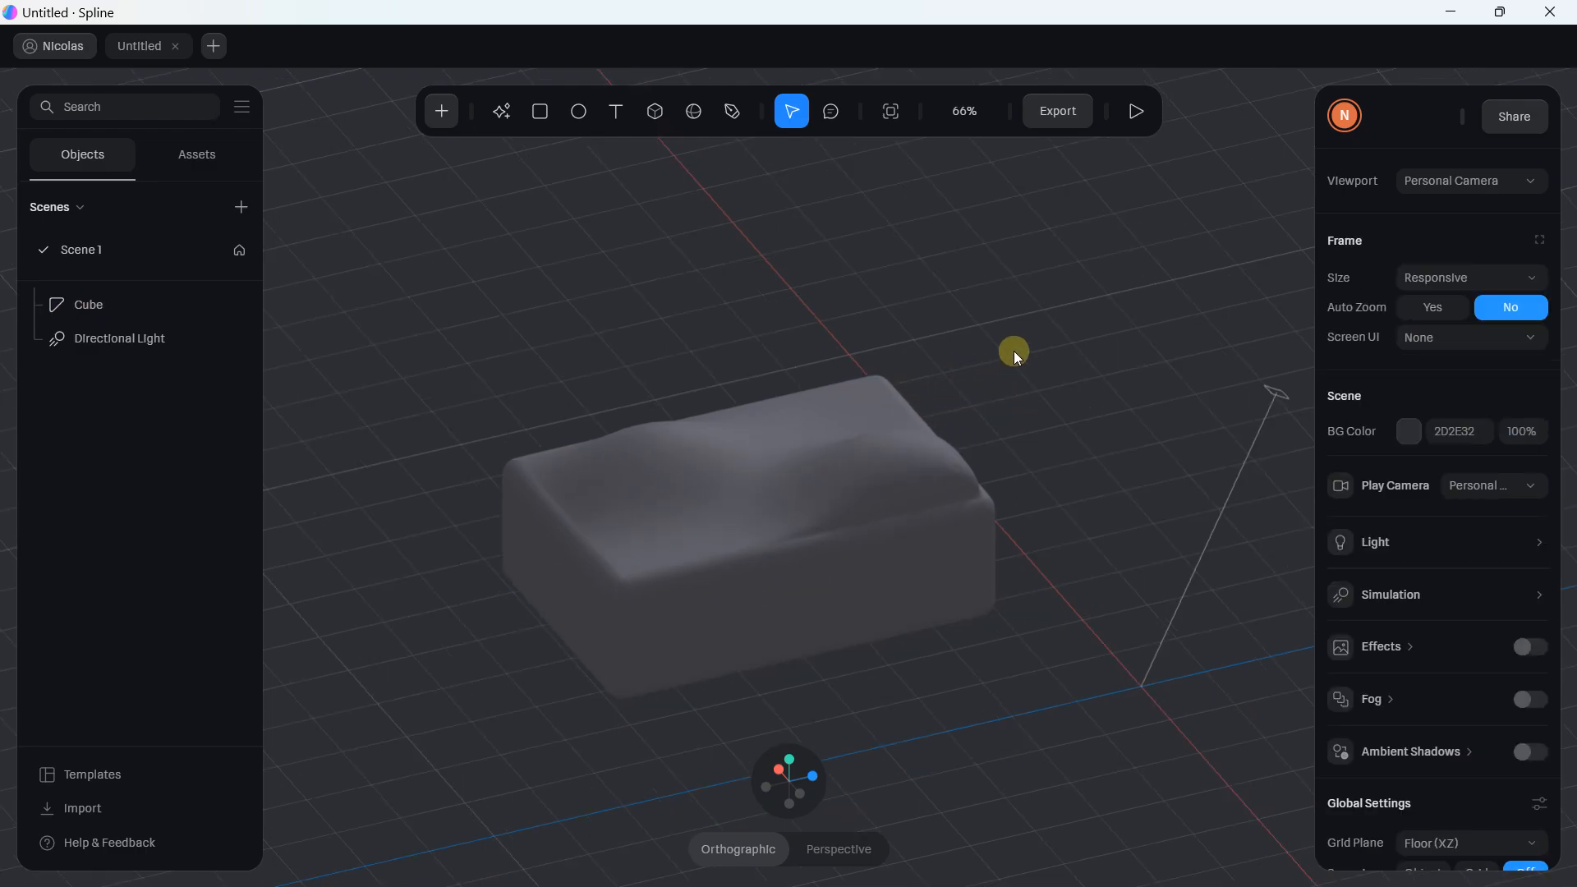
right_click_drag(1014, 352, 876, 416)
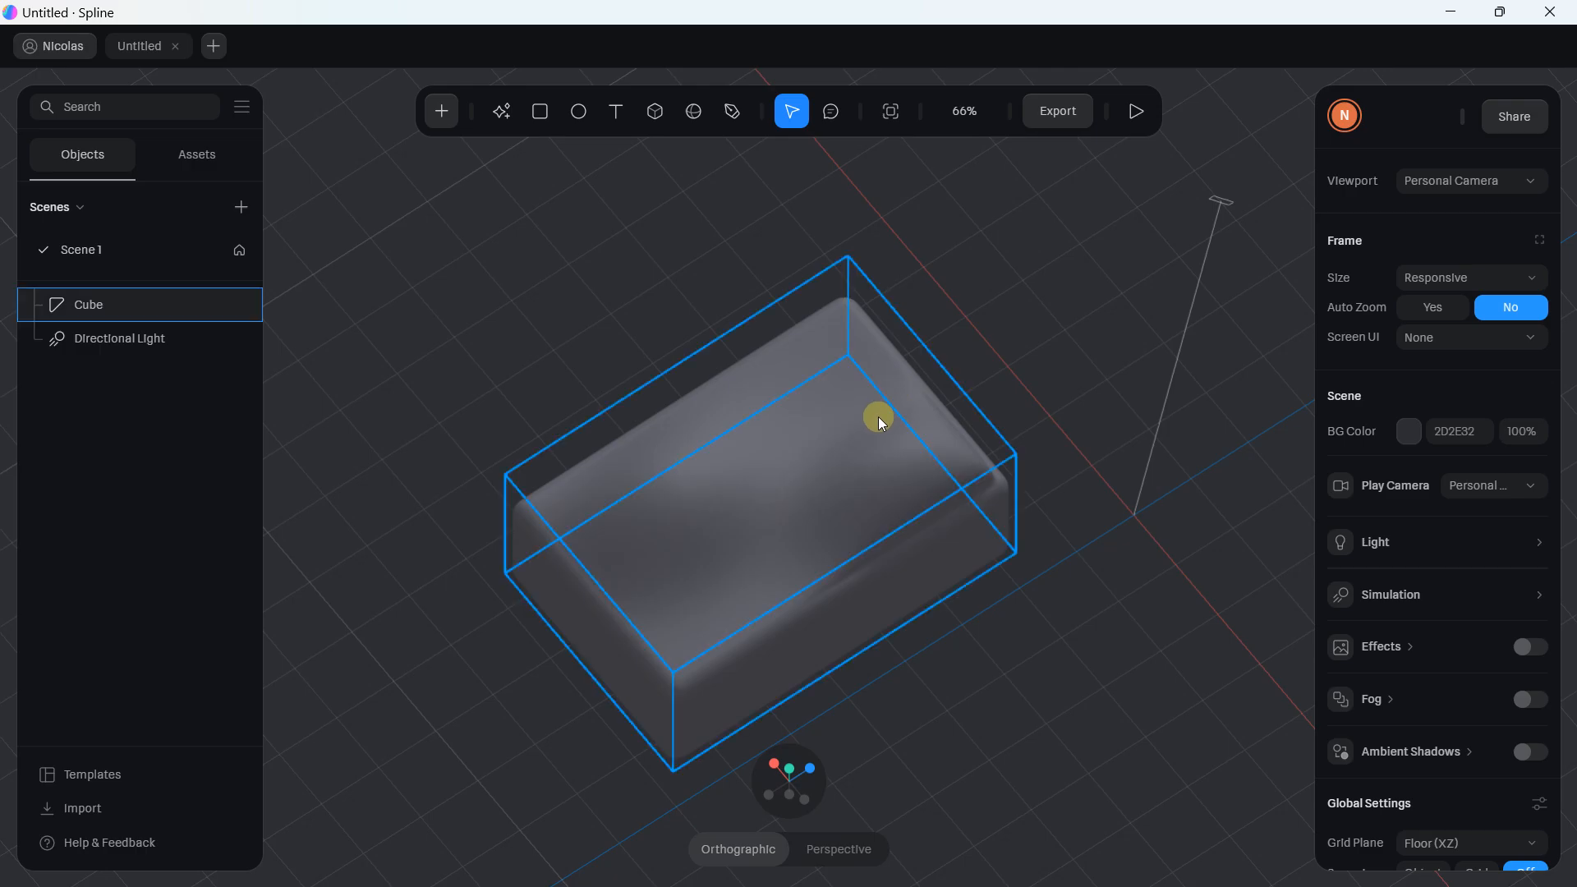
- Select the smoothed block mesh and delete it from the scene
left_click(772, 390)
left_click_drag(766, 503, 692, 565)
left_click_drag(799, 570, 822, 607)
scroll(784, 447, "down", 3)
left_click_drag(1063, 336, 1038, 323, "alt")
left_click(1038, 323)
left_click(875, 411)
key("Delete")
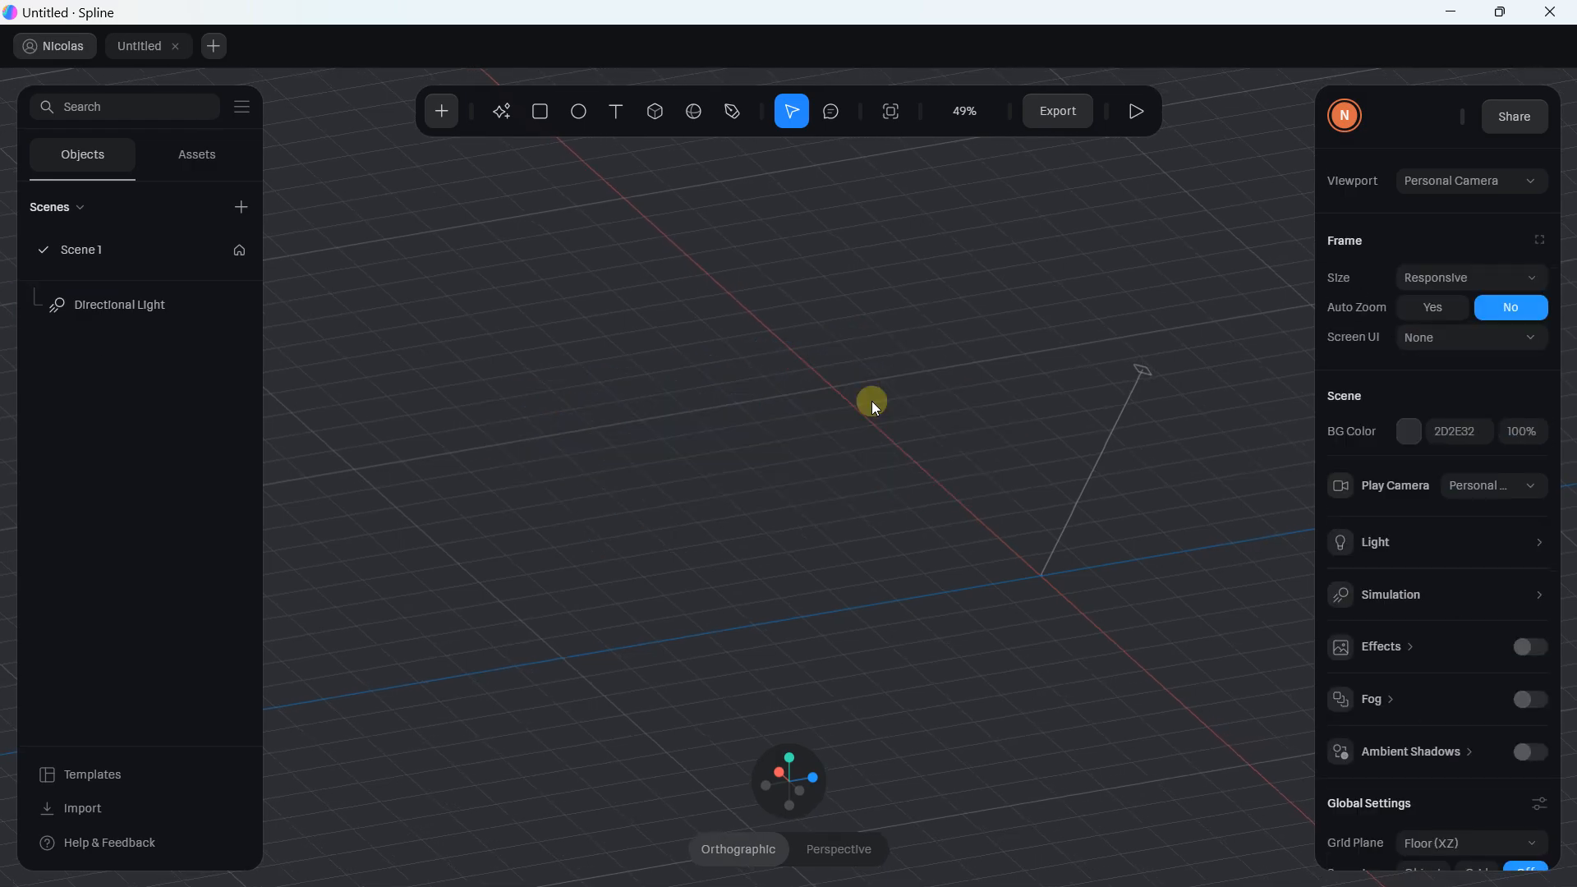
- Add a sphere about 371 in diameter, drawn from the grid origin
left_click(443, 112)
scroll(495, 343, "down", 5)
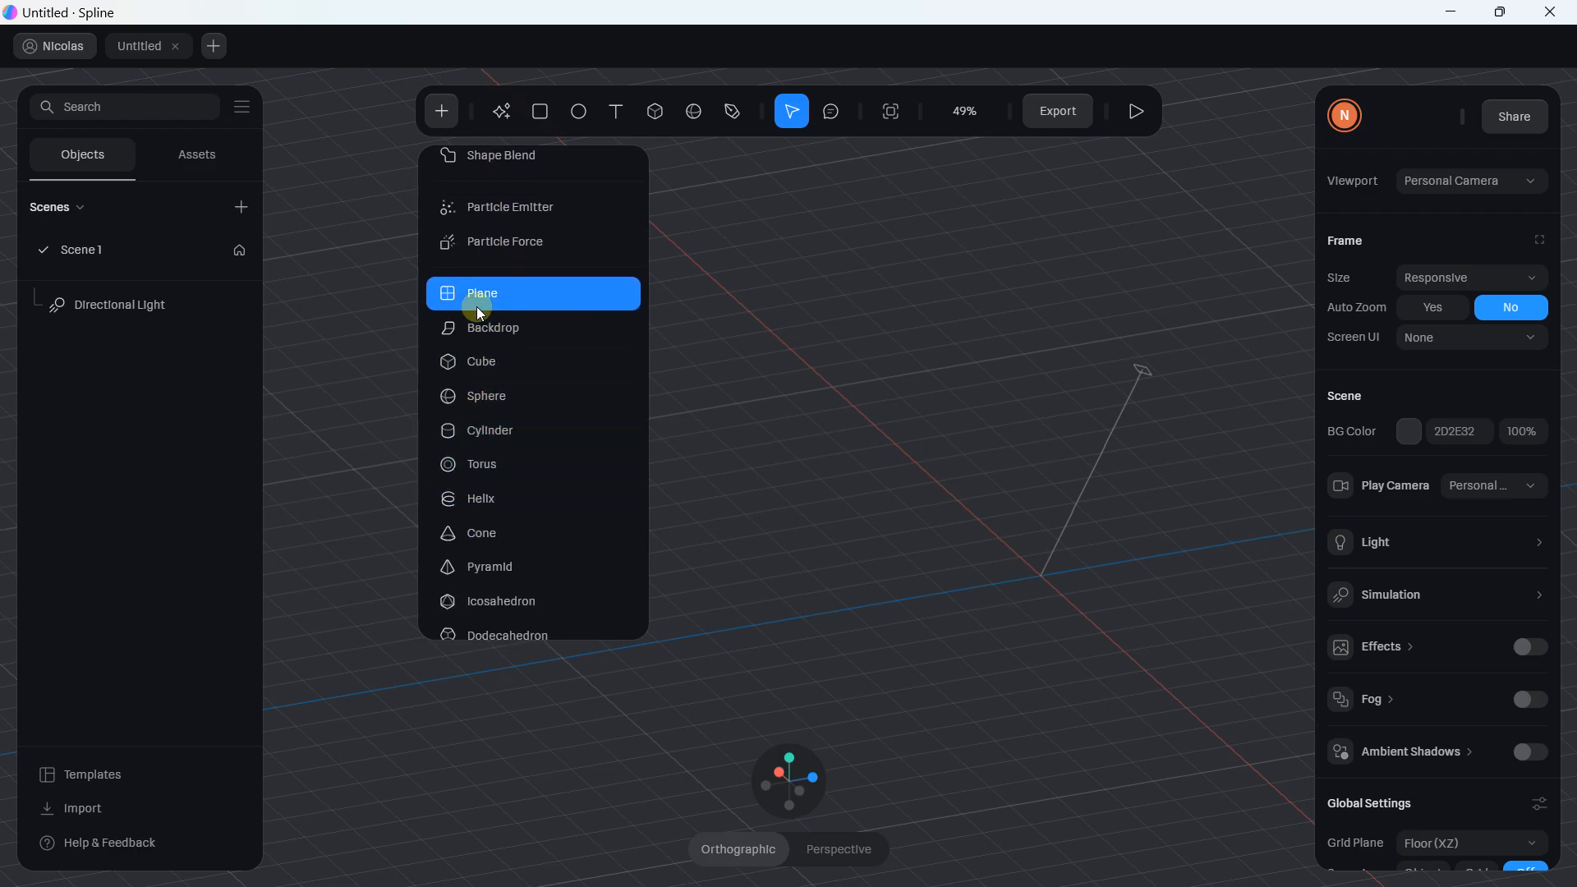
left_click(485, 401)
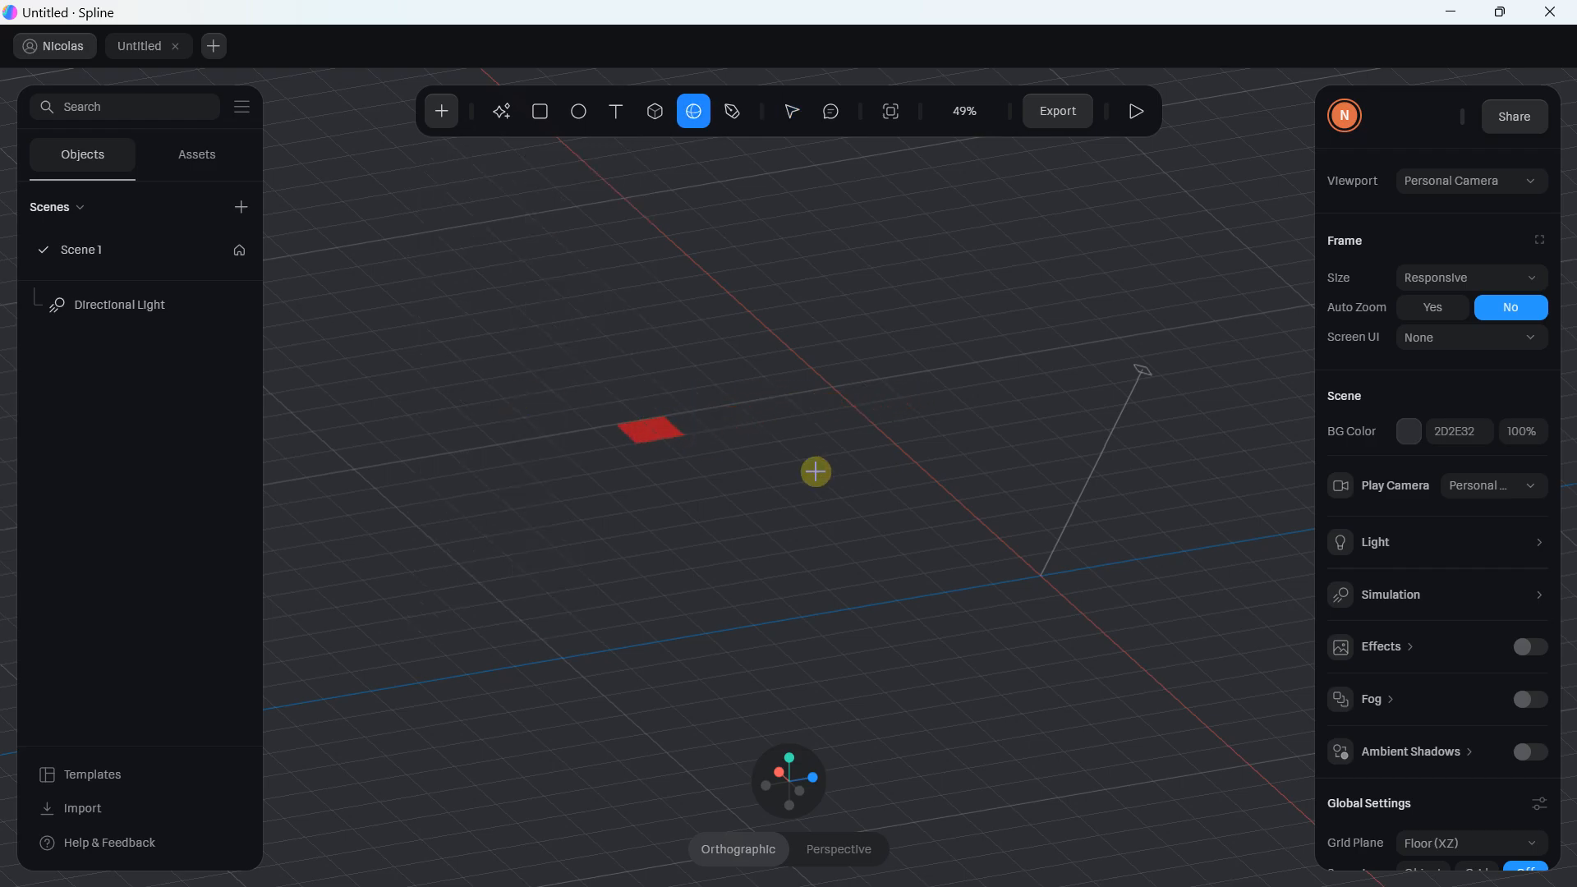
mouse_move(1051, 579)
left_mouse_down()
mouse_move(1008, 504)
mouse_move(1035, 440)
left_mouse_up()
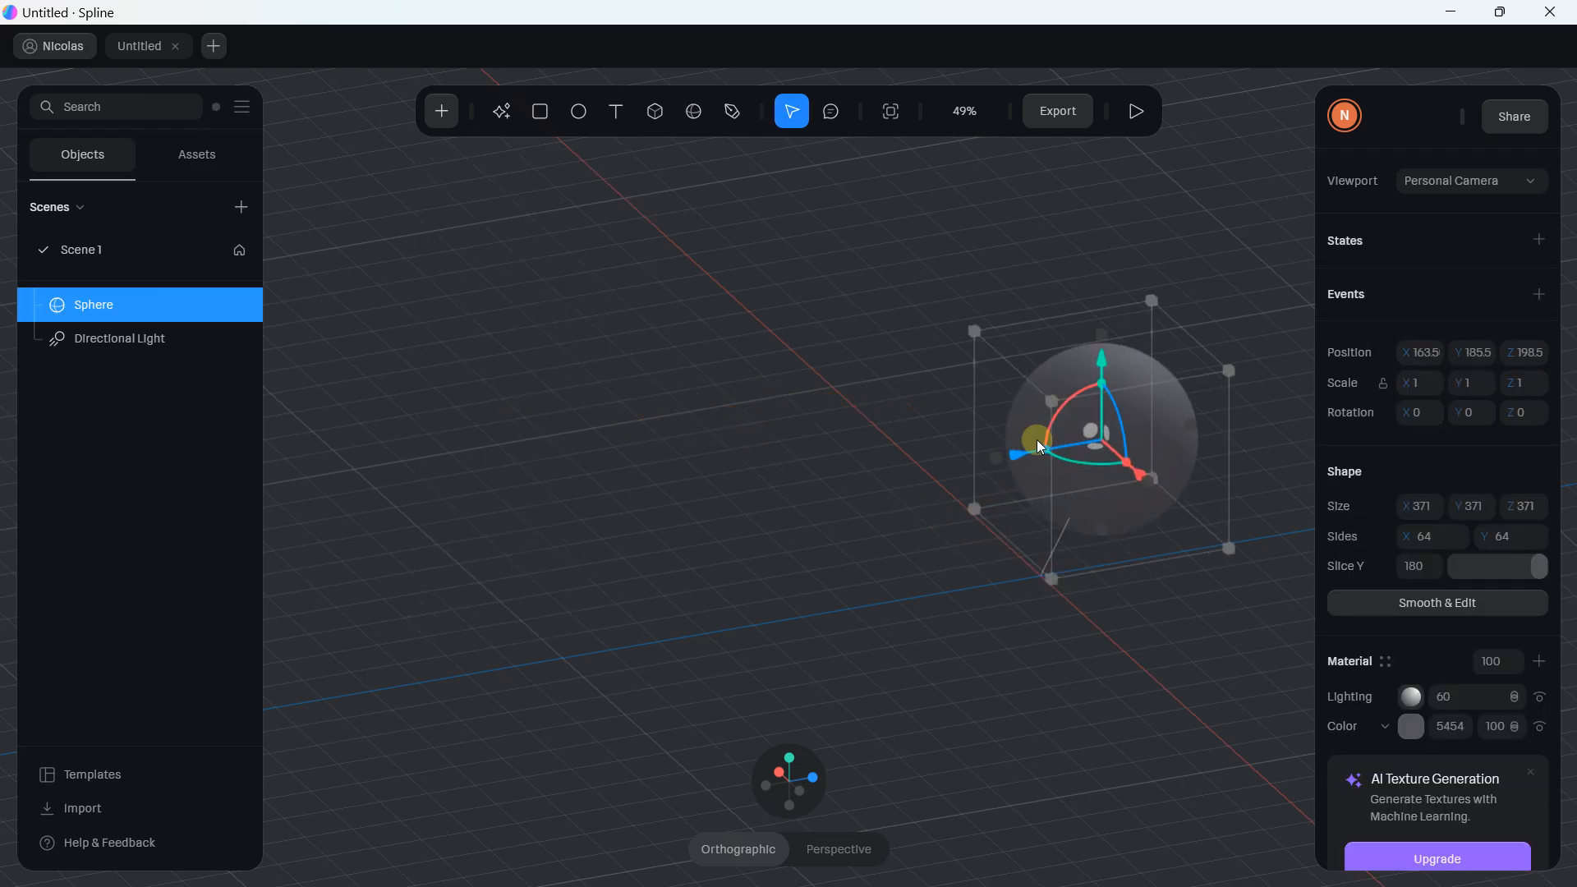
- Lower the sphere to about Y 153 and move it along its Z axis to about 17
middle_click_drag(1035, 440, 718, 457)
scroll(723, 448, "up", 3)
left_click_drag(770, 358, 768, 393)
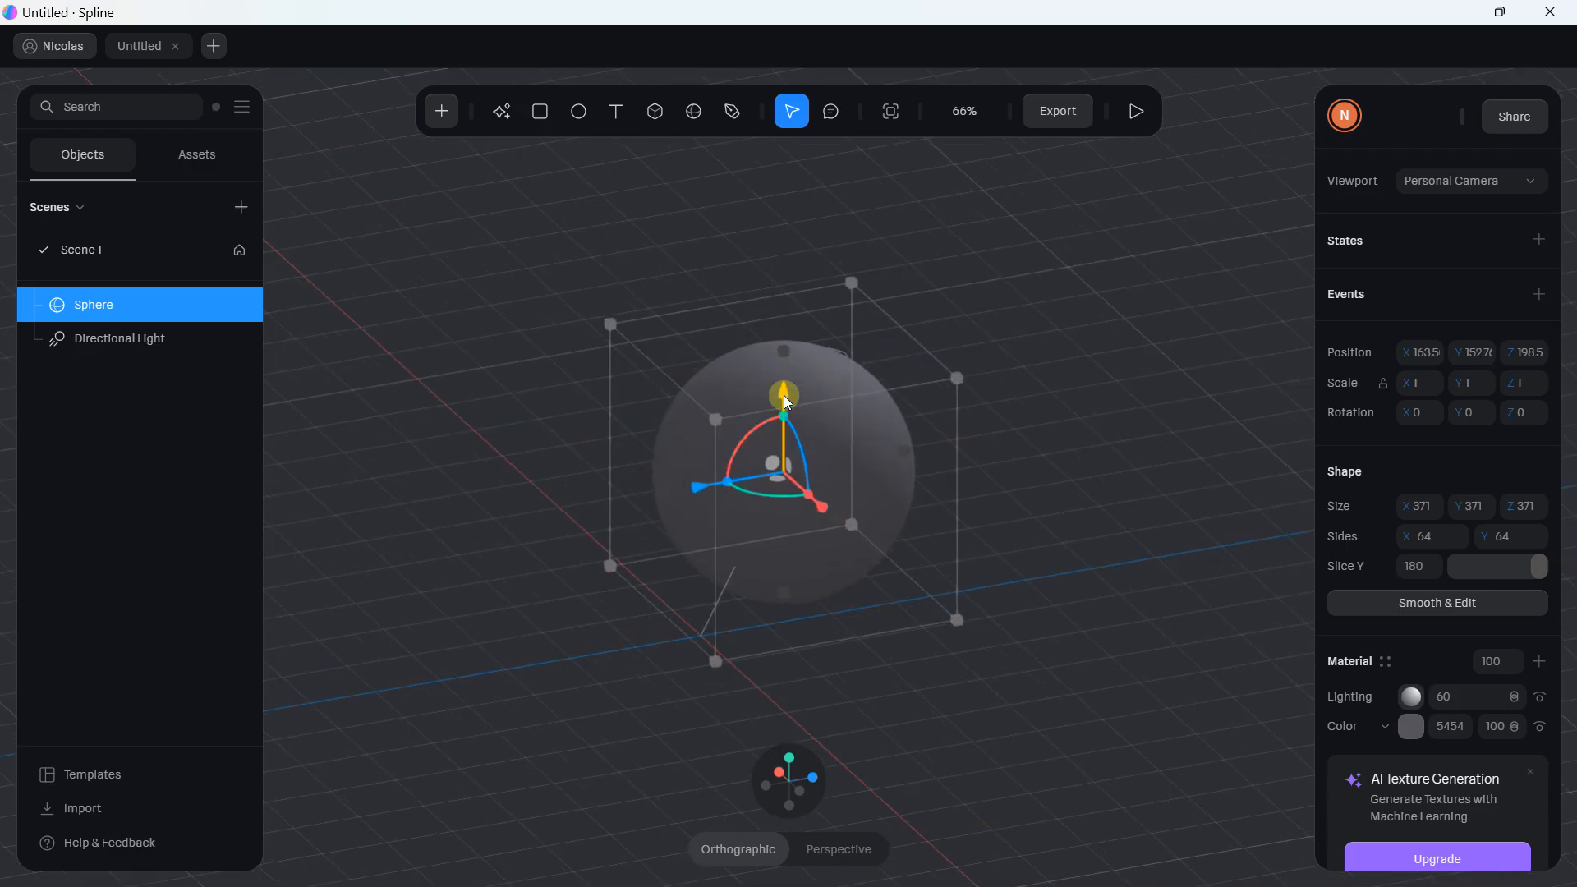
left_click_drag(700, 487, 630, 466)
- Set the sphere's size to 400 in X, Y and Z
scroll(640, 460, "up", 3)
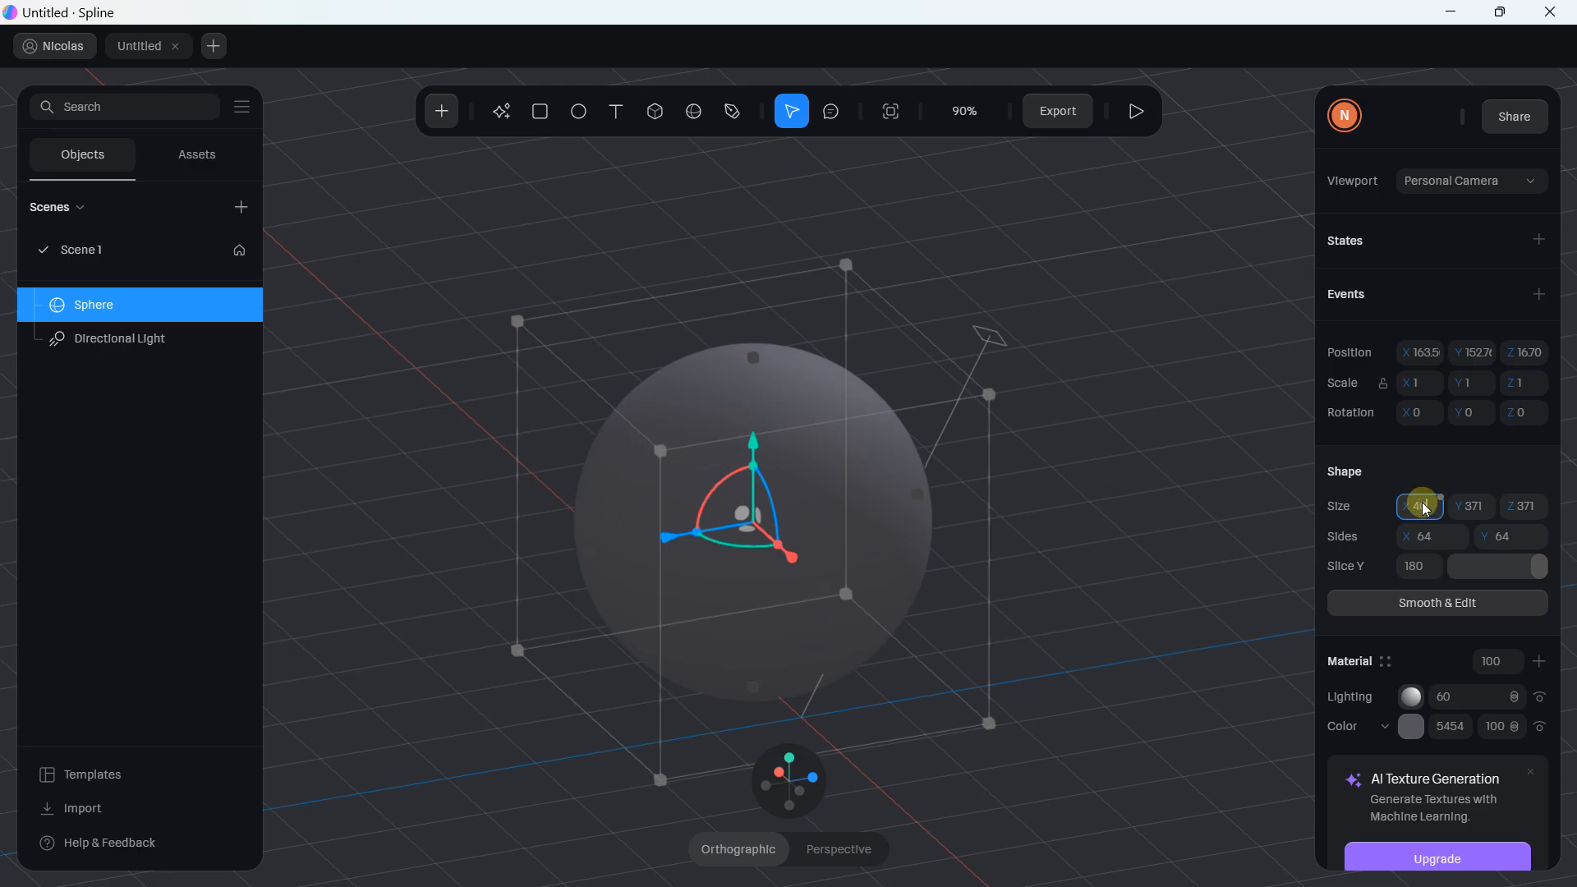
key("Return")
left_click(1477, 505)
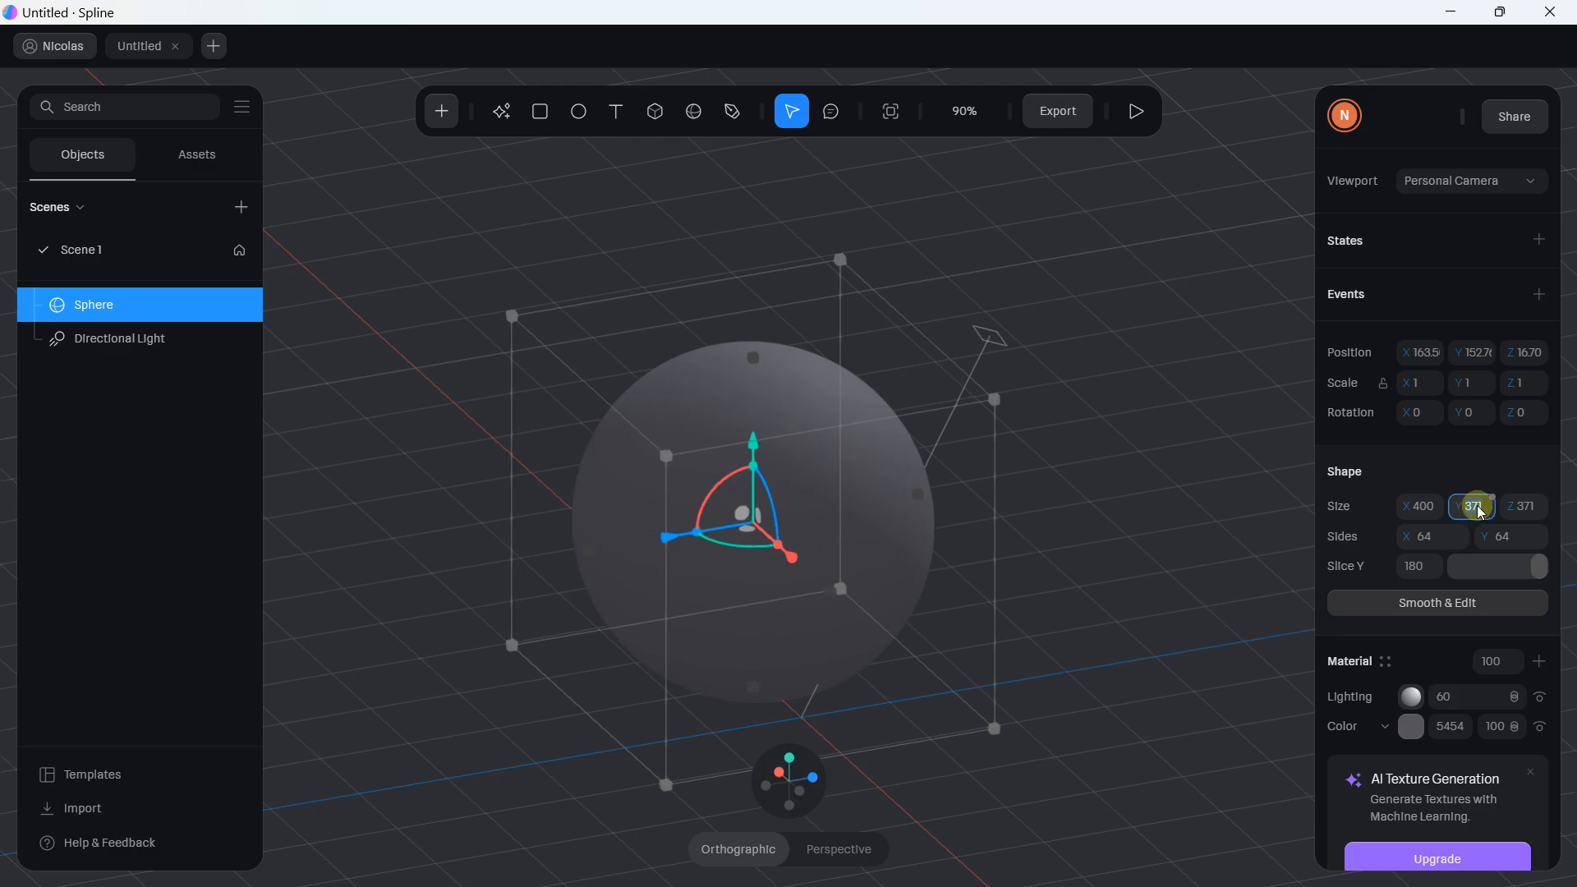
type("400")
key("Return")
left_click(1528, 506)
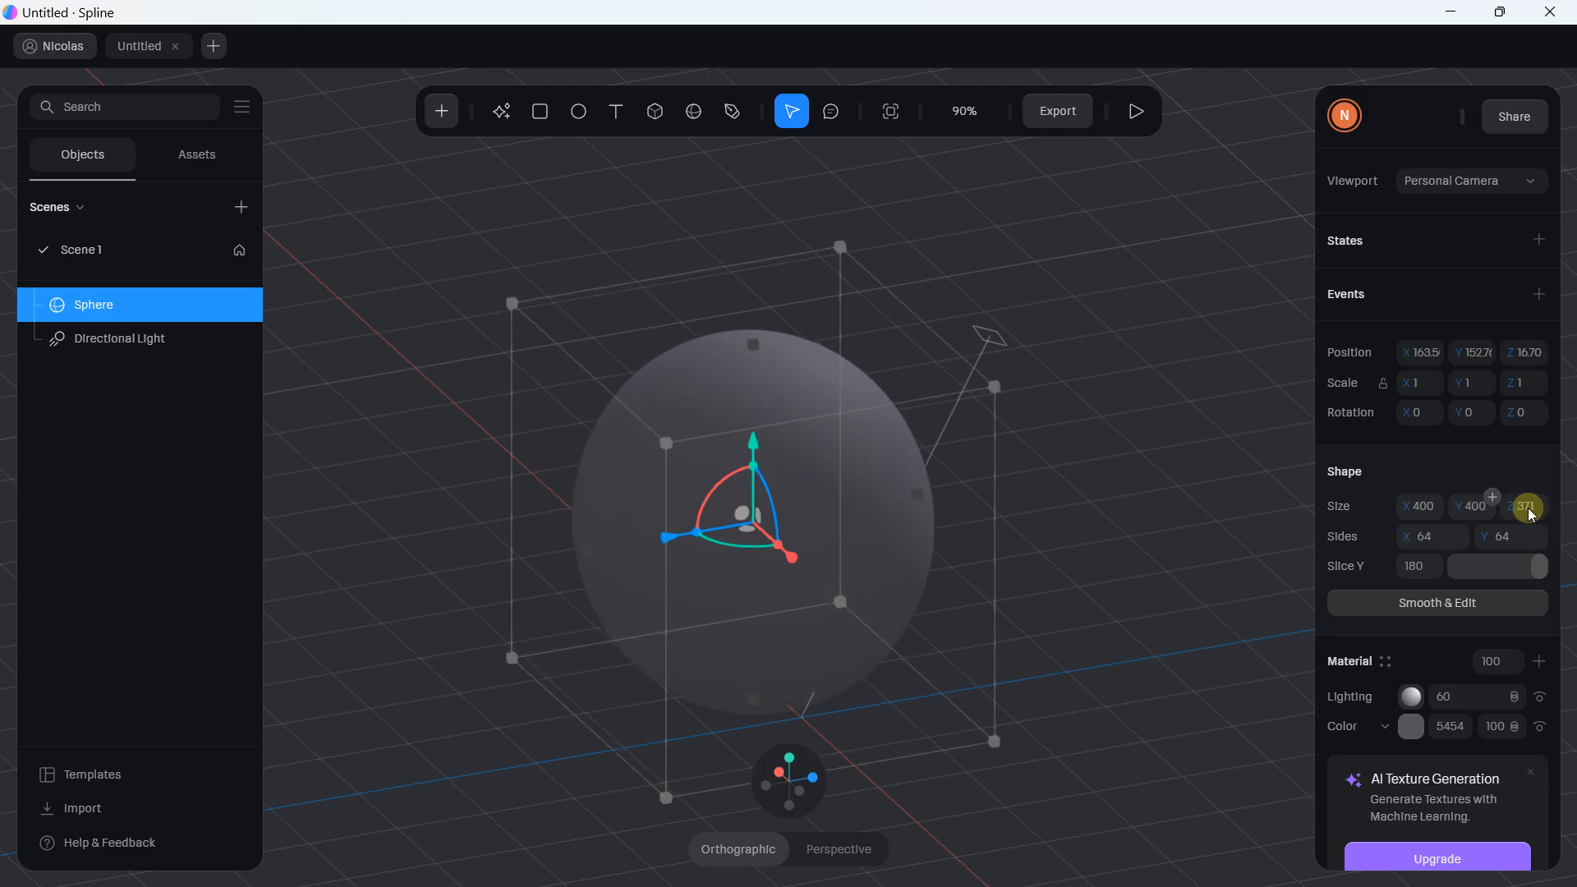
key("Return")
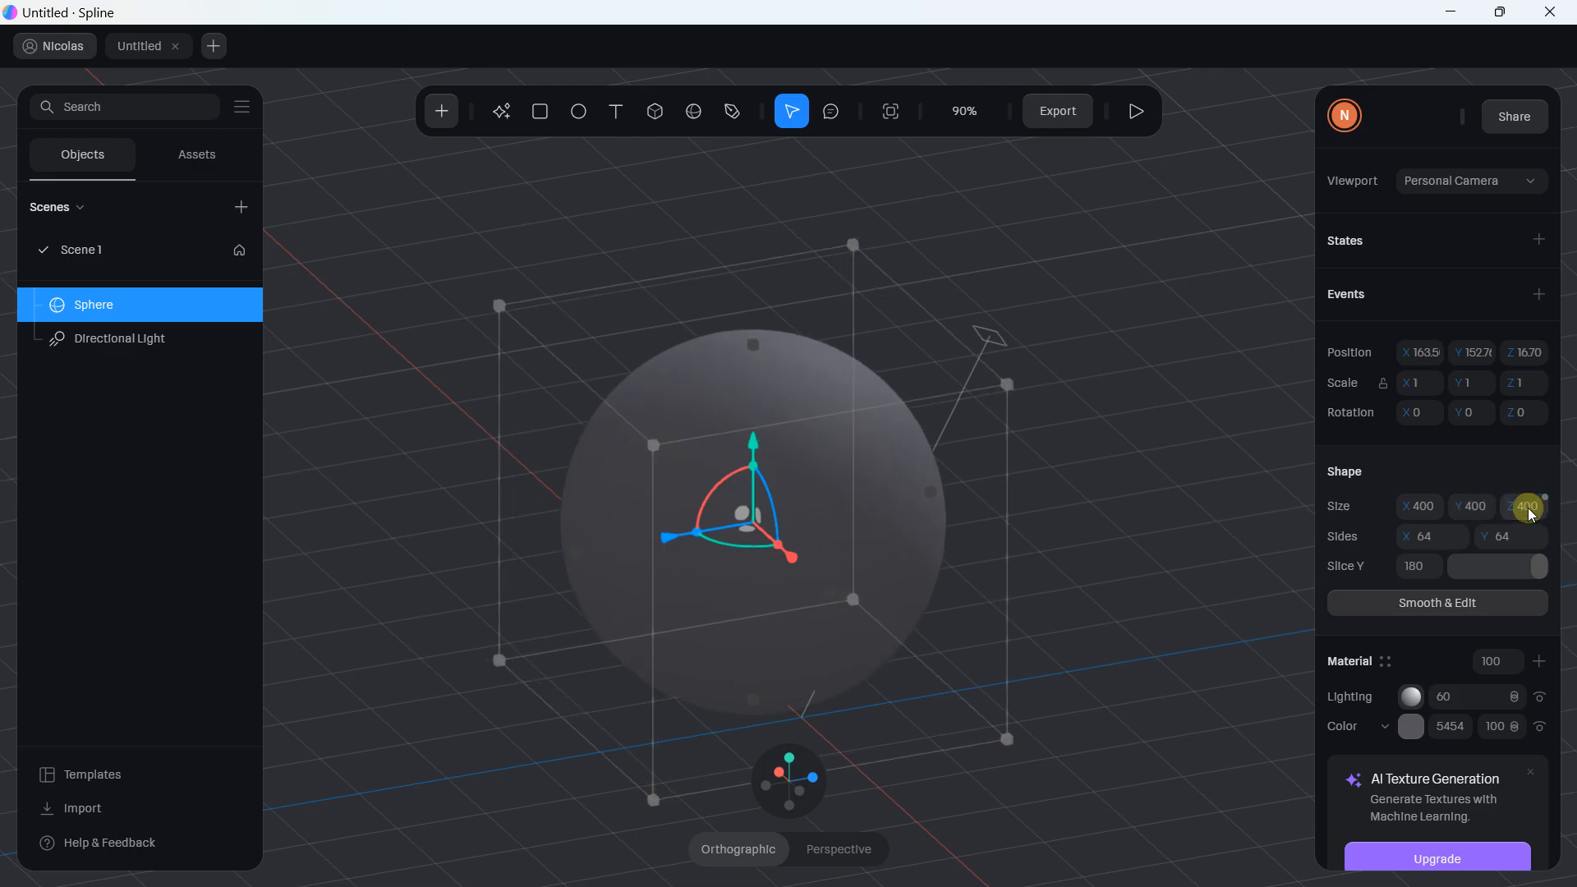
- Try flattening the sphere to a Y size of 200, restore it to 400, and test its Slice Y setting
left_click(1478, 507)
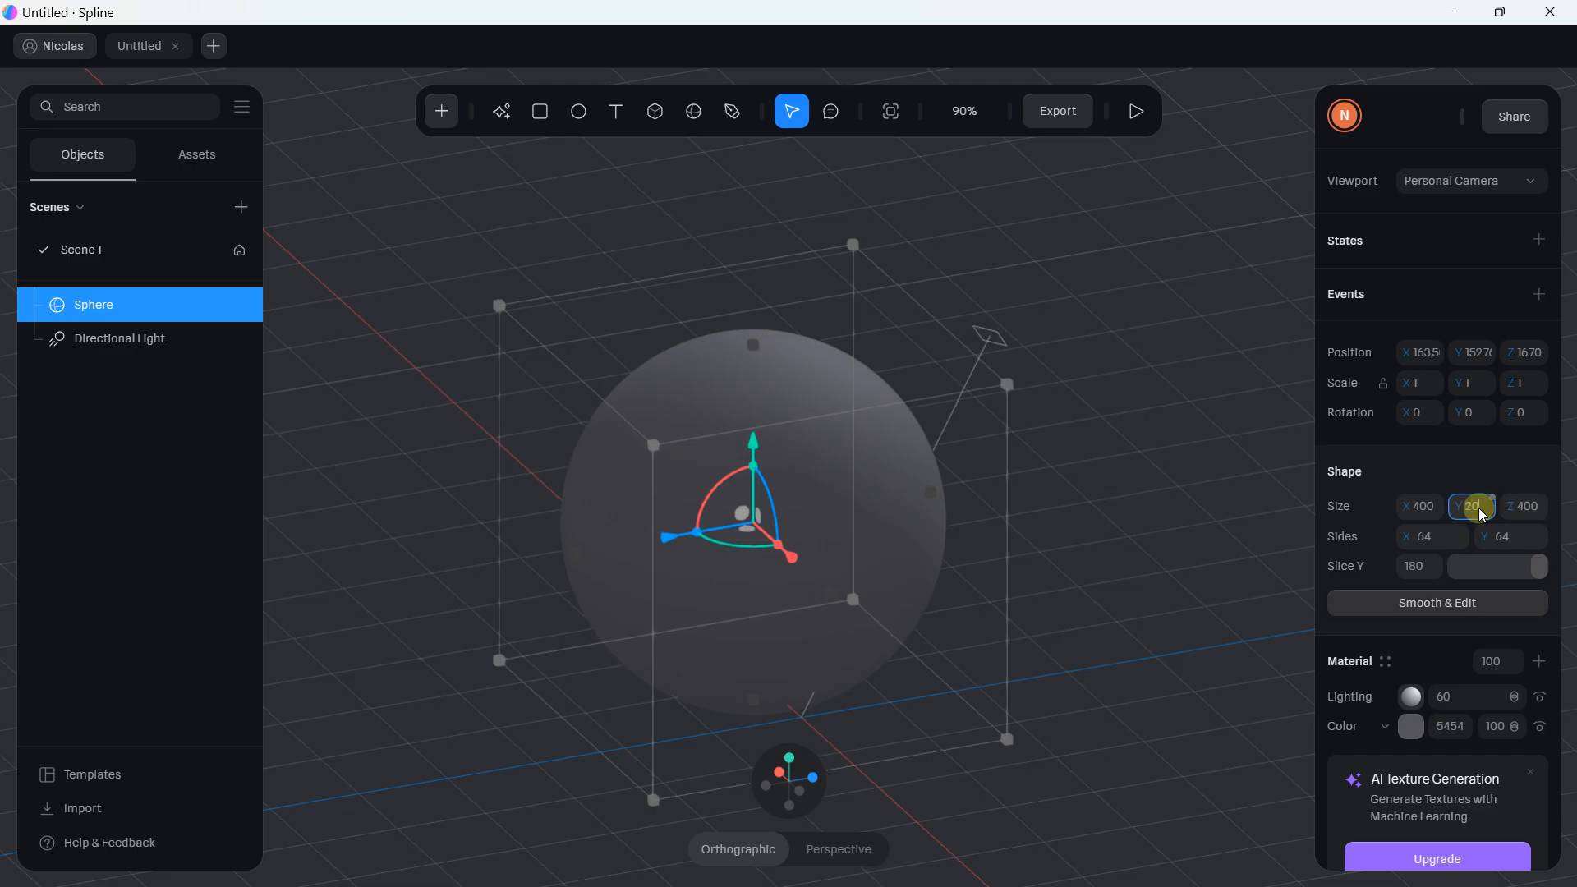
key("Return")
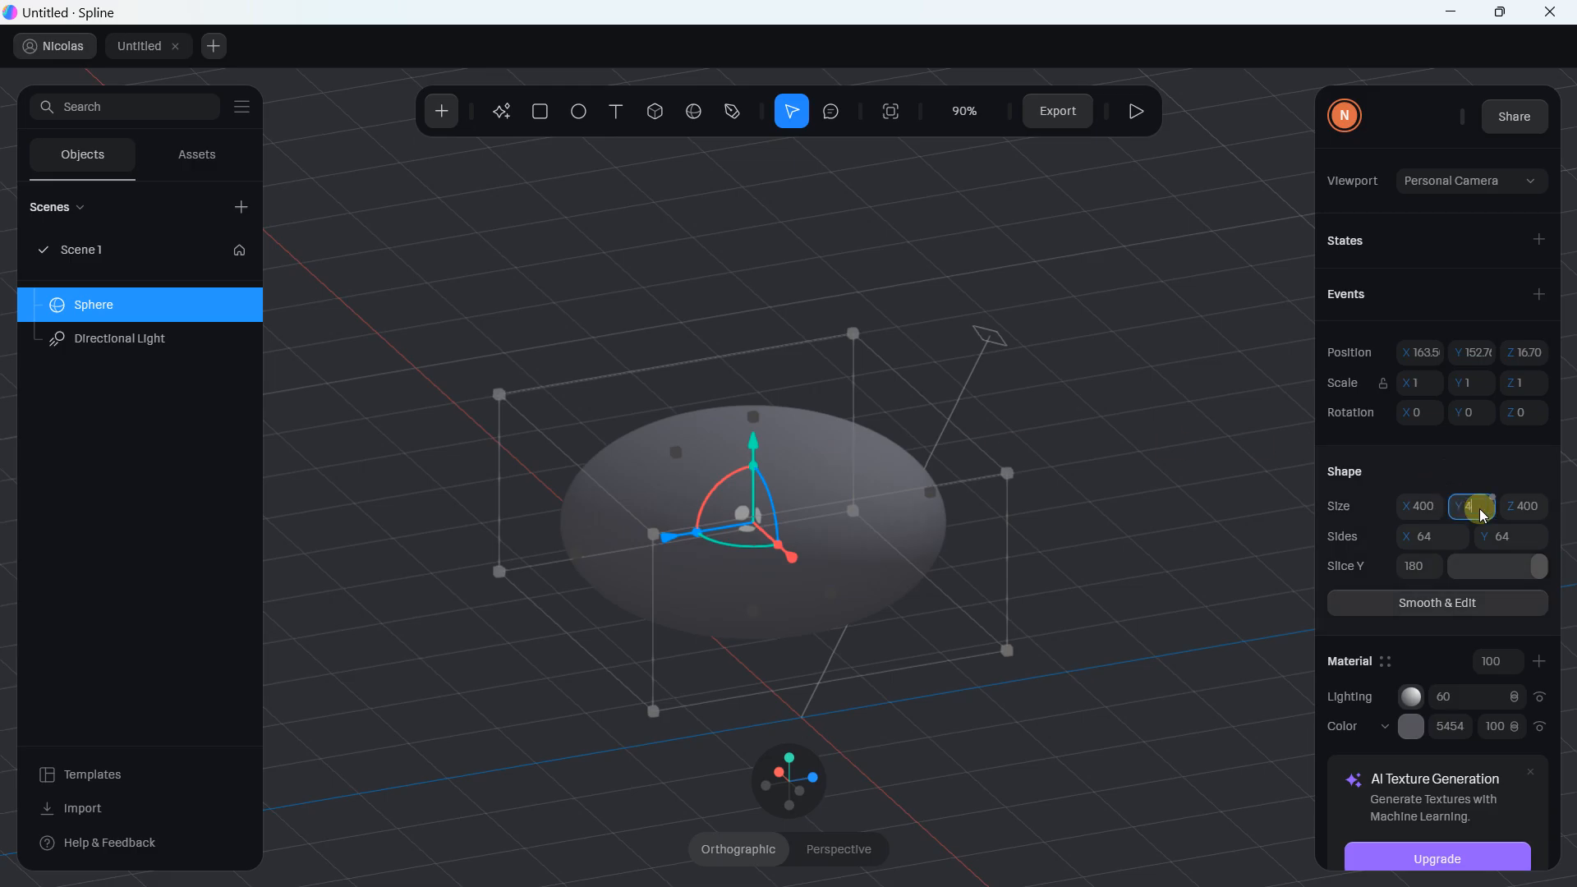
key("Return")
scroll(1072, 456, "up", 2)
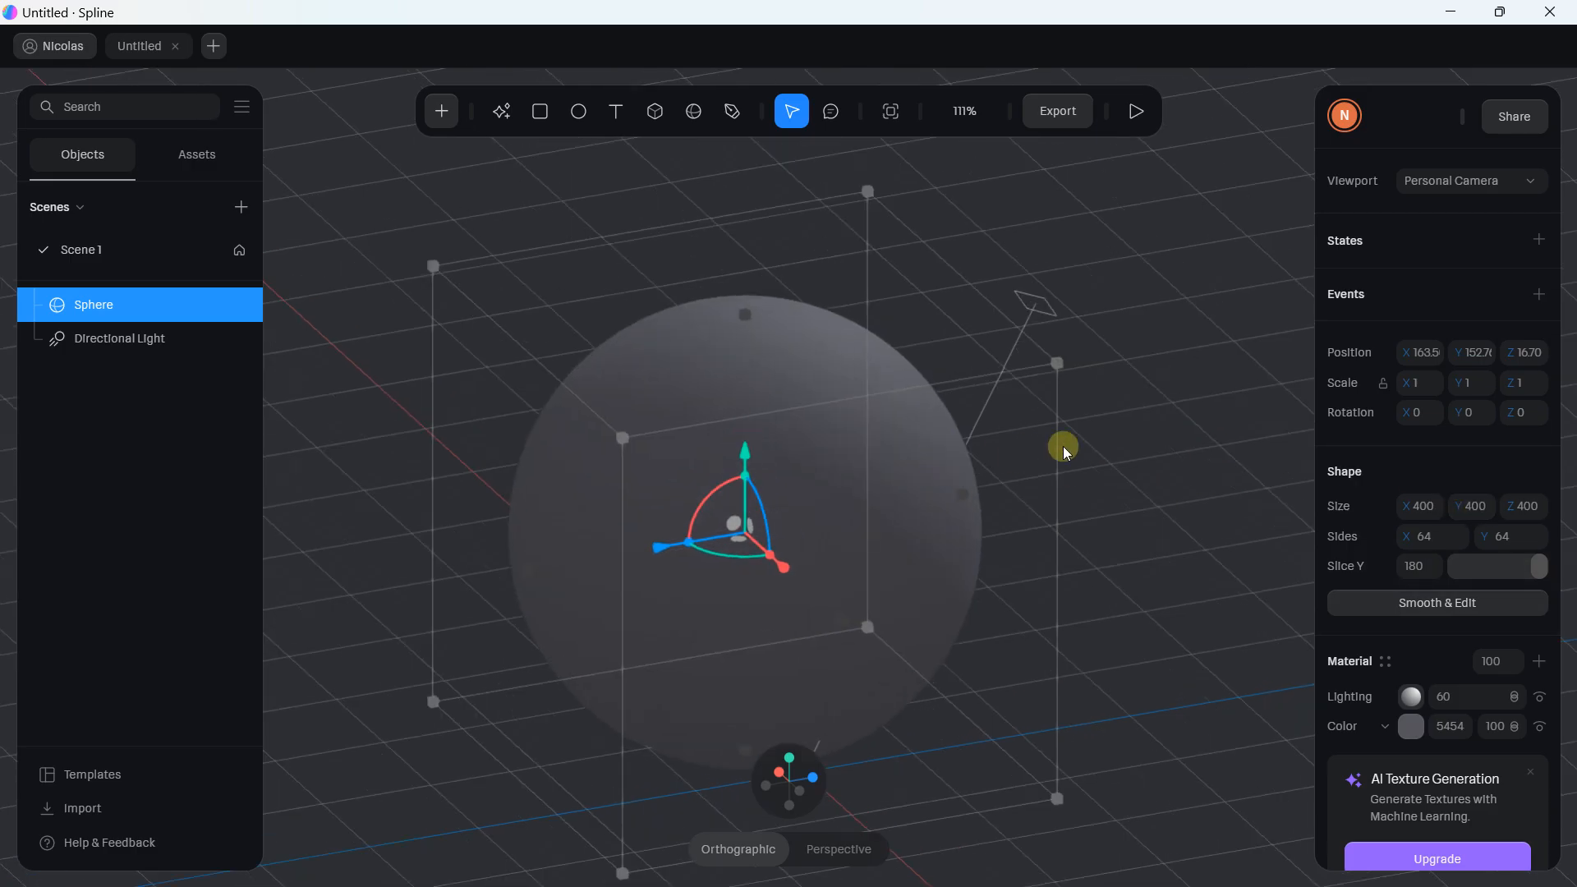
left_click_drag(1511, 562, 1556, 577)
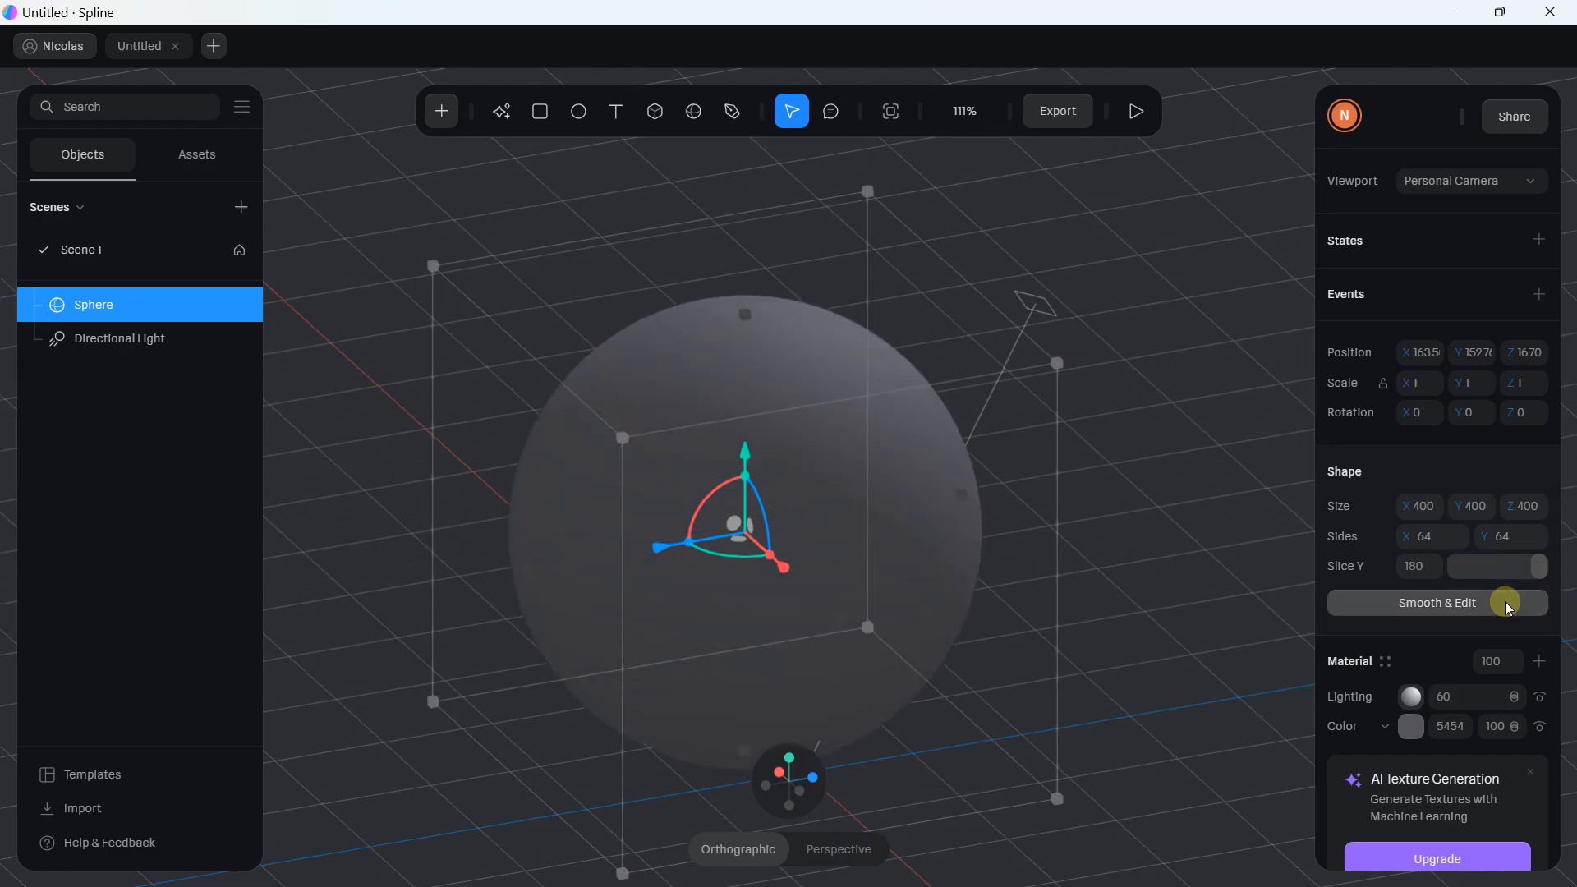
- Convert the sphere to a smooth editable mesh and switch to face editing
left_click(1422, 604)
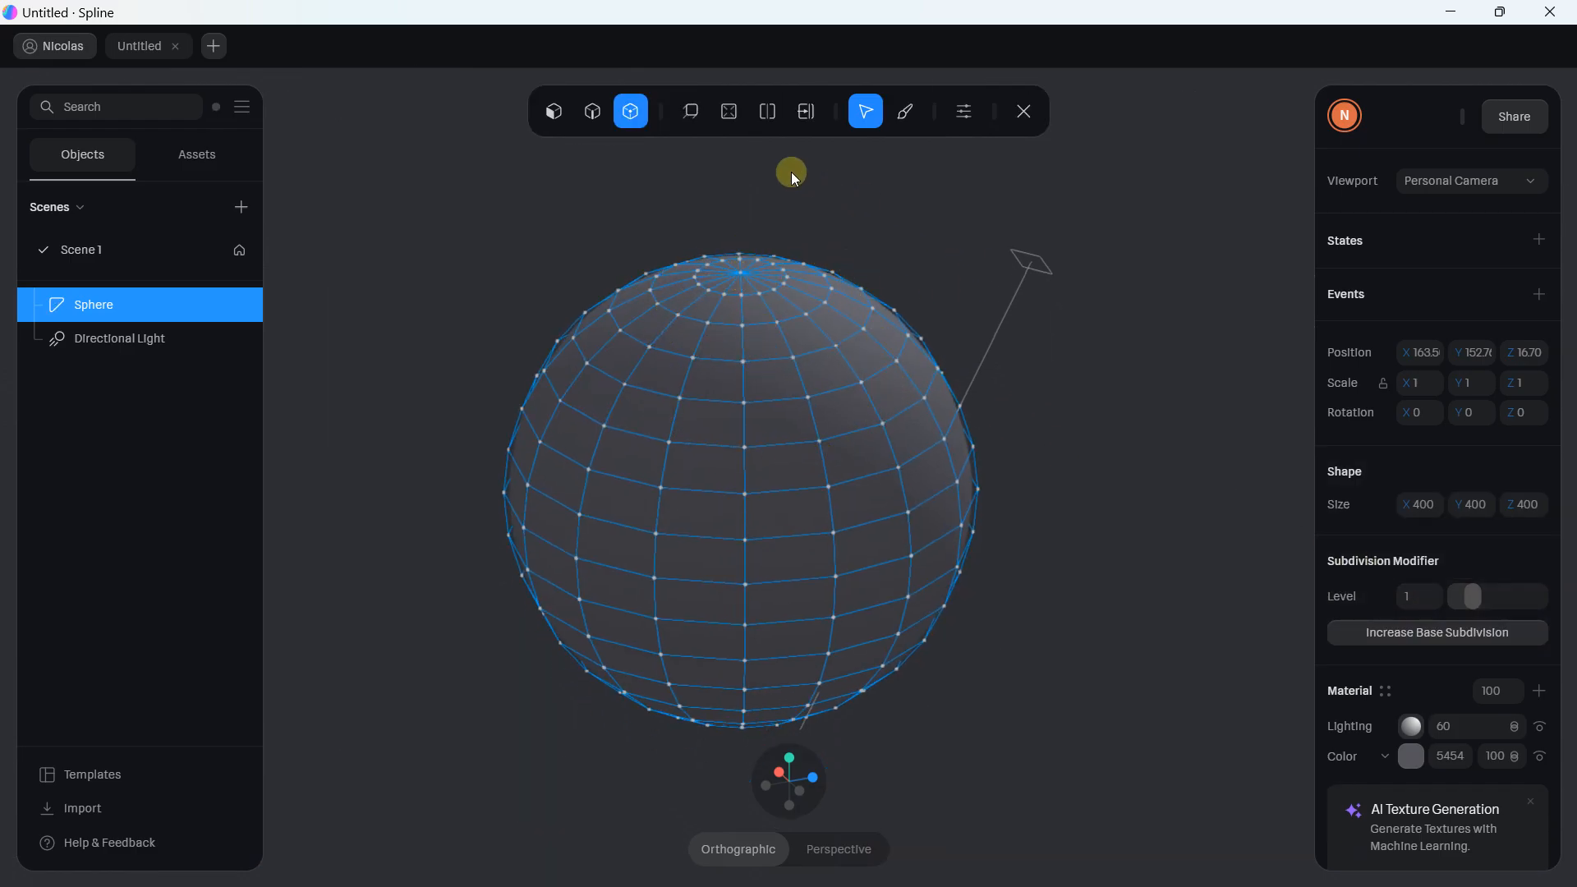
middle_click_drag(685, 203, 676, 370)
scroll(678, 357, "up", 3)
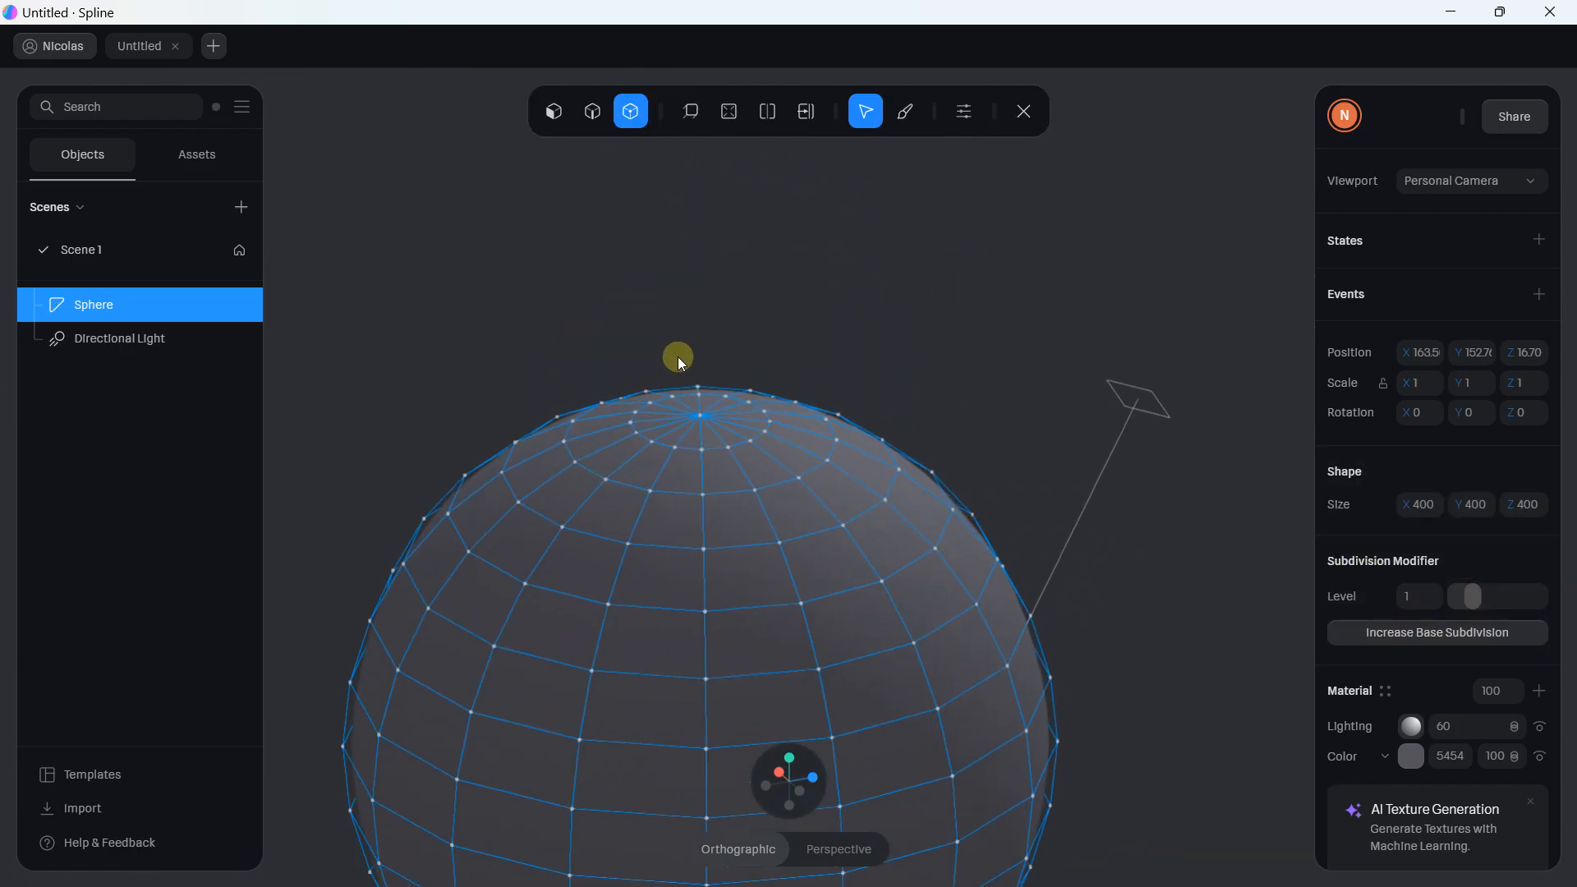
left_click(556, 112)
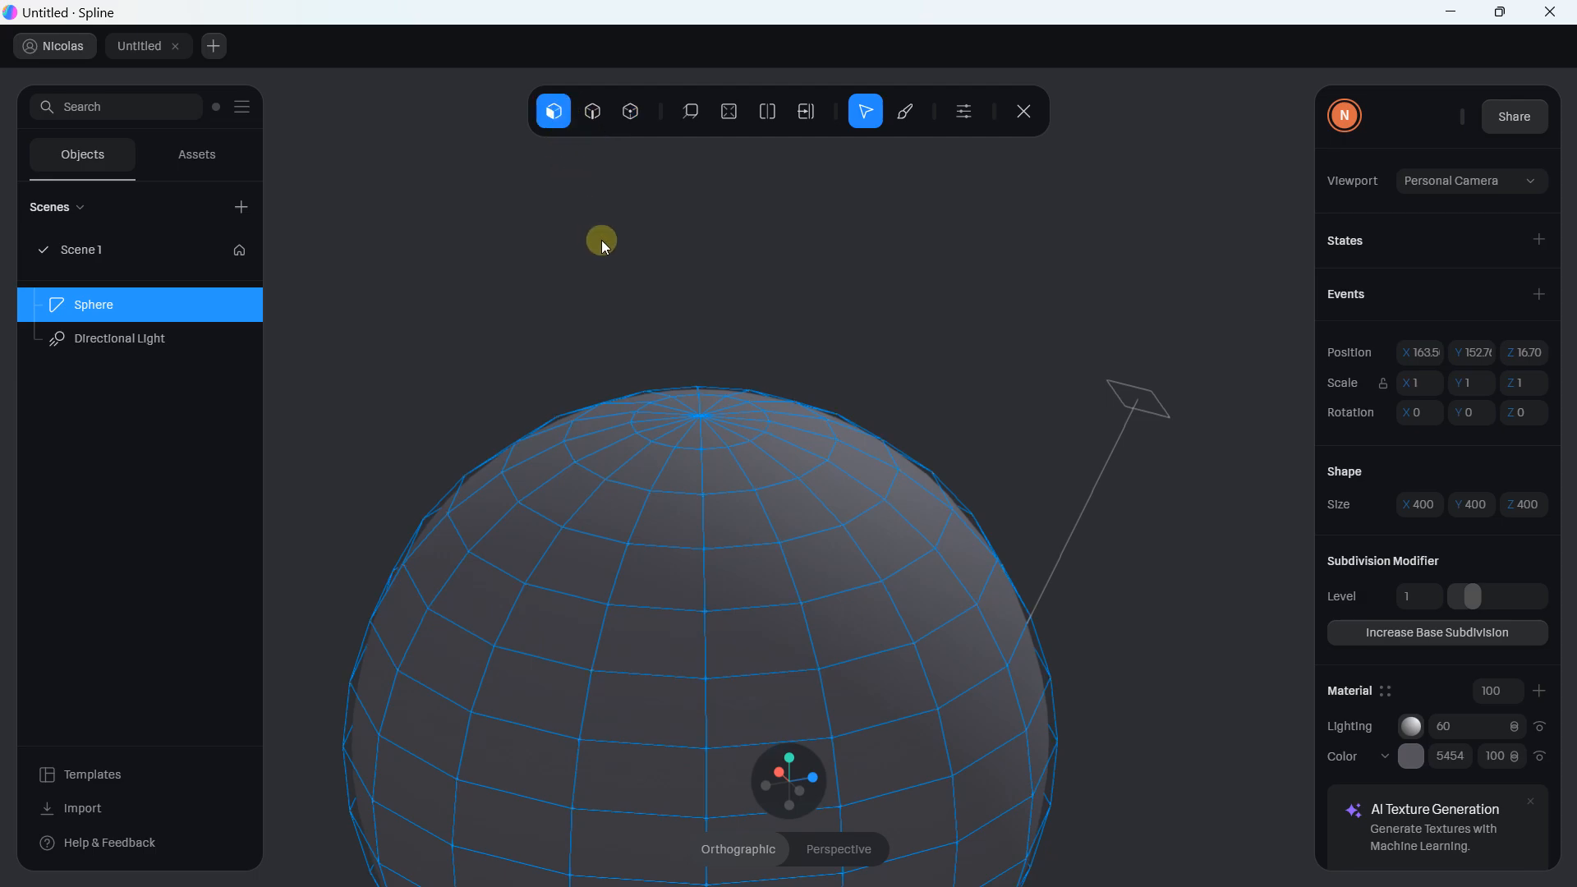
- Select the complete ring of triangular faces around the sphere's top pole
scroll(677, 350, "up", 2)
middle_click_drag(813, 240, 820, 284)
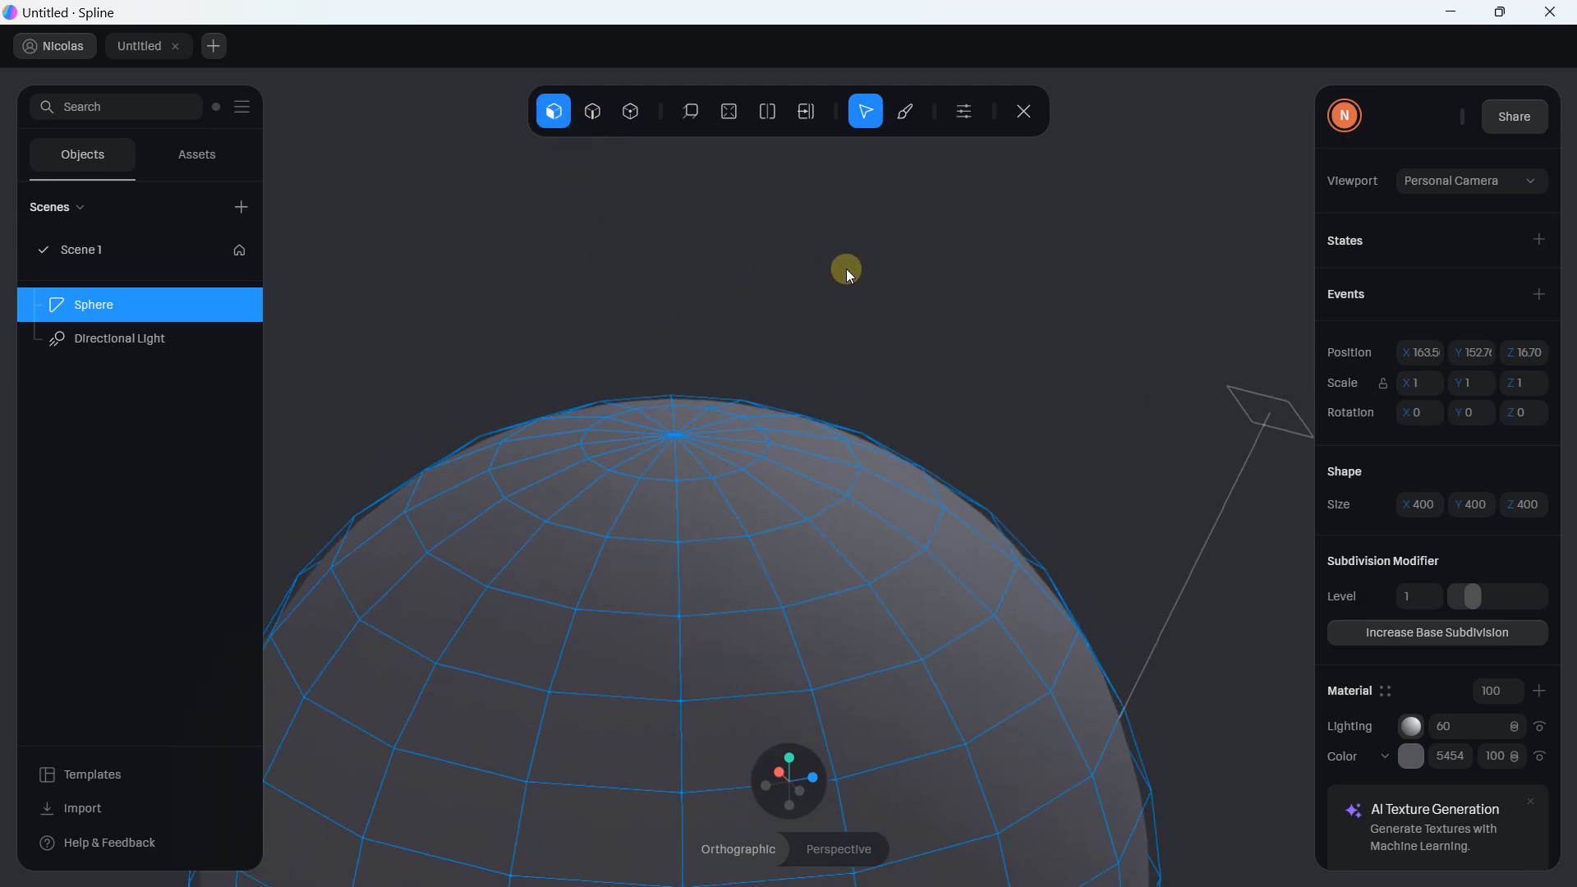
left_click_drag(846, 268, 852, 327, "alt")
scroll(772, 427, "up", 2)
left_click(587, 382)
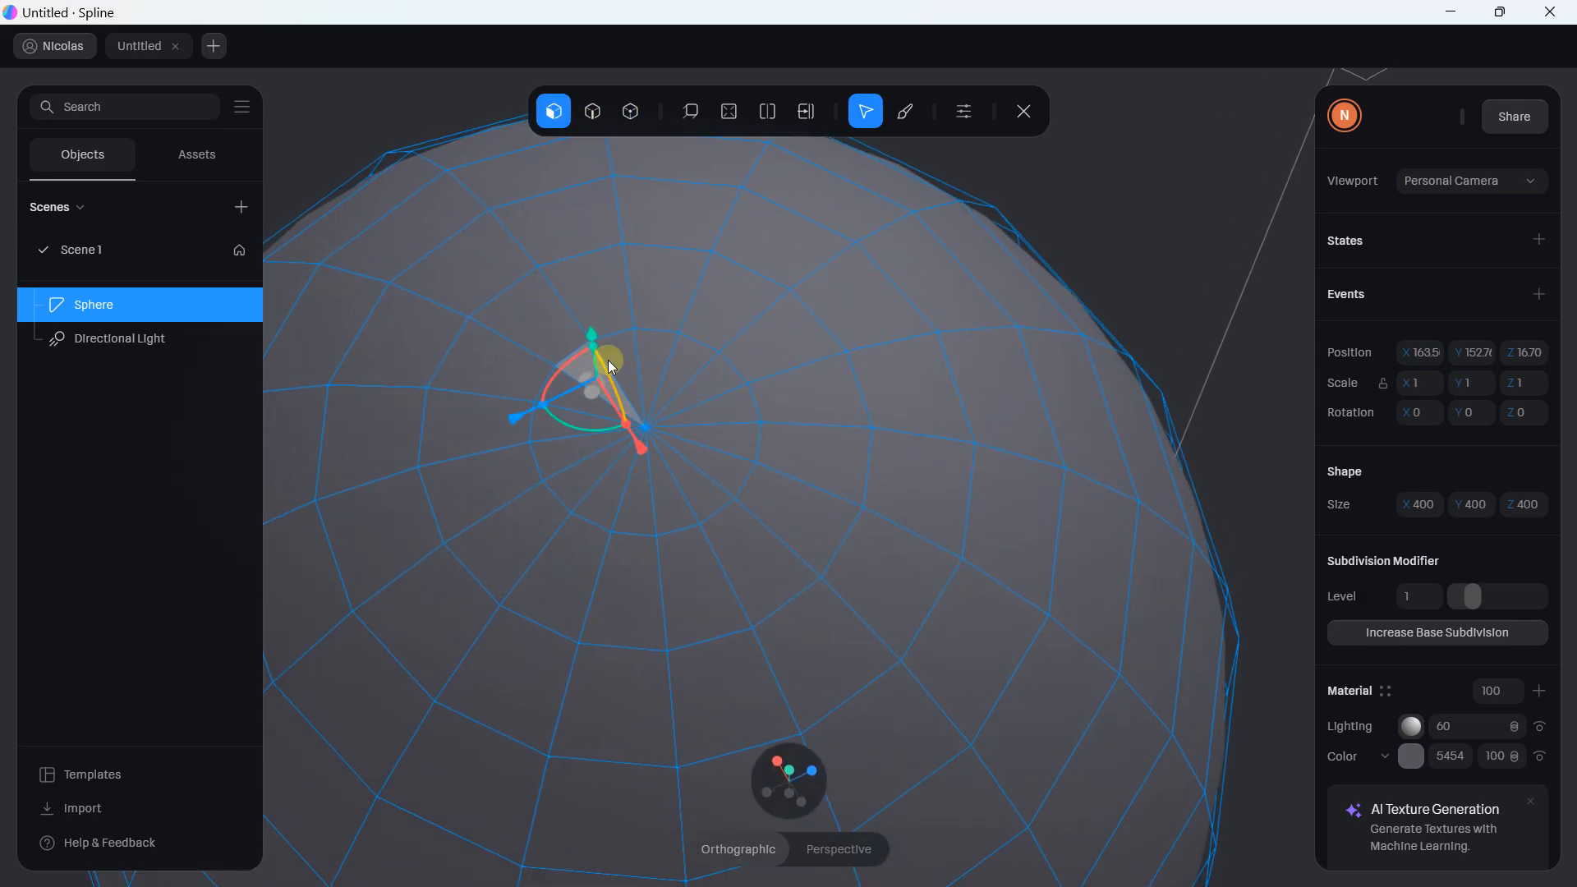
left_click(692, 358, "shift")
left_click(720, 380, "shift")
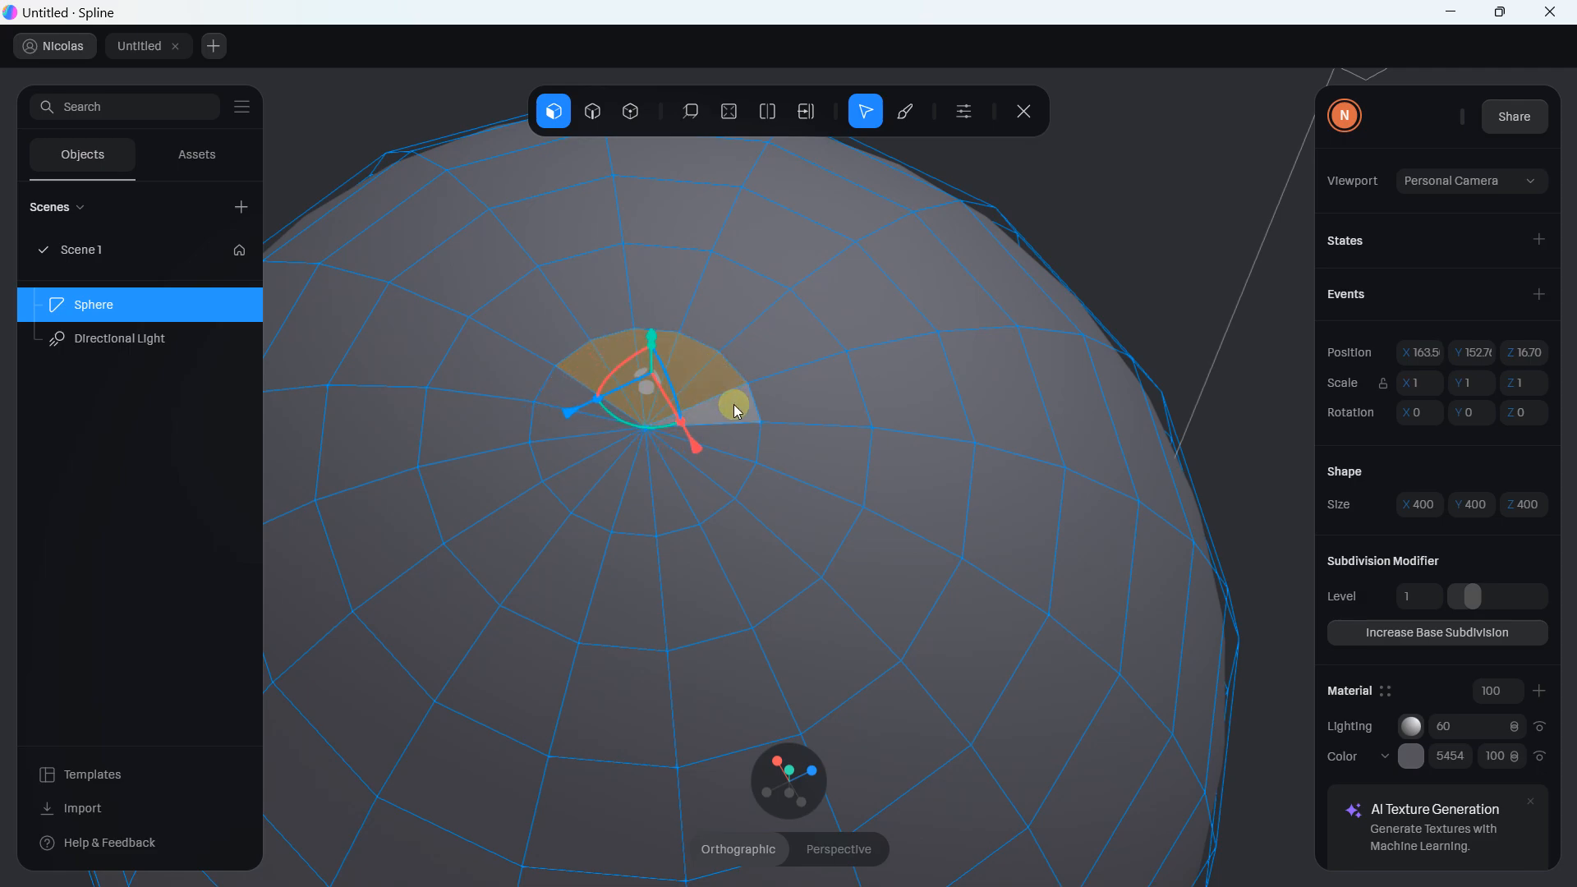
left_click(733, 409, "shift")
left_click(736, 440, "shift")
left_click(729, 490, "shift")
left_click(697, 498, "shift")
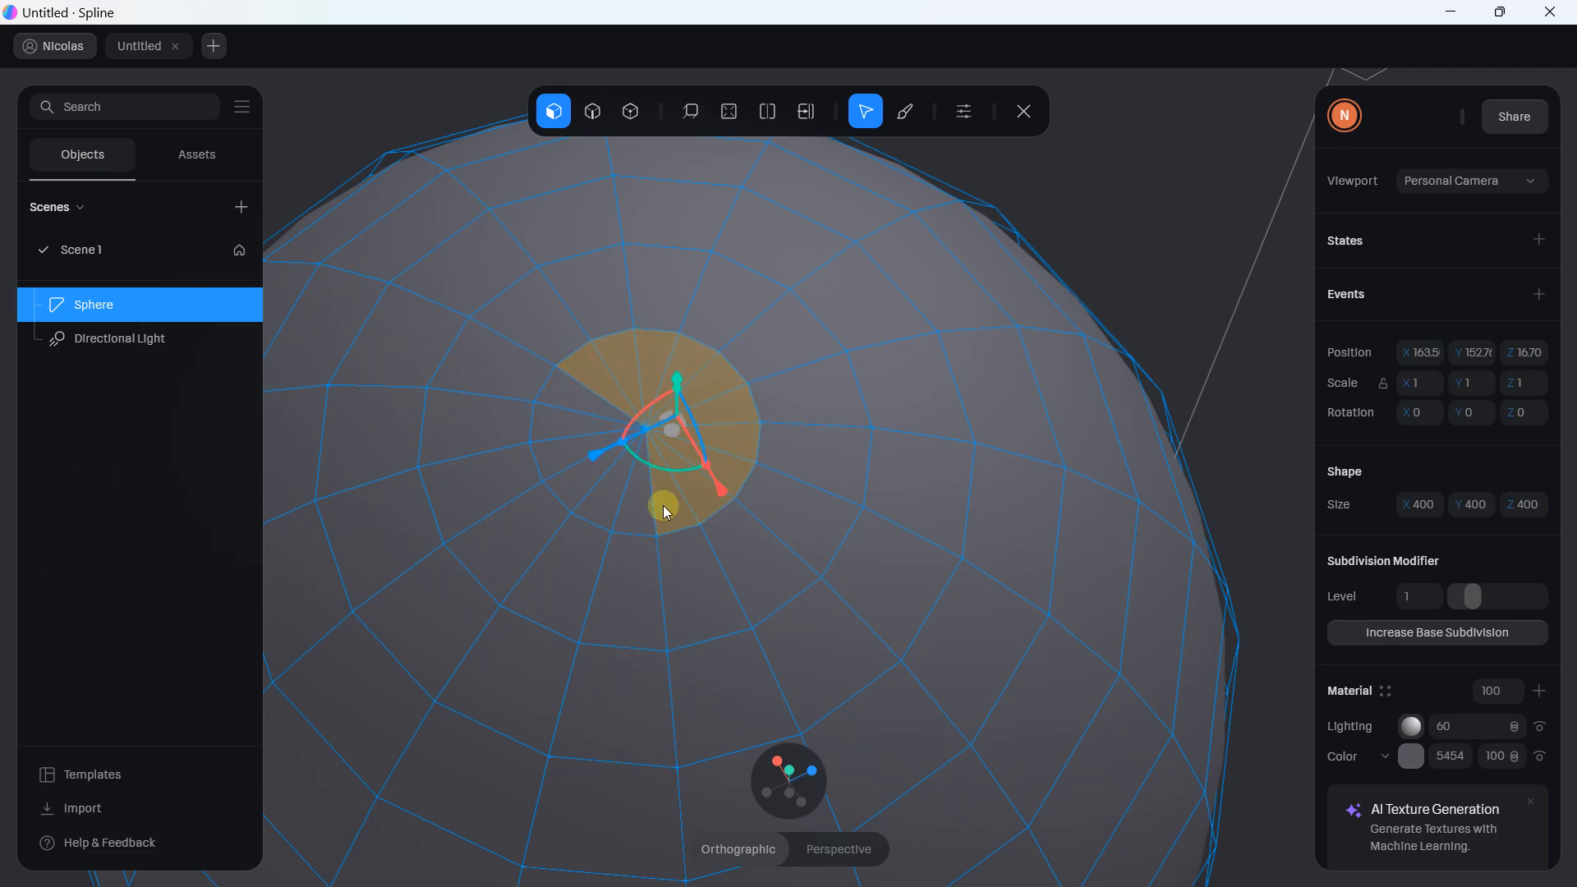
left_click(663, 505, "shift")
left_click(569, 484, "shift")
left_click(542, 429, "shift")
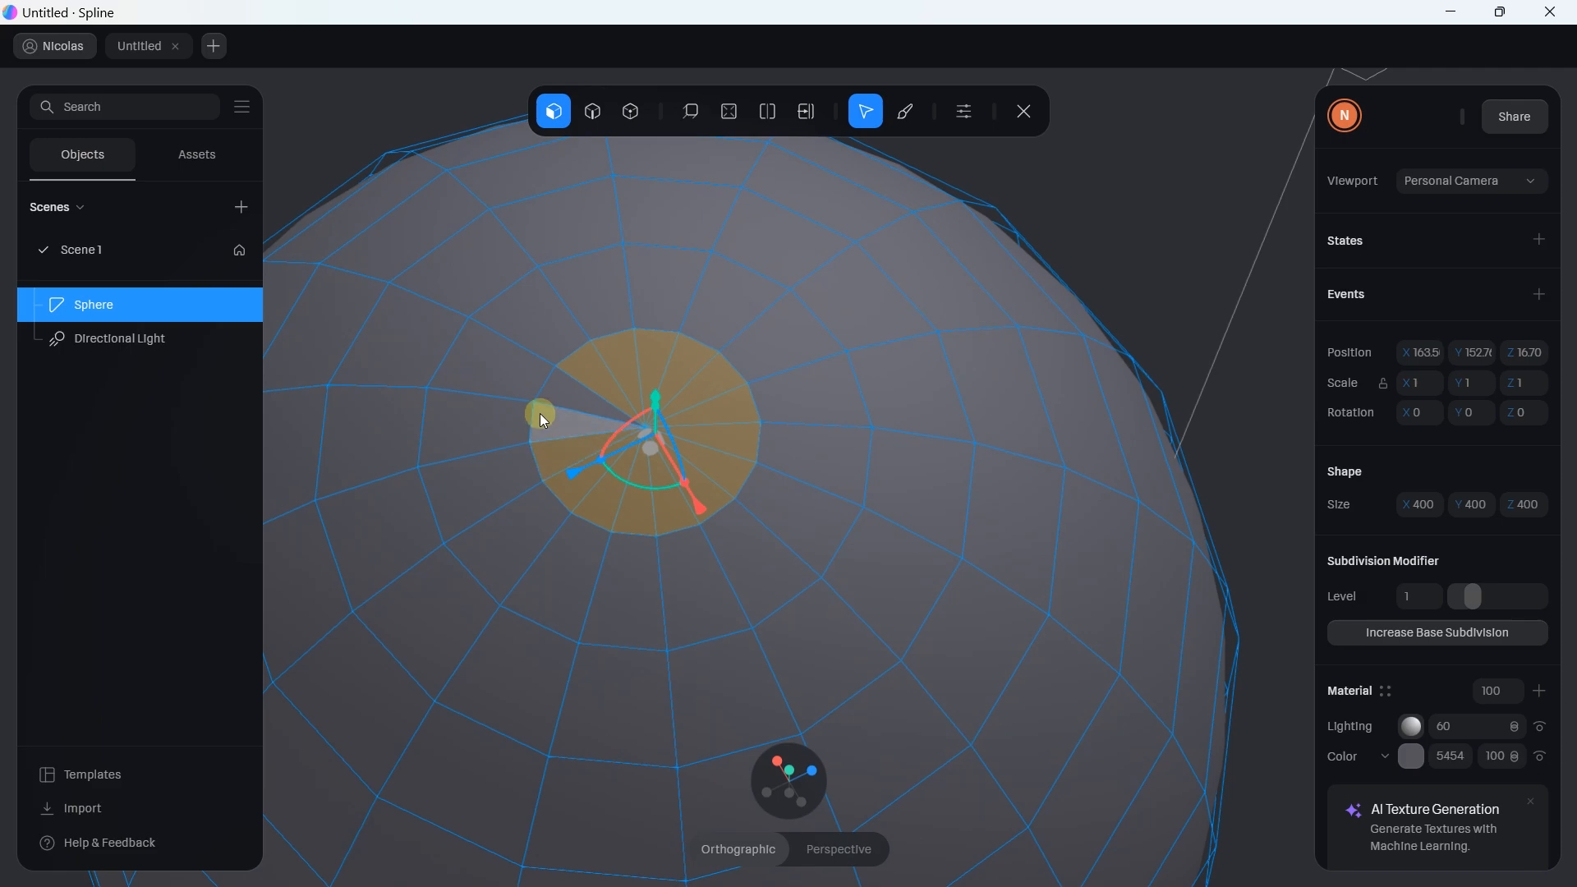
- Extrude the selected top faces upward into a neck and scale its end inward, bringing the mesh height to about 504
left_click_drag(693, 347, 700, 230, "alt")
left_click(691, 112)
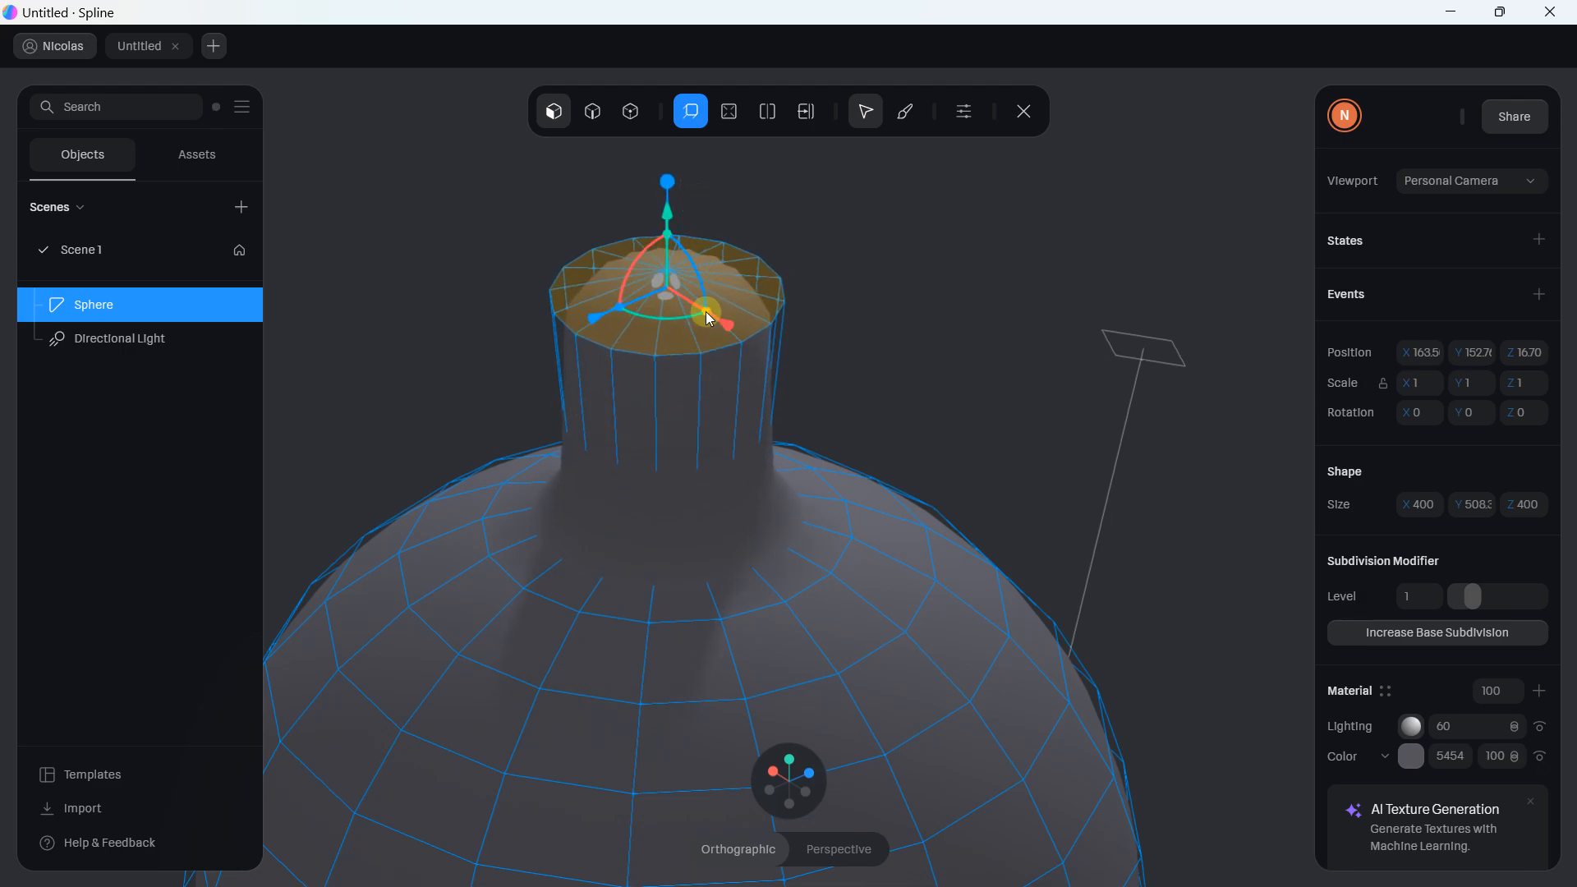
left_click_drag(706, 312, 681, 303, "shift")
- Deselect the neck faces and select a two-by-two block of adjacent faces on the sphere's upper side
scroll(693, 357, "down", 3)
middle_click_drag(769, 549, 781, 303)
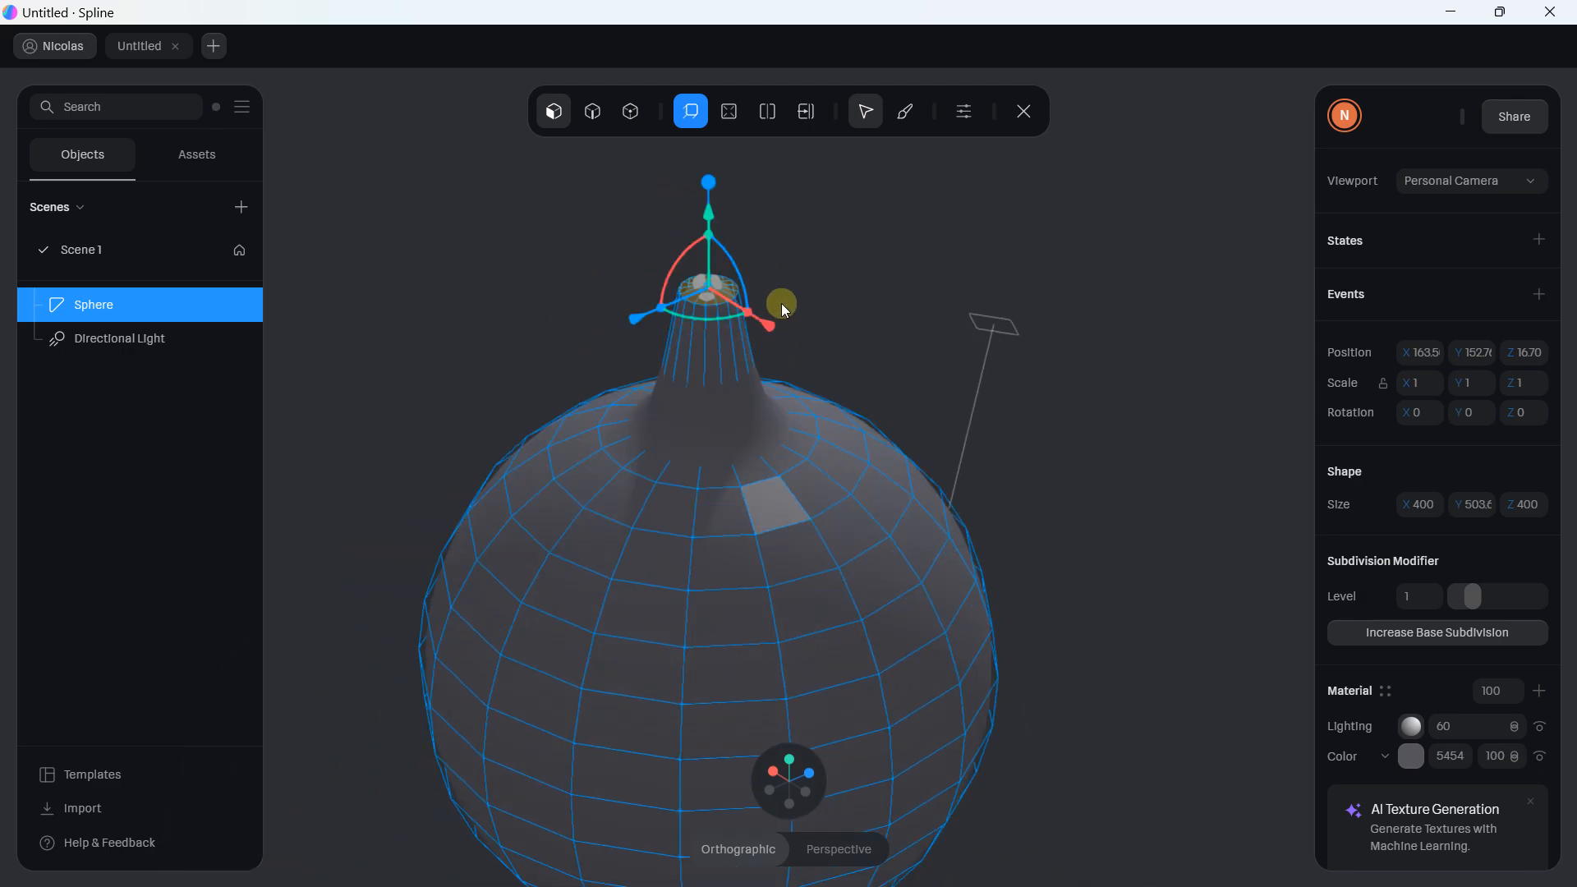
scroll(769, 394, "down", 1)
left_click_drag(773, 373, 811, 300, "alt")
middle_click_drag(811, 301, 764, 442)
scroll(756, 521, "up", 1)
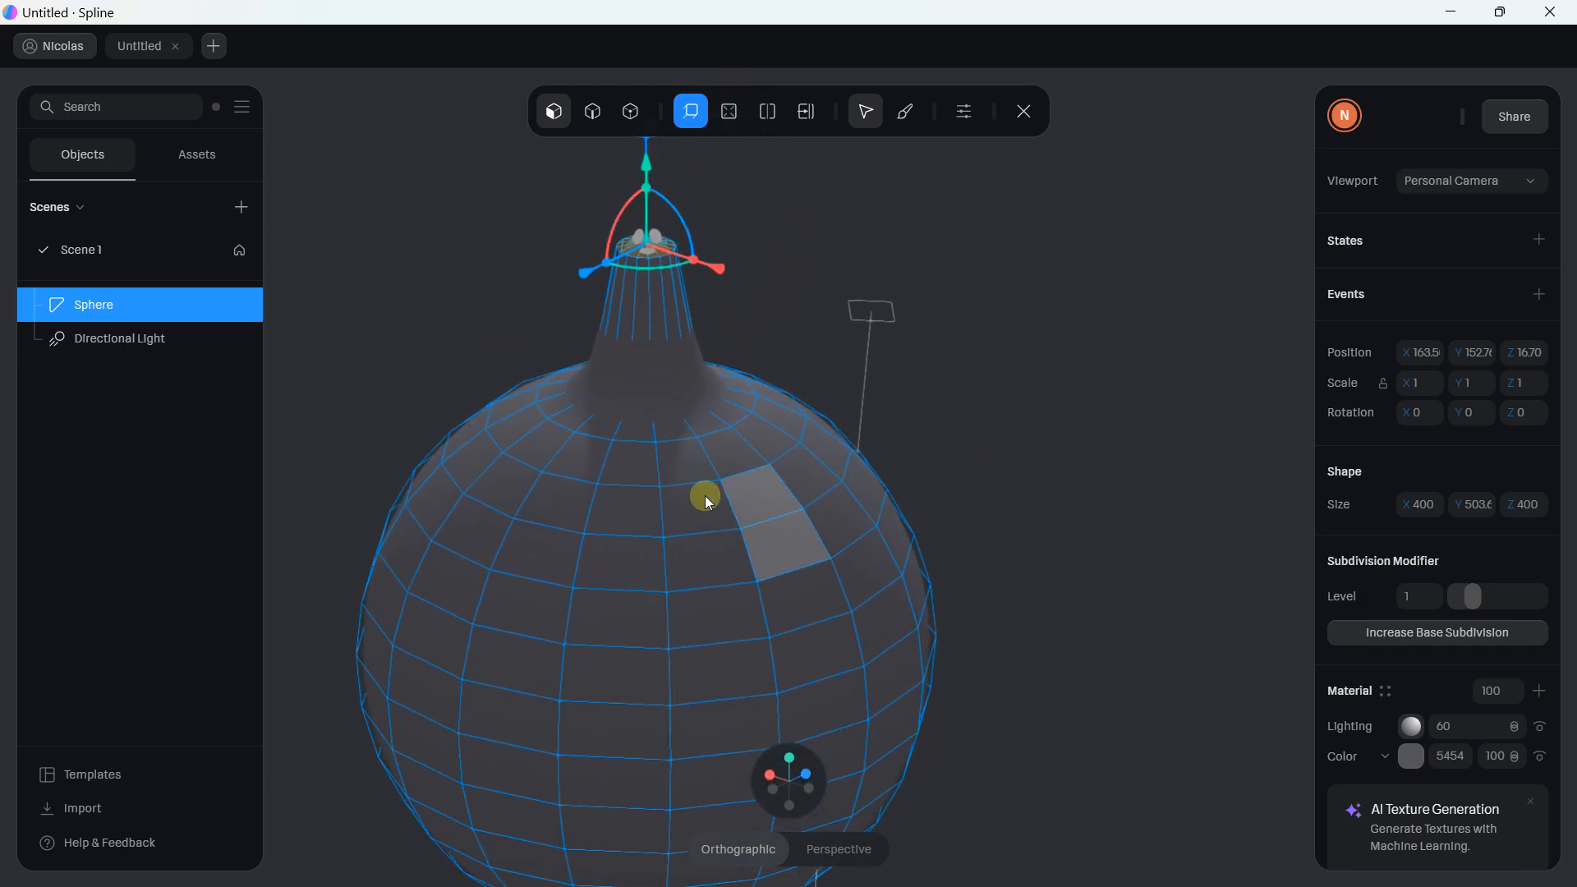
left_click(1038, 435)
left_click(705, 542)
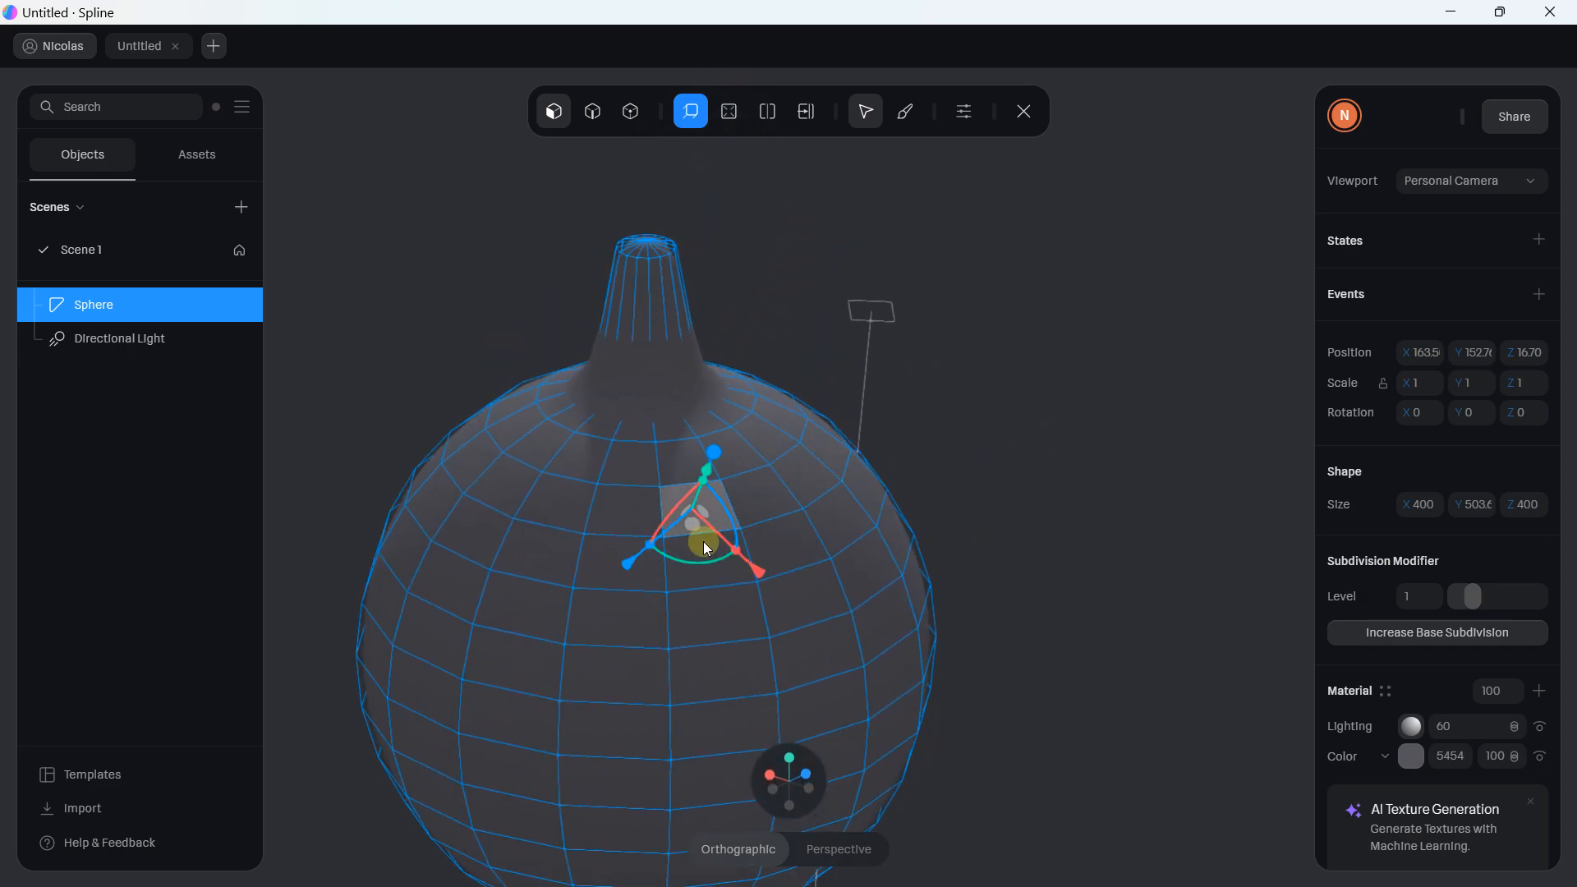
left_click(775, 534, "shift")
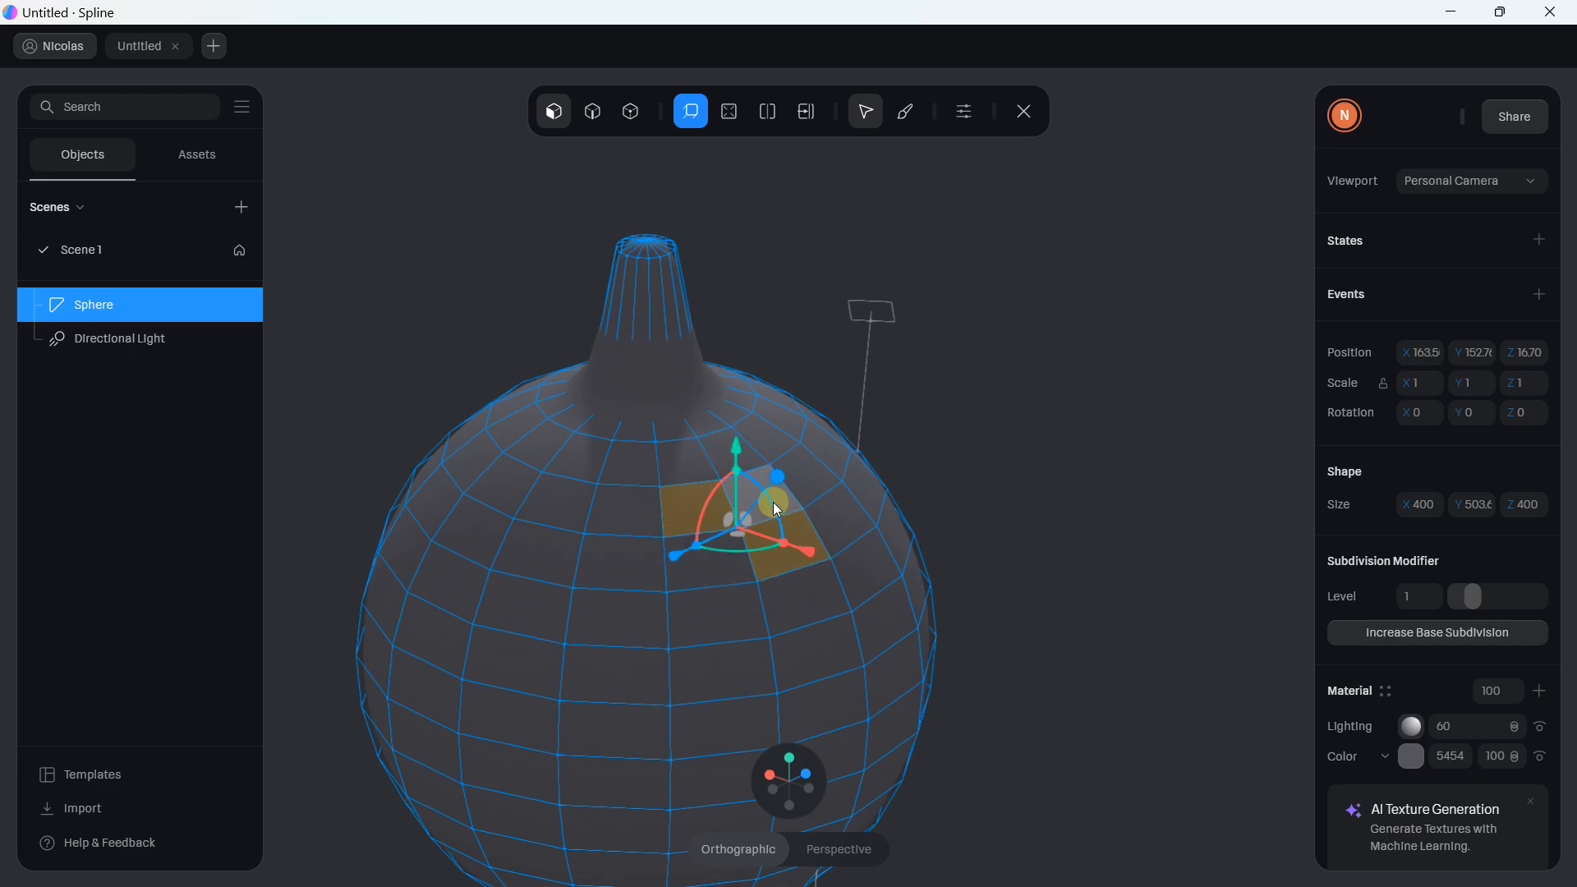
left_click(708, 581, "shift")
scroll(781, 508, "up", 3)
left_click(761, 500, "shift")
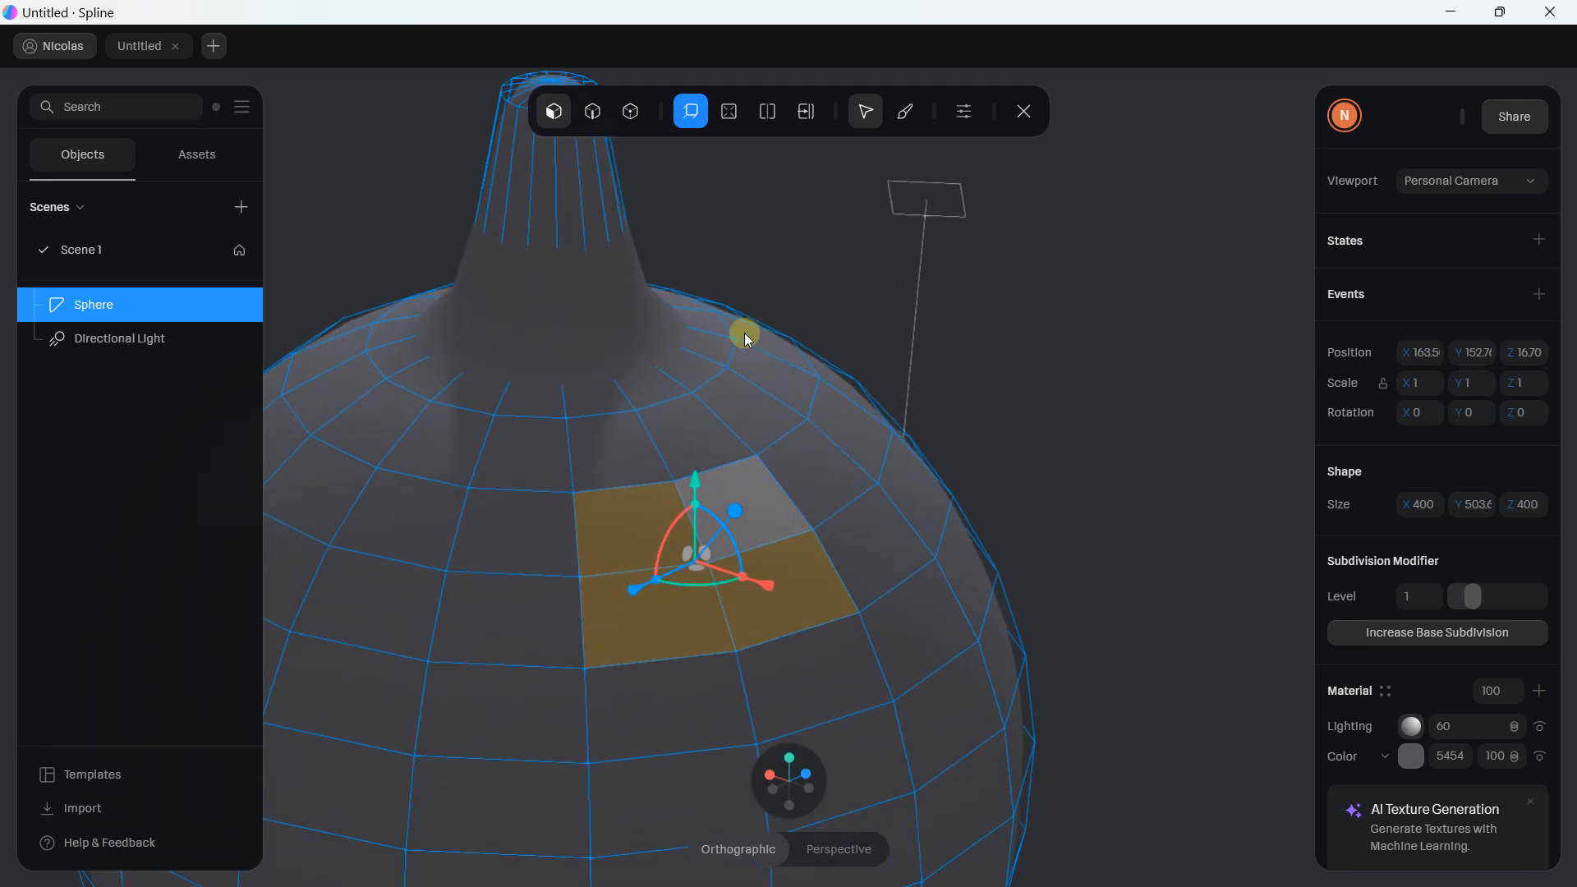
- Inset the four selected faces, push them into the sphere and shrink them to form a small dent
left_click(729, 111)
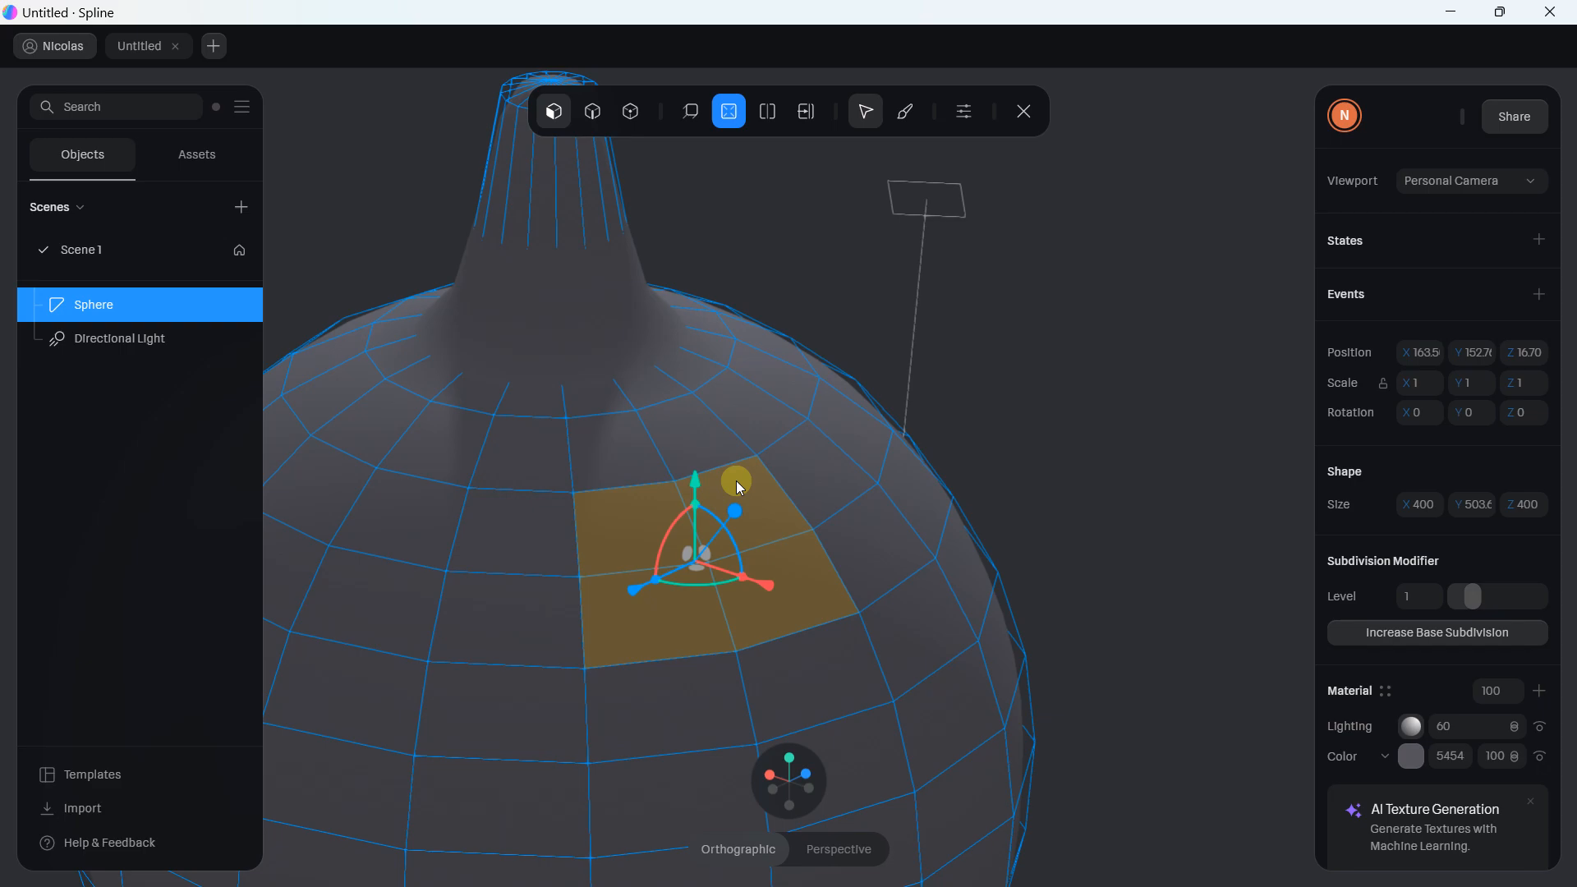
left_click_drag(725, 517, 682, 548)
left_click_drag(794, 457, 987, 485, "alt")
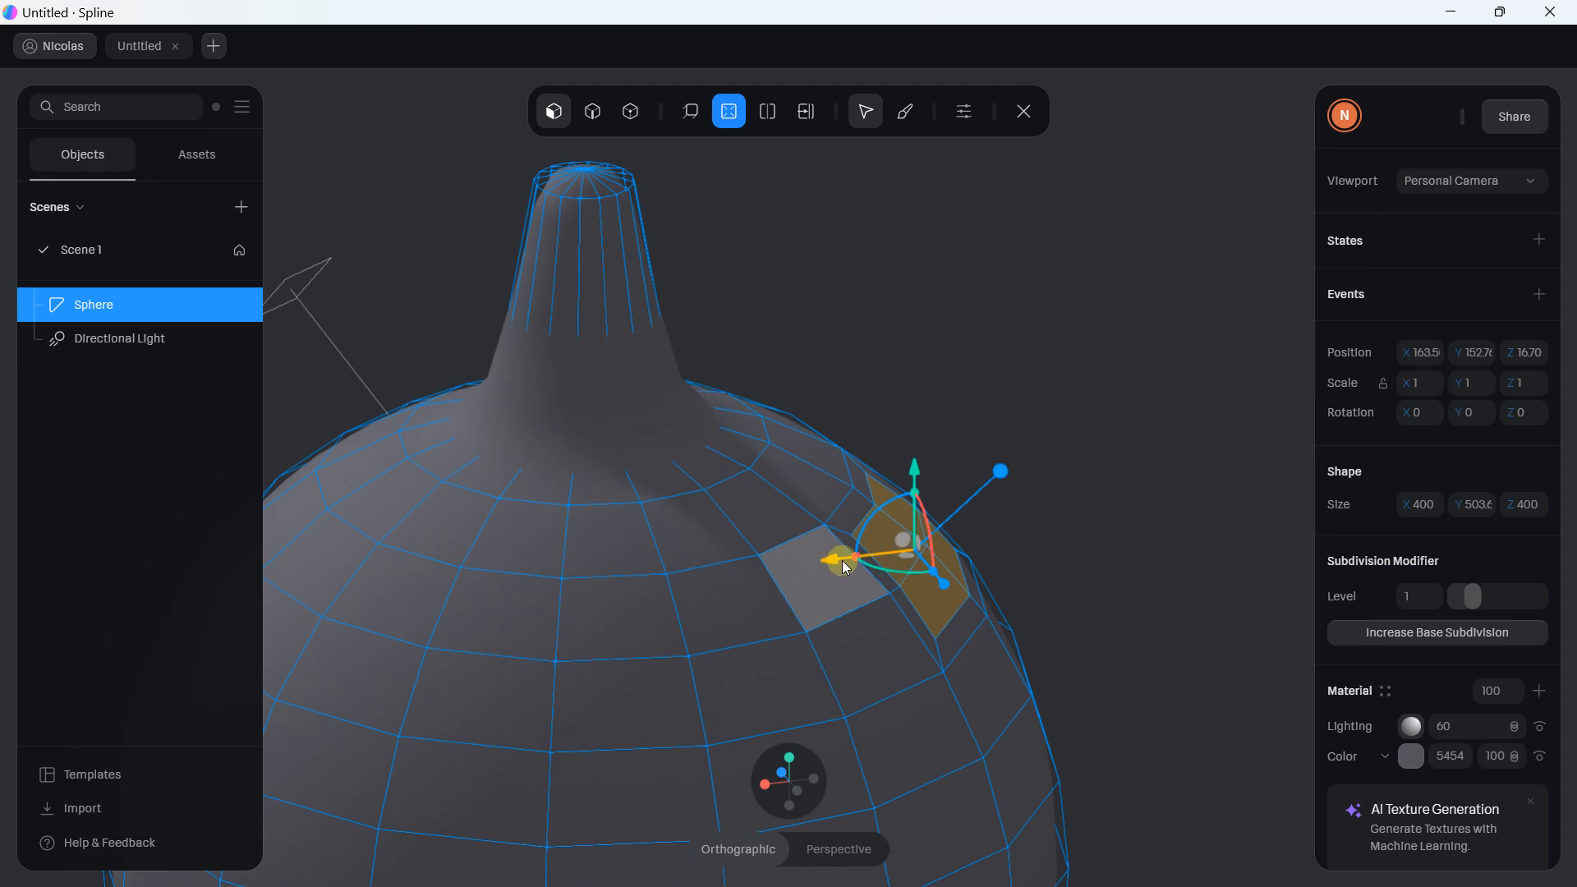
mouse_move(837, 558)
left_mouse_down()
mouse_move(880, 554)
mouse_move(865, 549)
left_mouse_up()
left_click_drag(1011, 506, 721, 452, "alt")
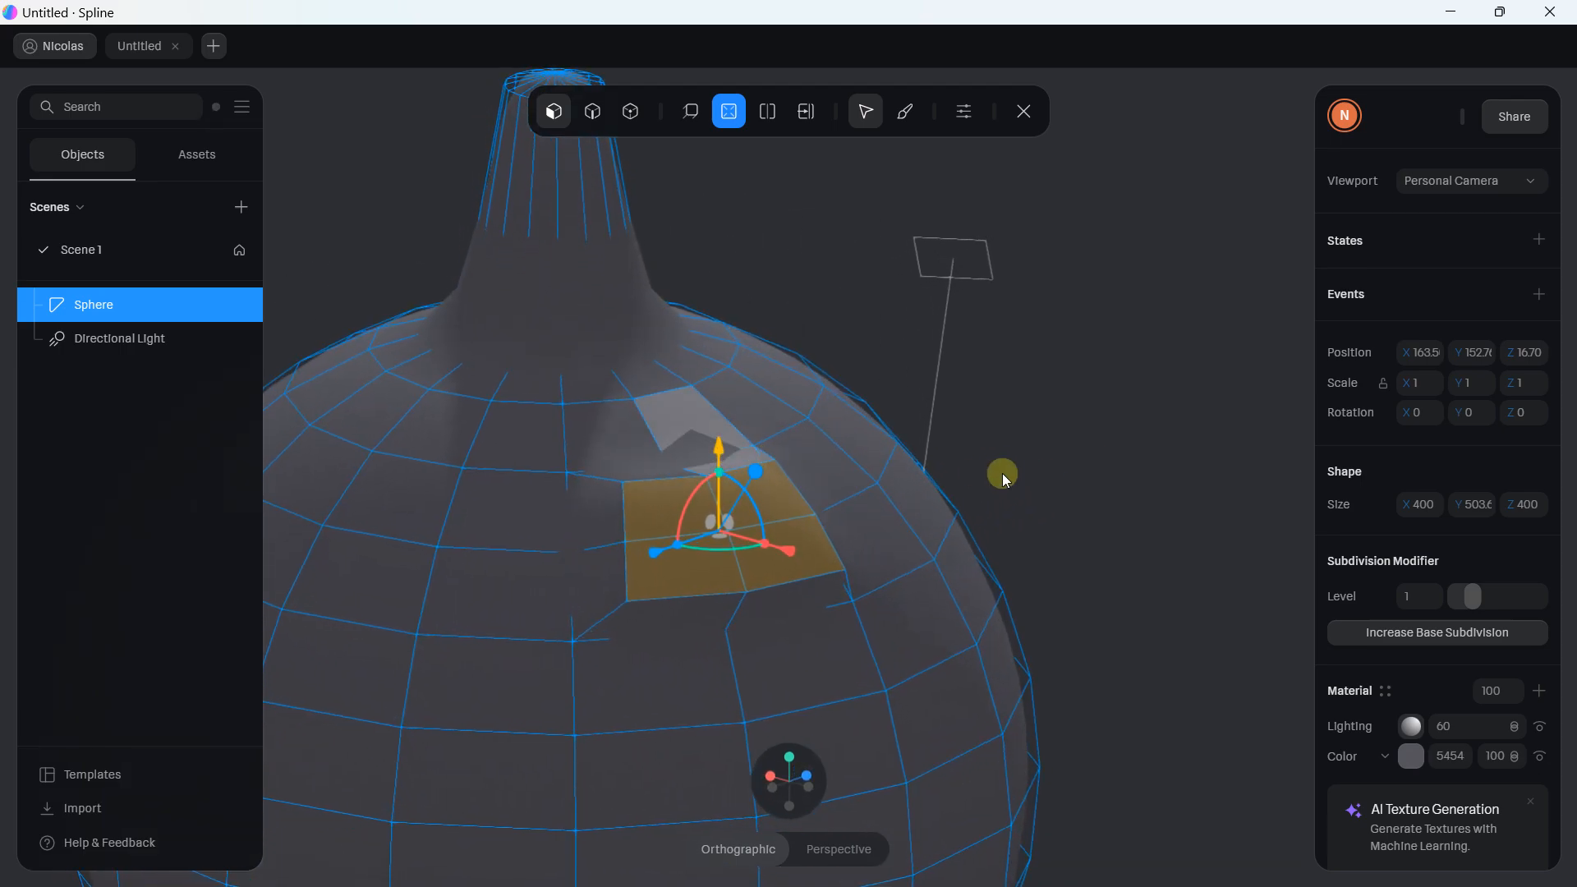
left_click_drag(1002, 474, 957, 483, "alt")
left_click_drag(676, 539, 659, 540)
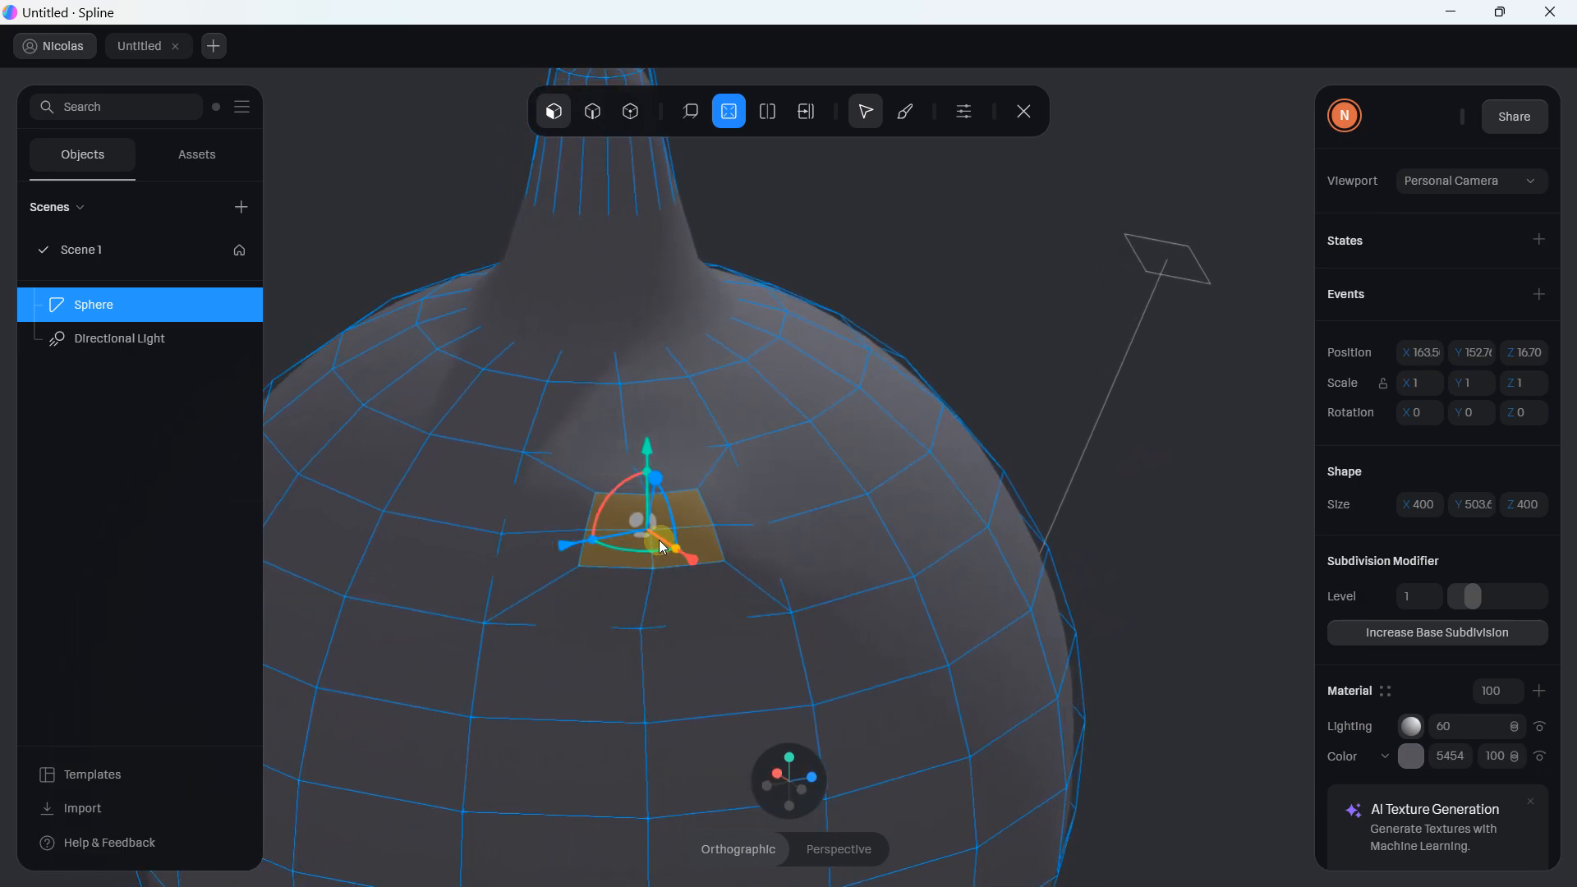
- Increase the sphere mesh's base subdivision twice and leave mesh editing
scroll(976, 296, "down", 10)
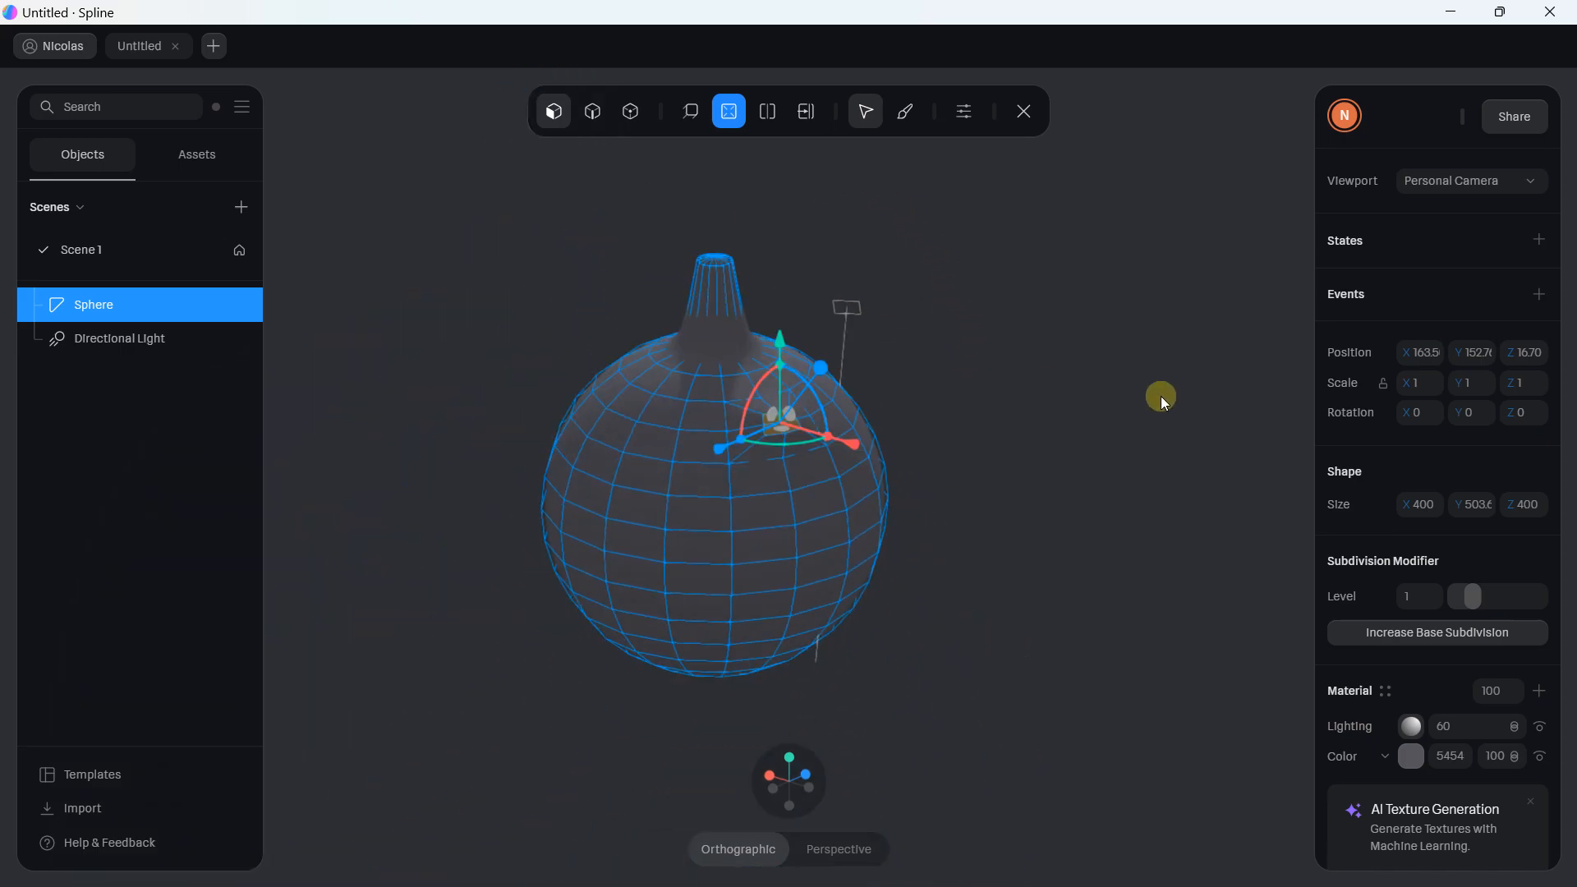
scroll(887, 444, "up", 3)
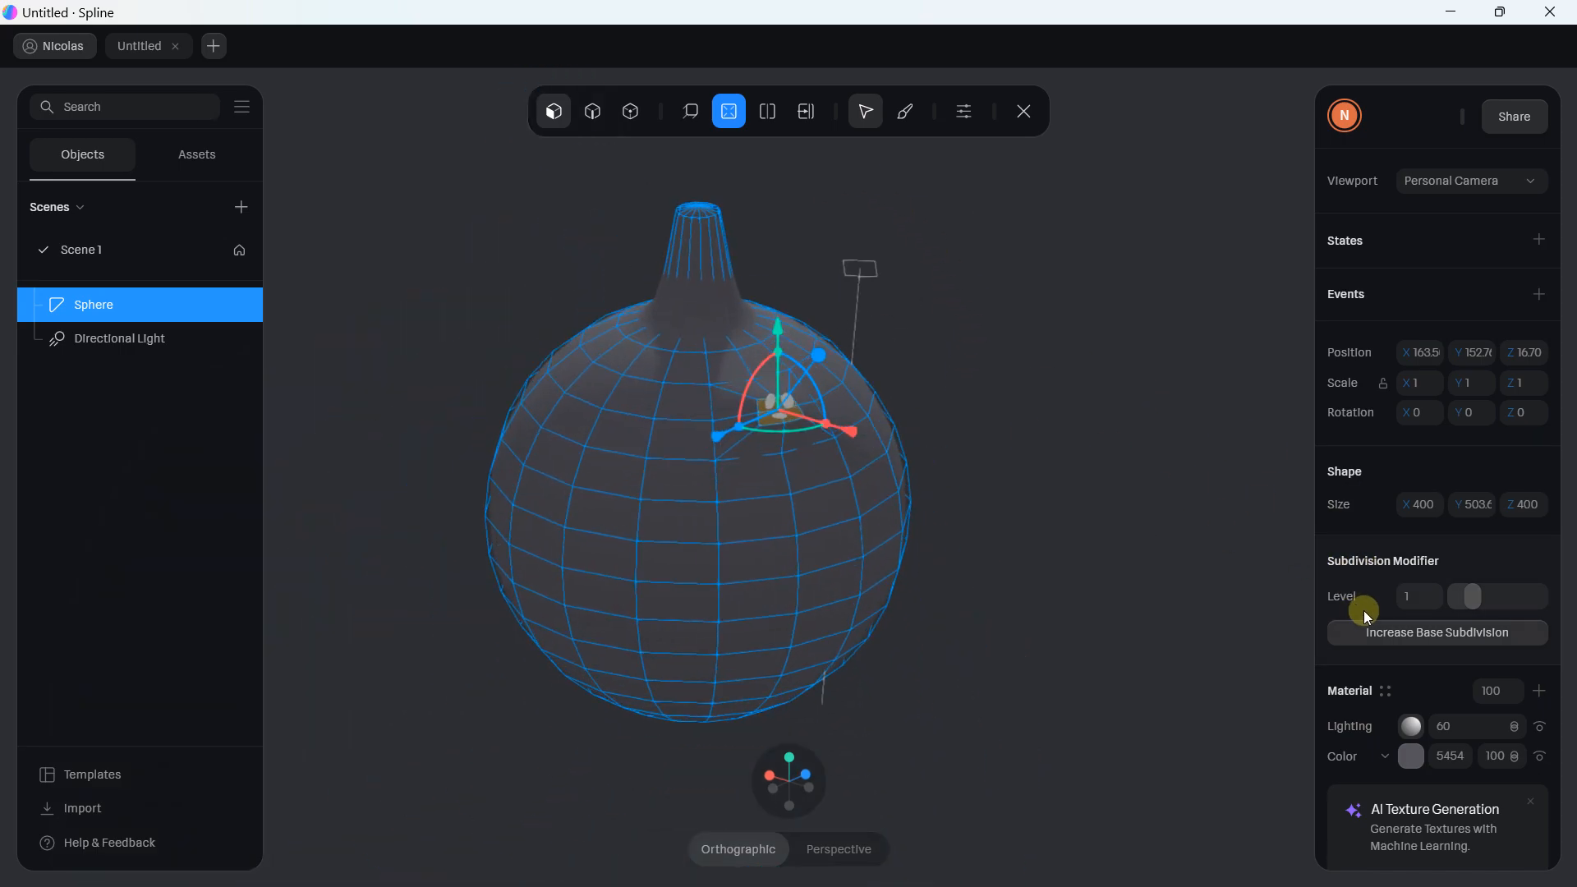
left_click(1372, 634)
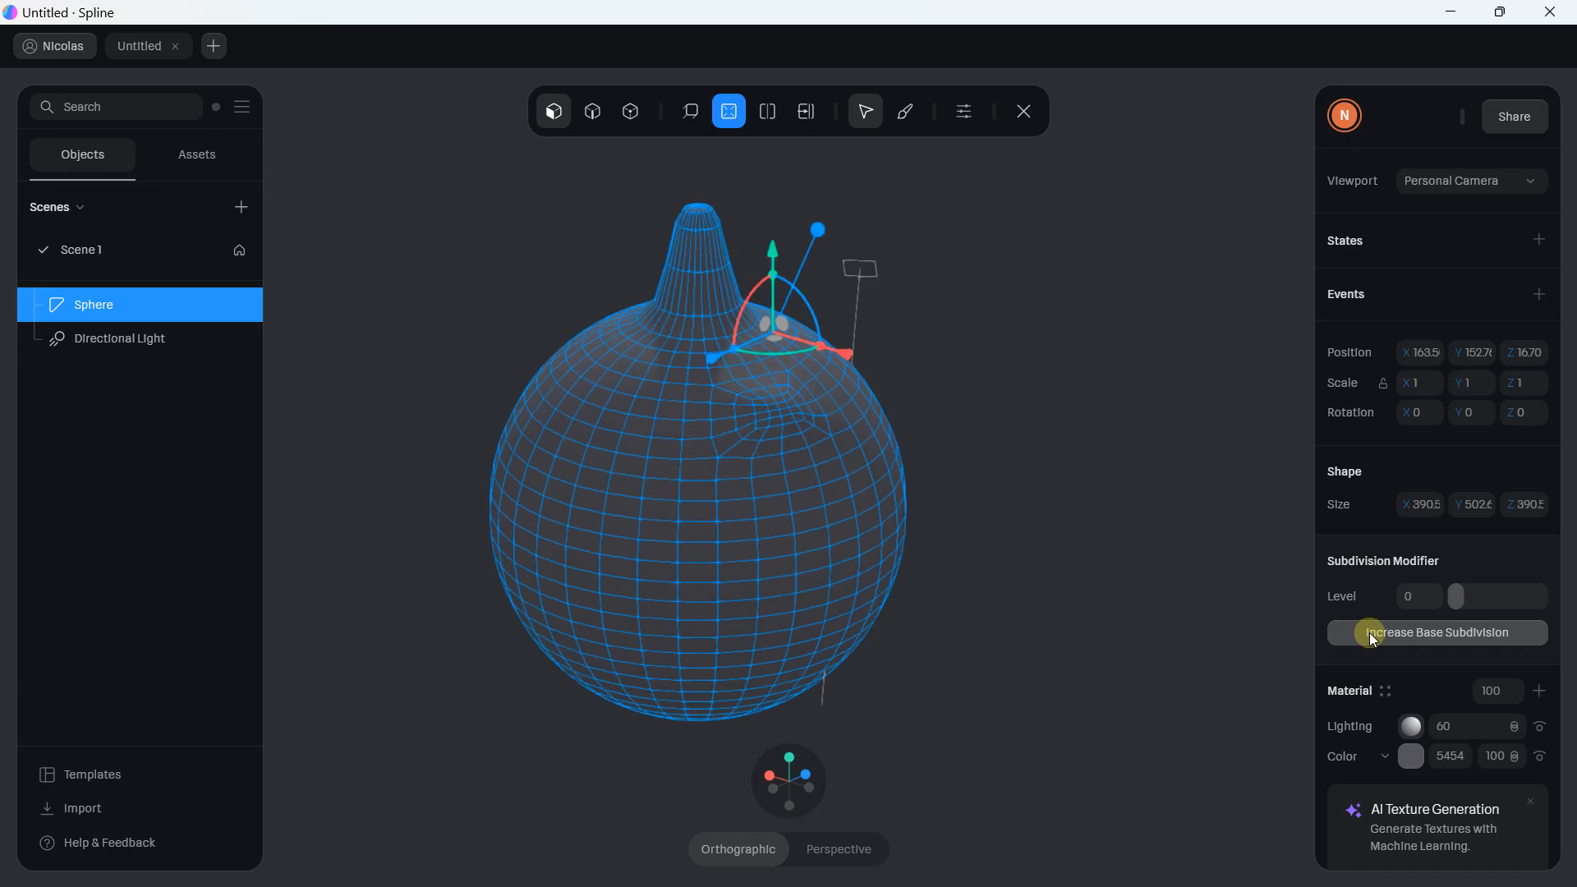
left_click(1372, 634)
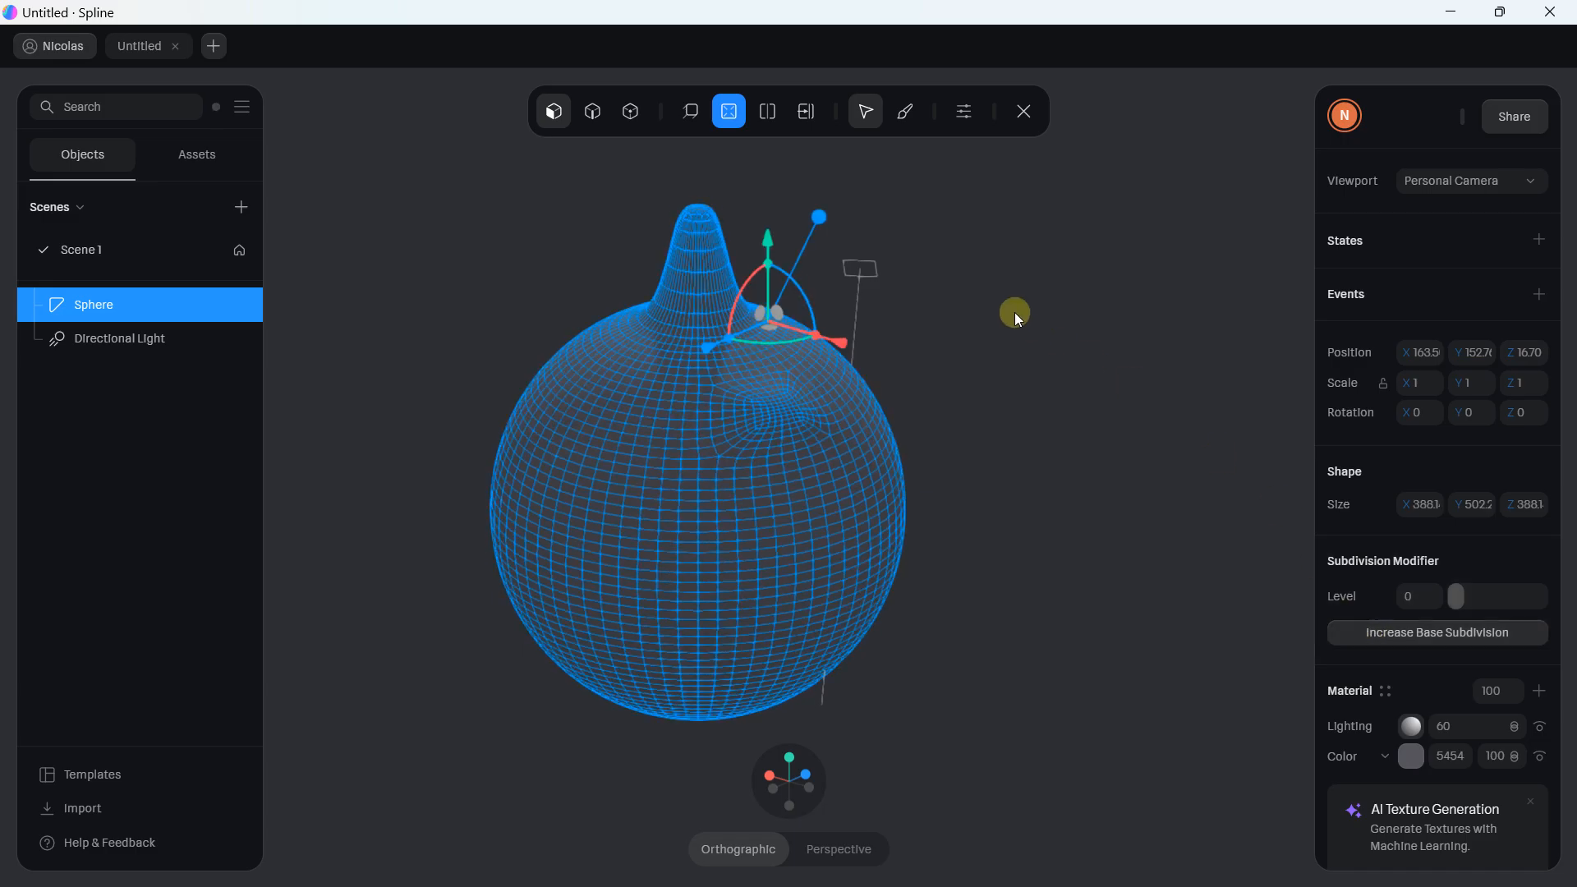
left_click(1023, 111)
left_click_drag(875, 336, 783, 365)
scroll(854, 324, "down", 4)
left_click(442, 110)
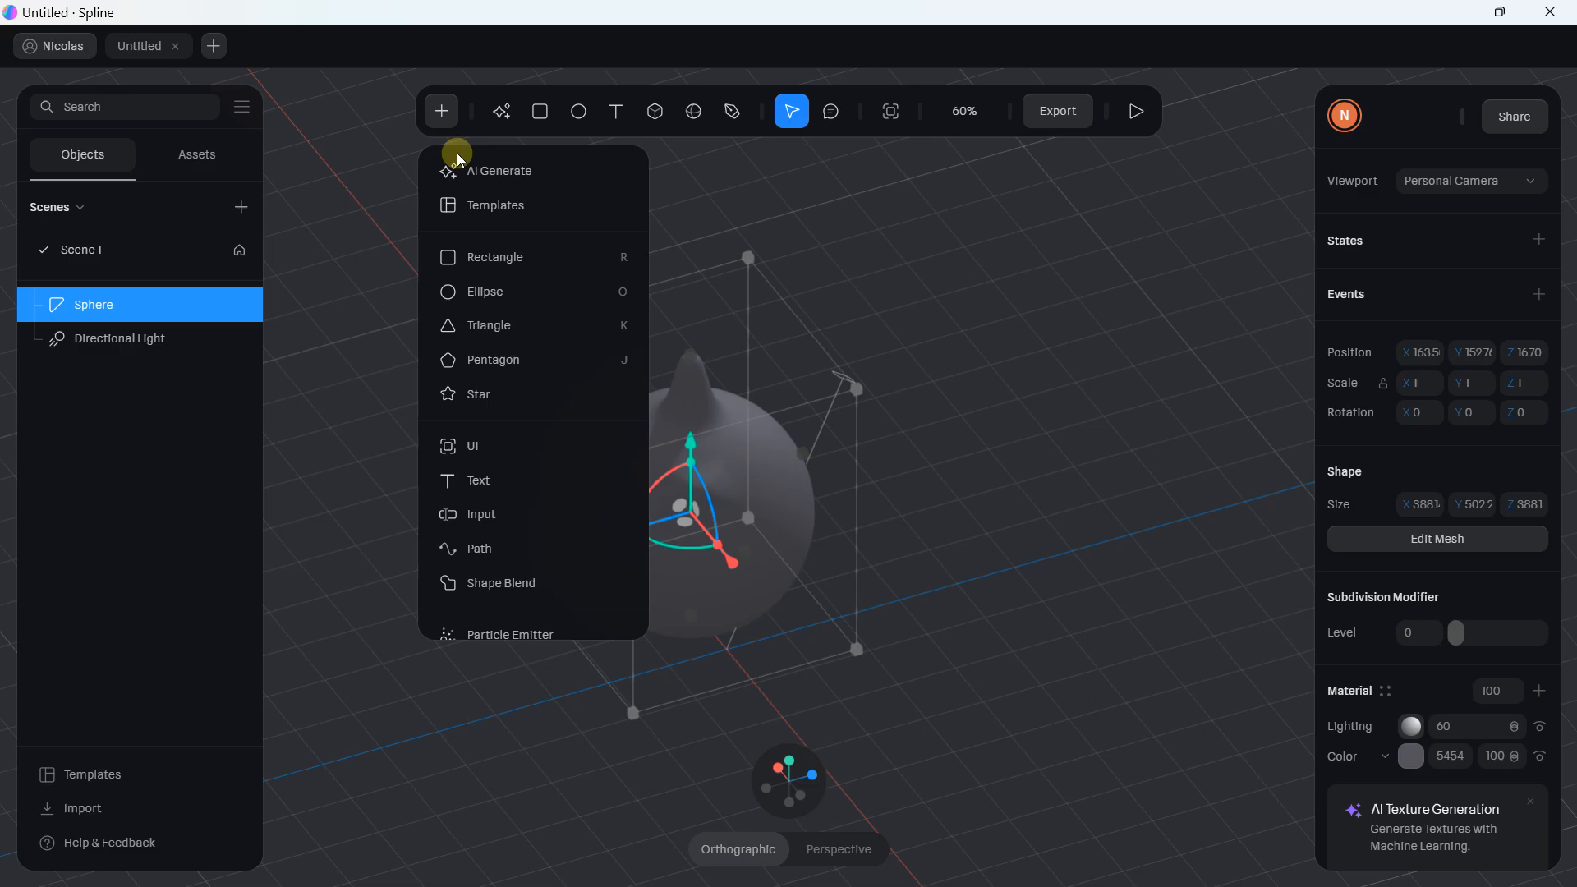
scroll(529, 484, "down", 5)
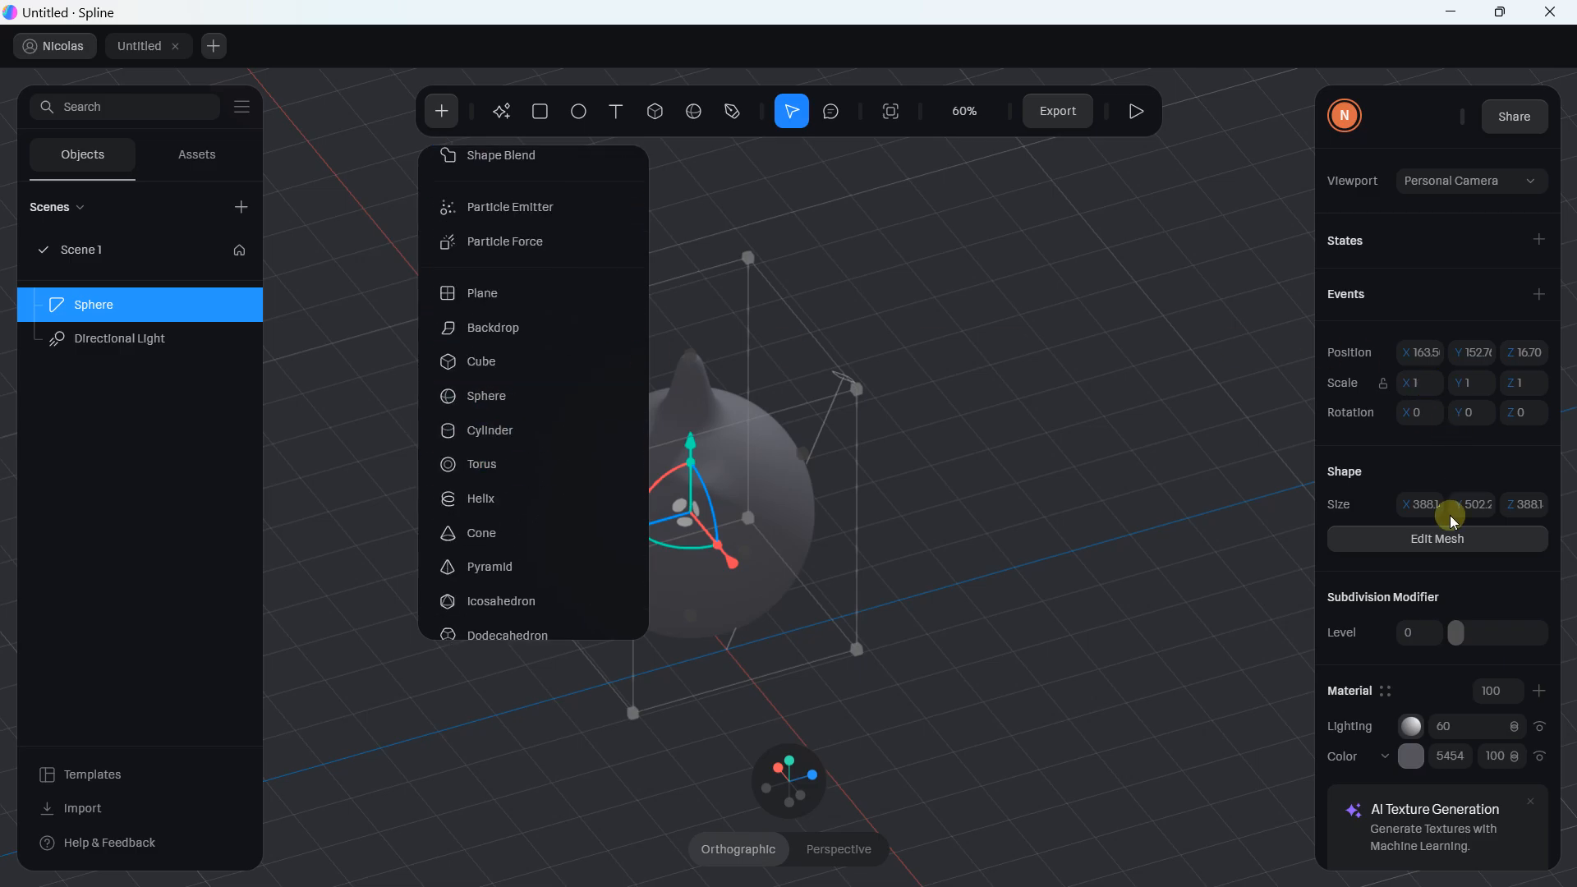
left_click(1077, 386)
- Delete the reshaped sphere from the scene
left_click_drag(994, 376, 1049, 423)
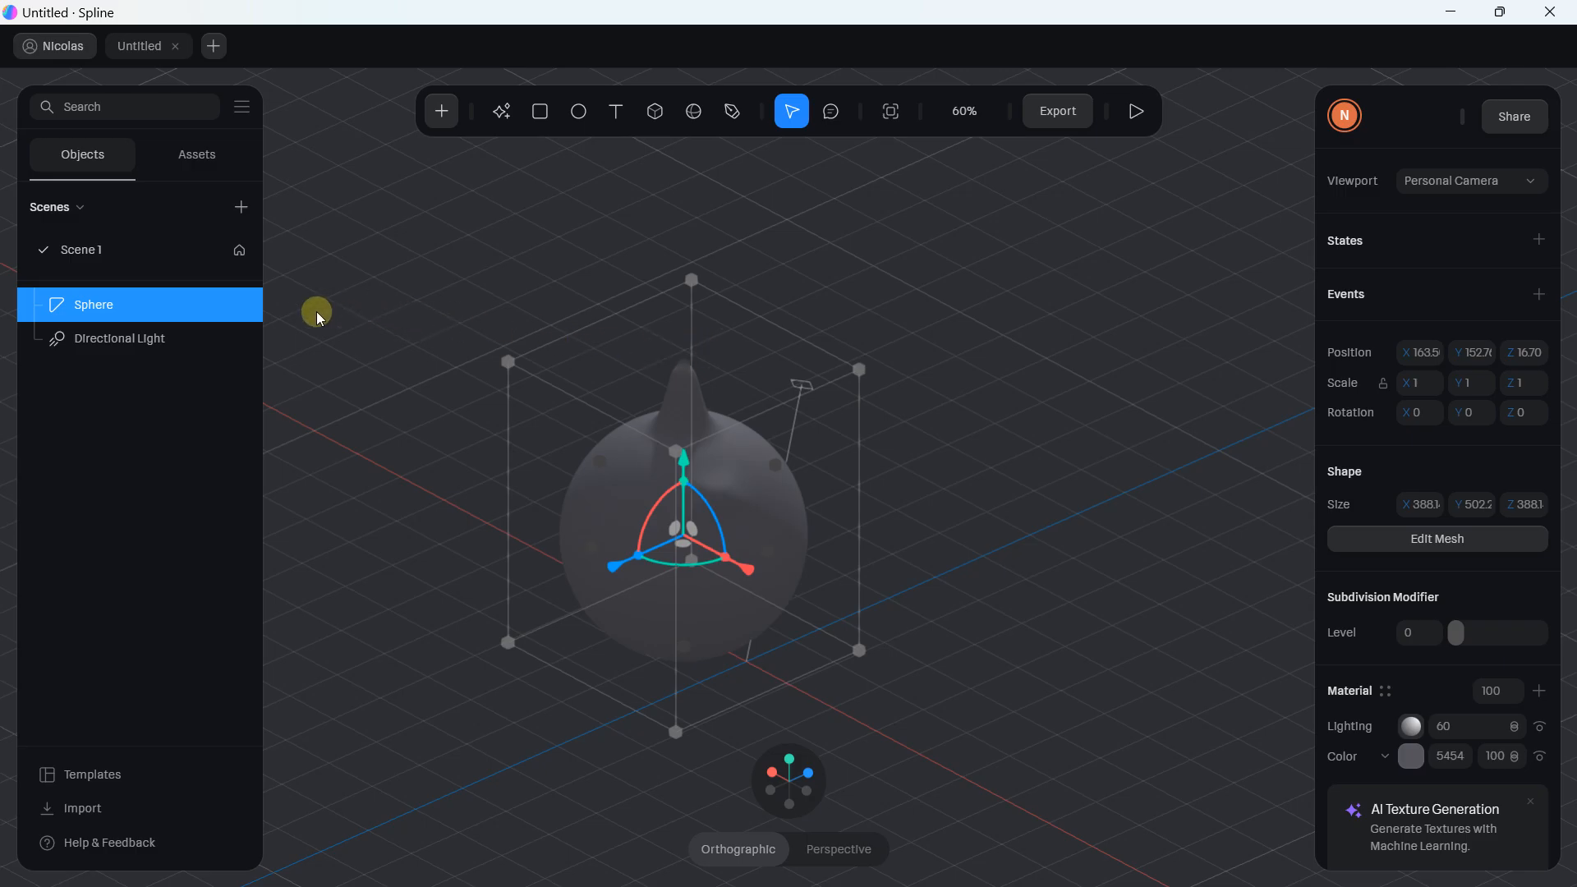
key("Delete")
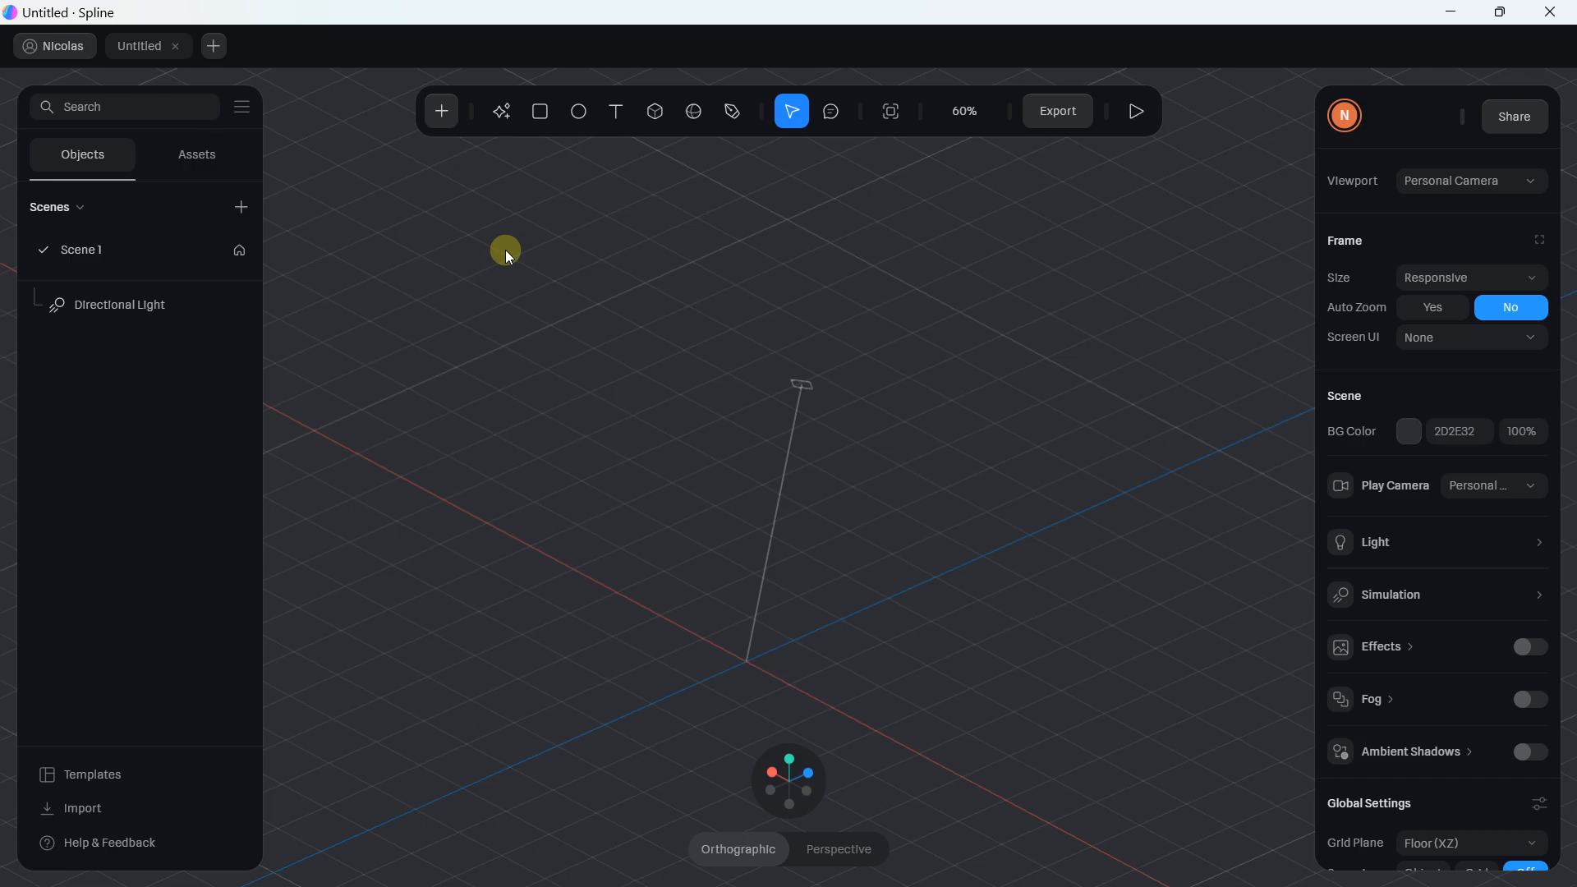
key("Caps_Lock")
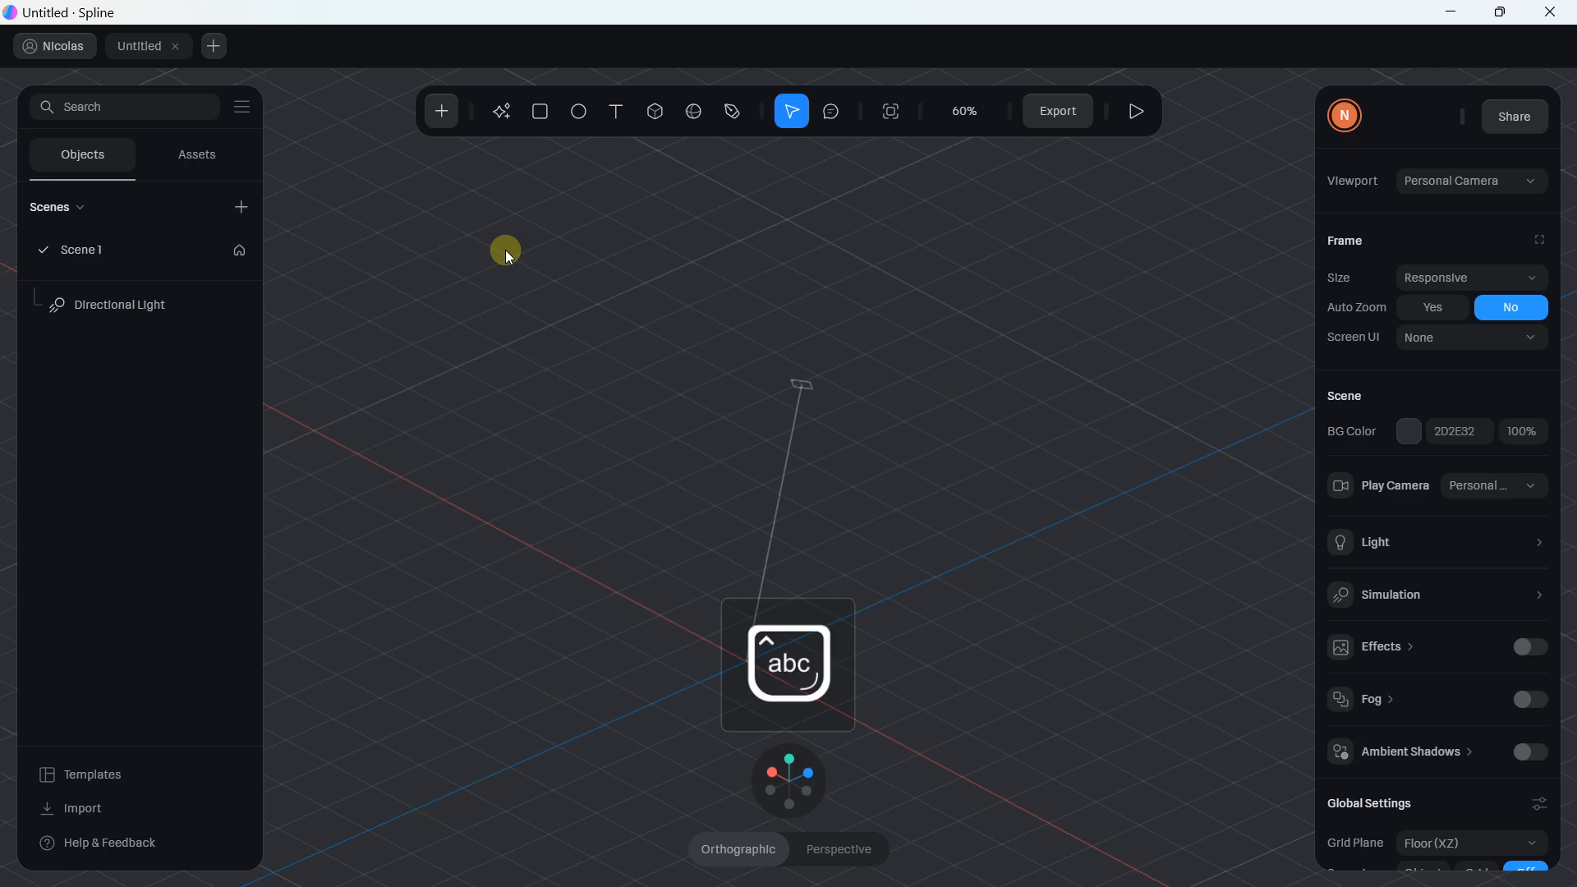